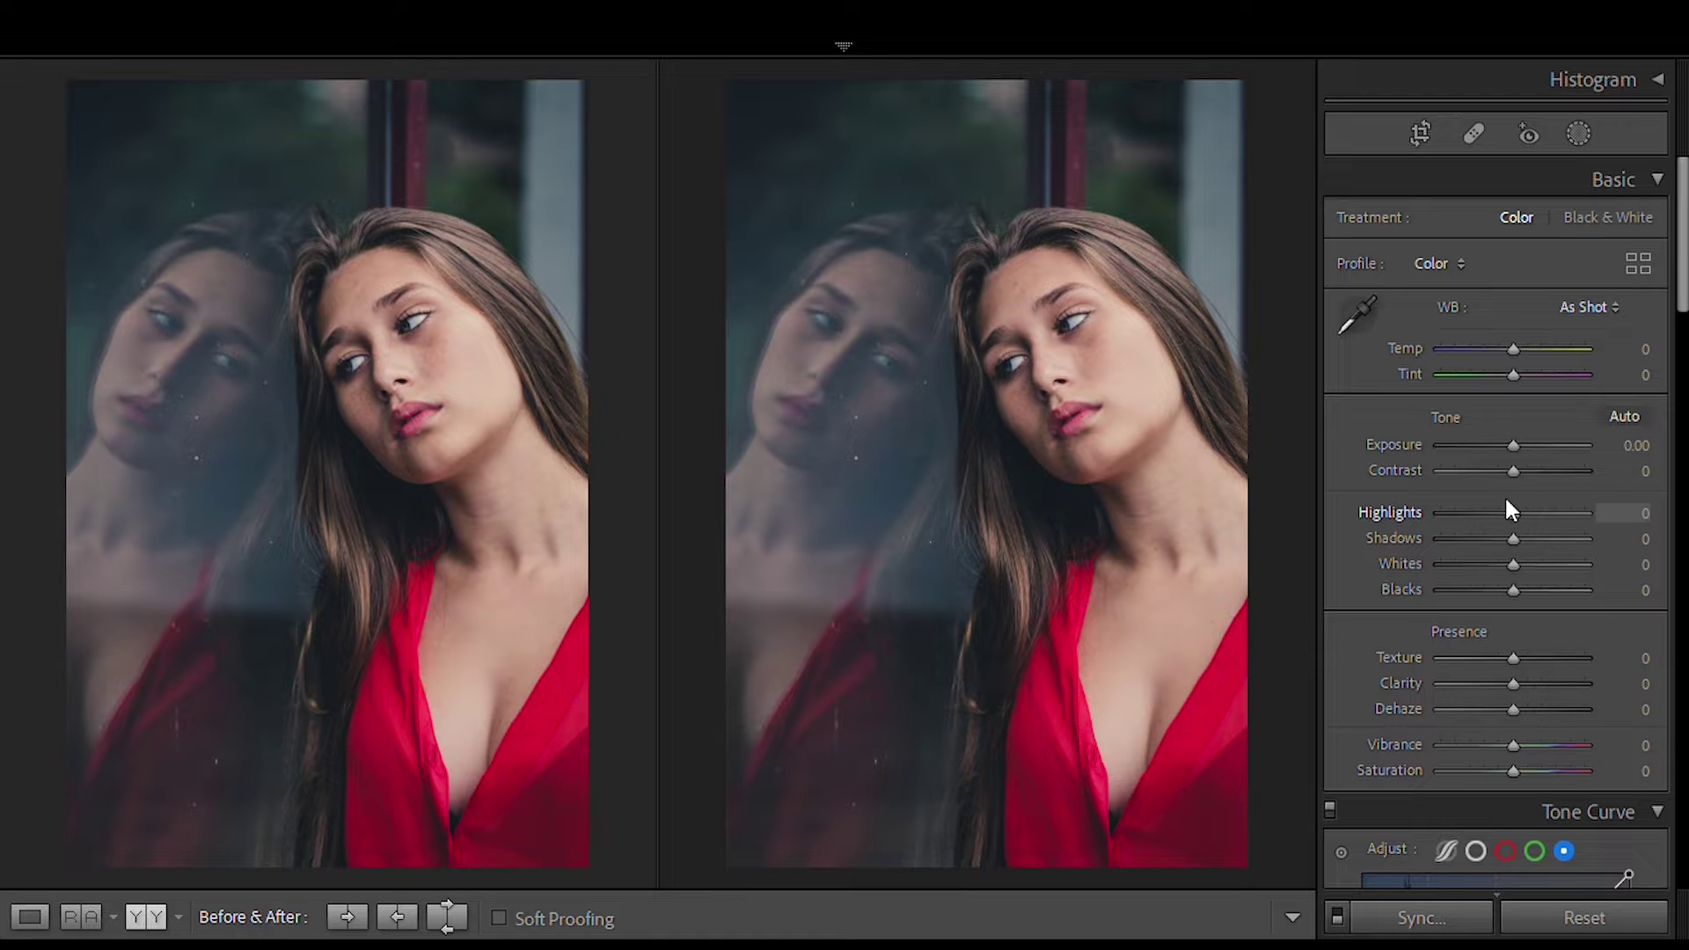
In the Basic panel, set Highlights -12, Shadows -68, Whites -7 and Blacks +32.
left_click_drag(1508, 499, 1500, 502)
left_click_drag(1500, 521, 1458, 543)
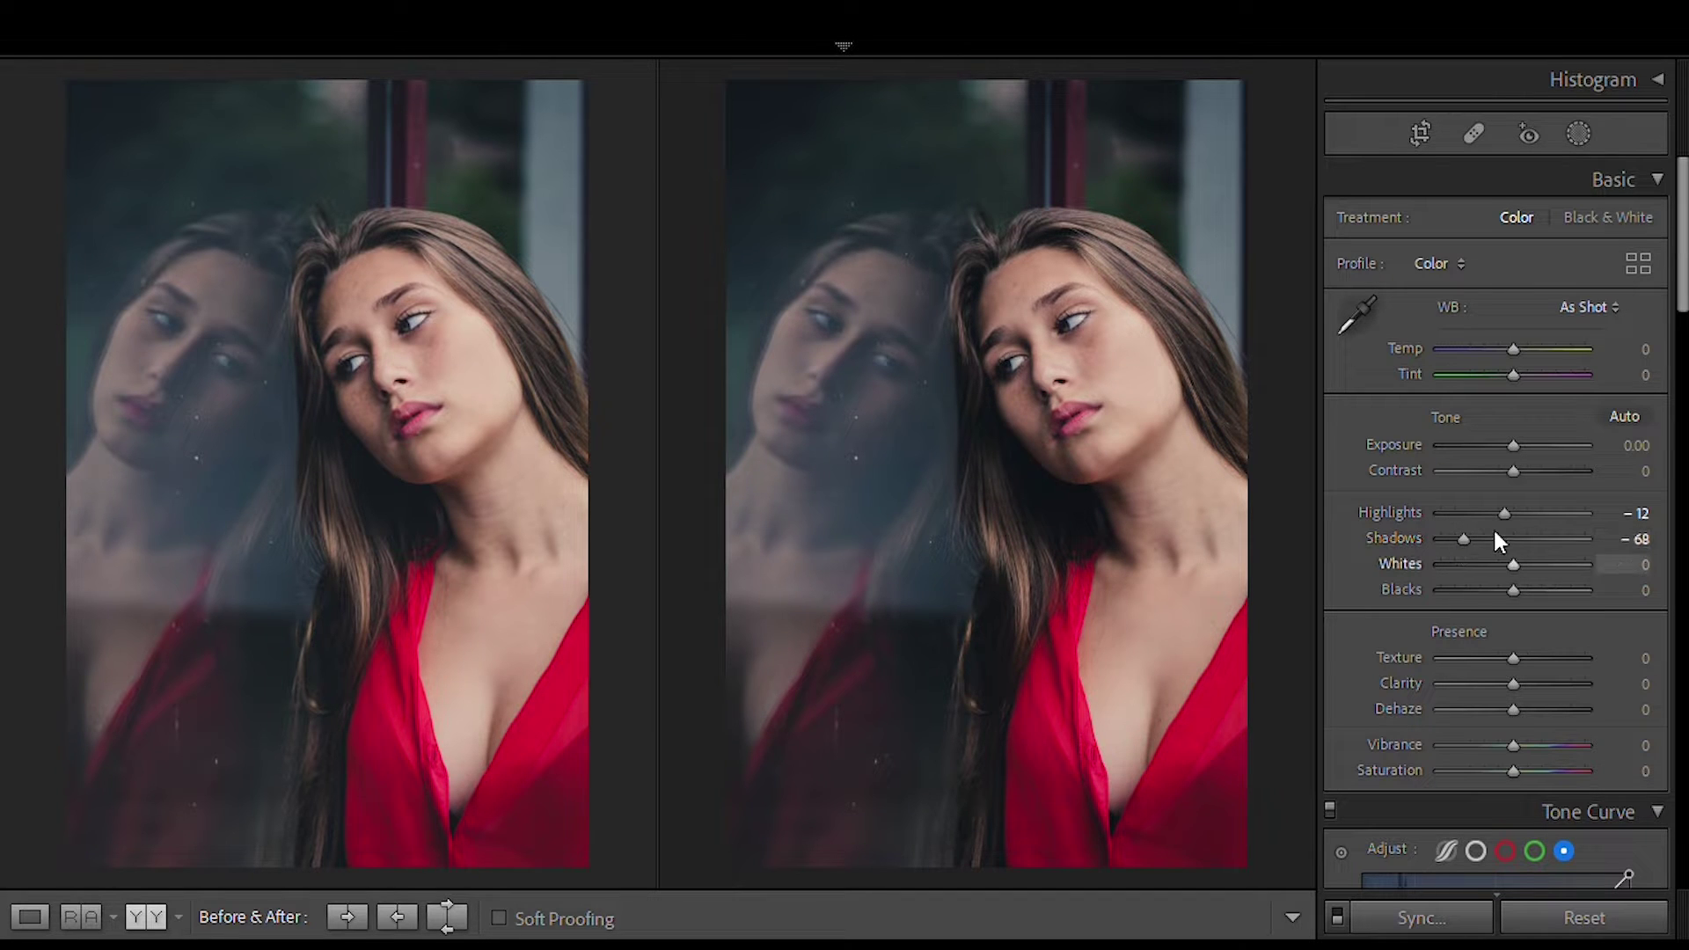
mouse_move(1527, 541)
left_mouse_down()
mouse_move(1504, 545)
mouse_move(1538, 566)
left_mouse_up()
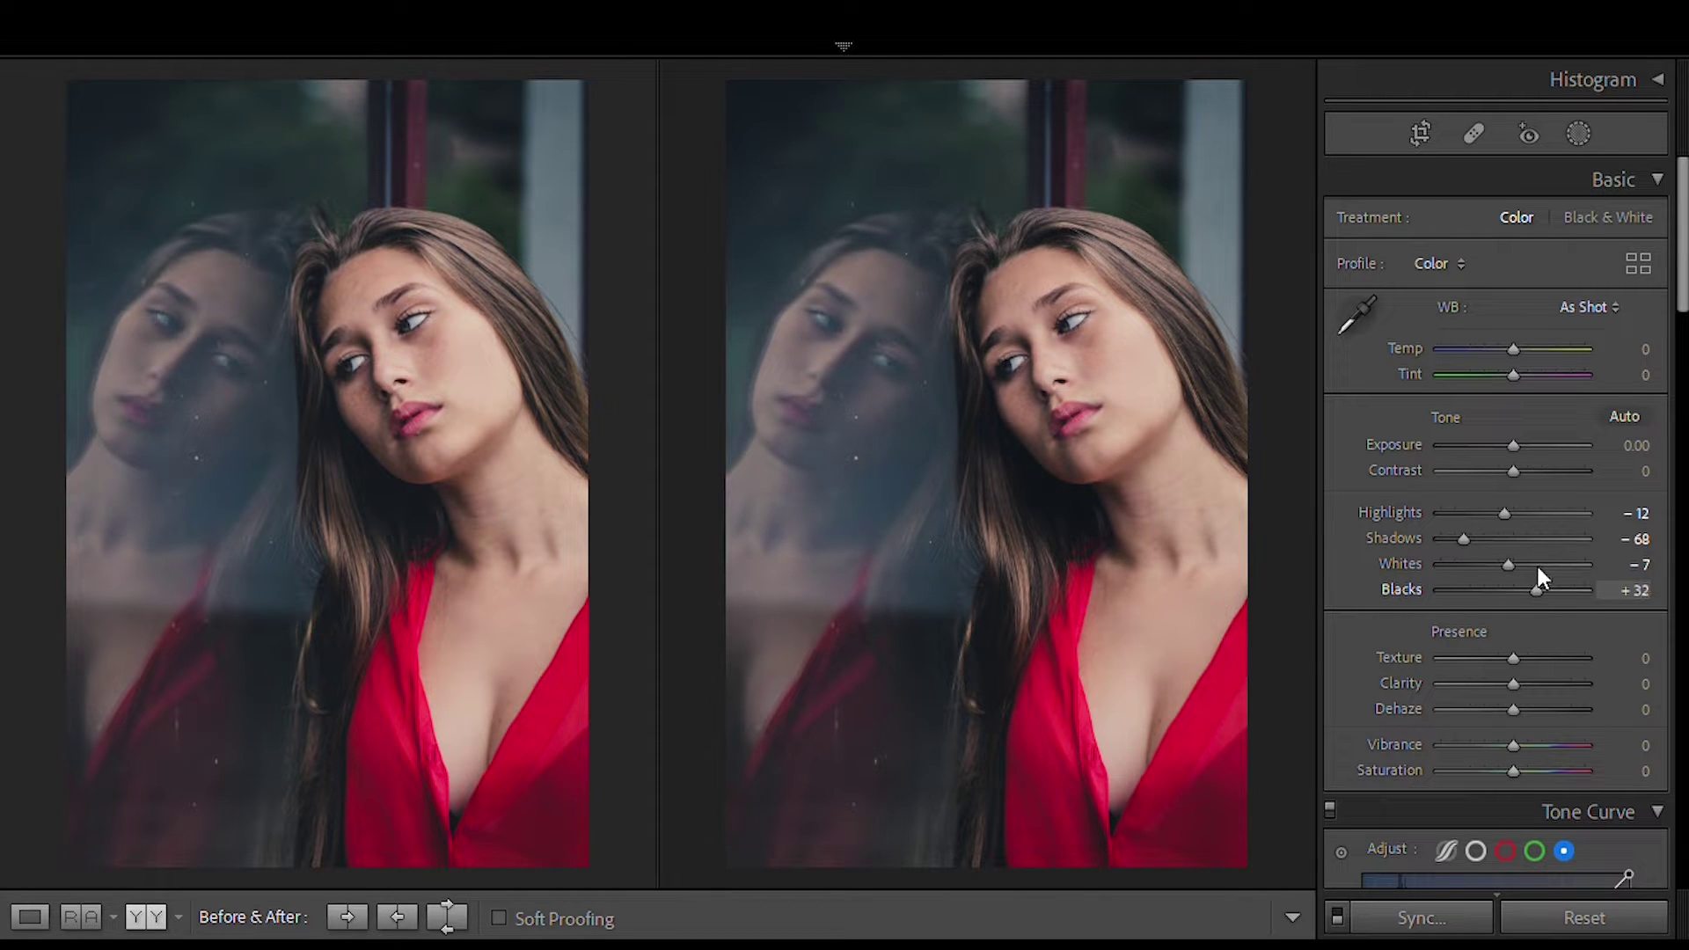
scroll(1524, 619, "down", 5)
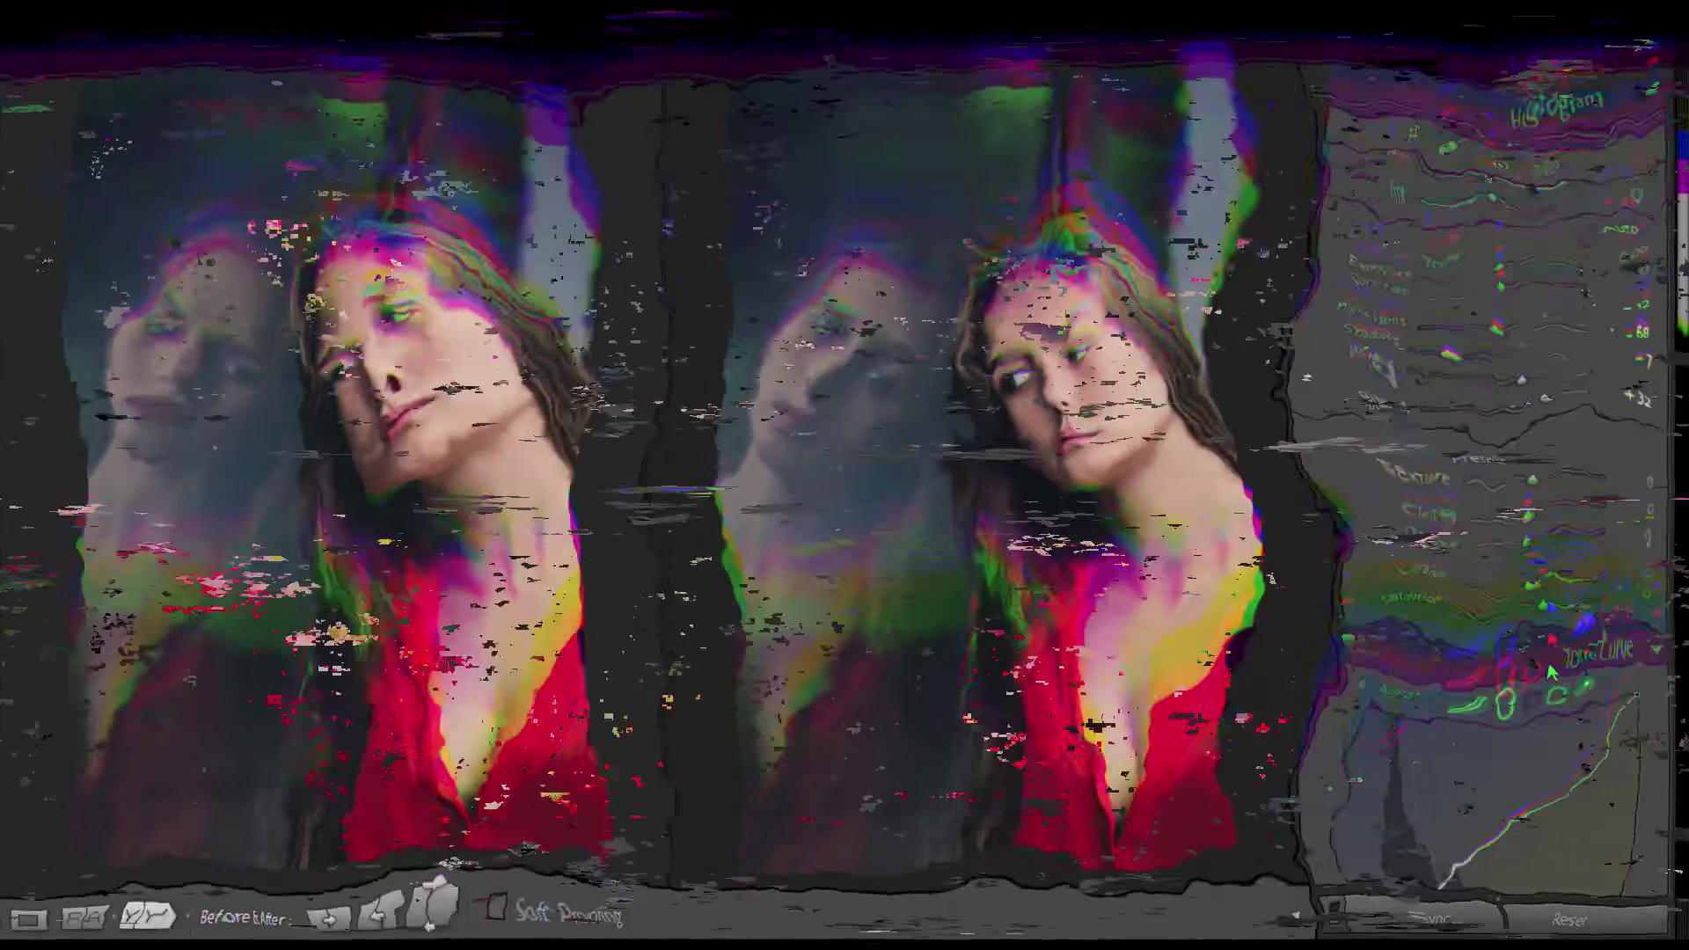
Set Texture +39, Clarity +54, Dehaze +18, Vibrance +25 and Saturation -18.
scroll(1593, 527, "up", 3)
left_click(1546, 458)
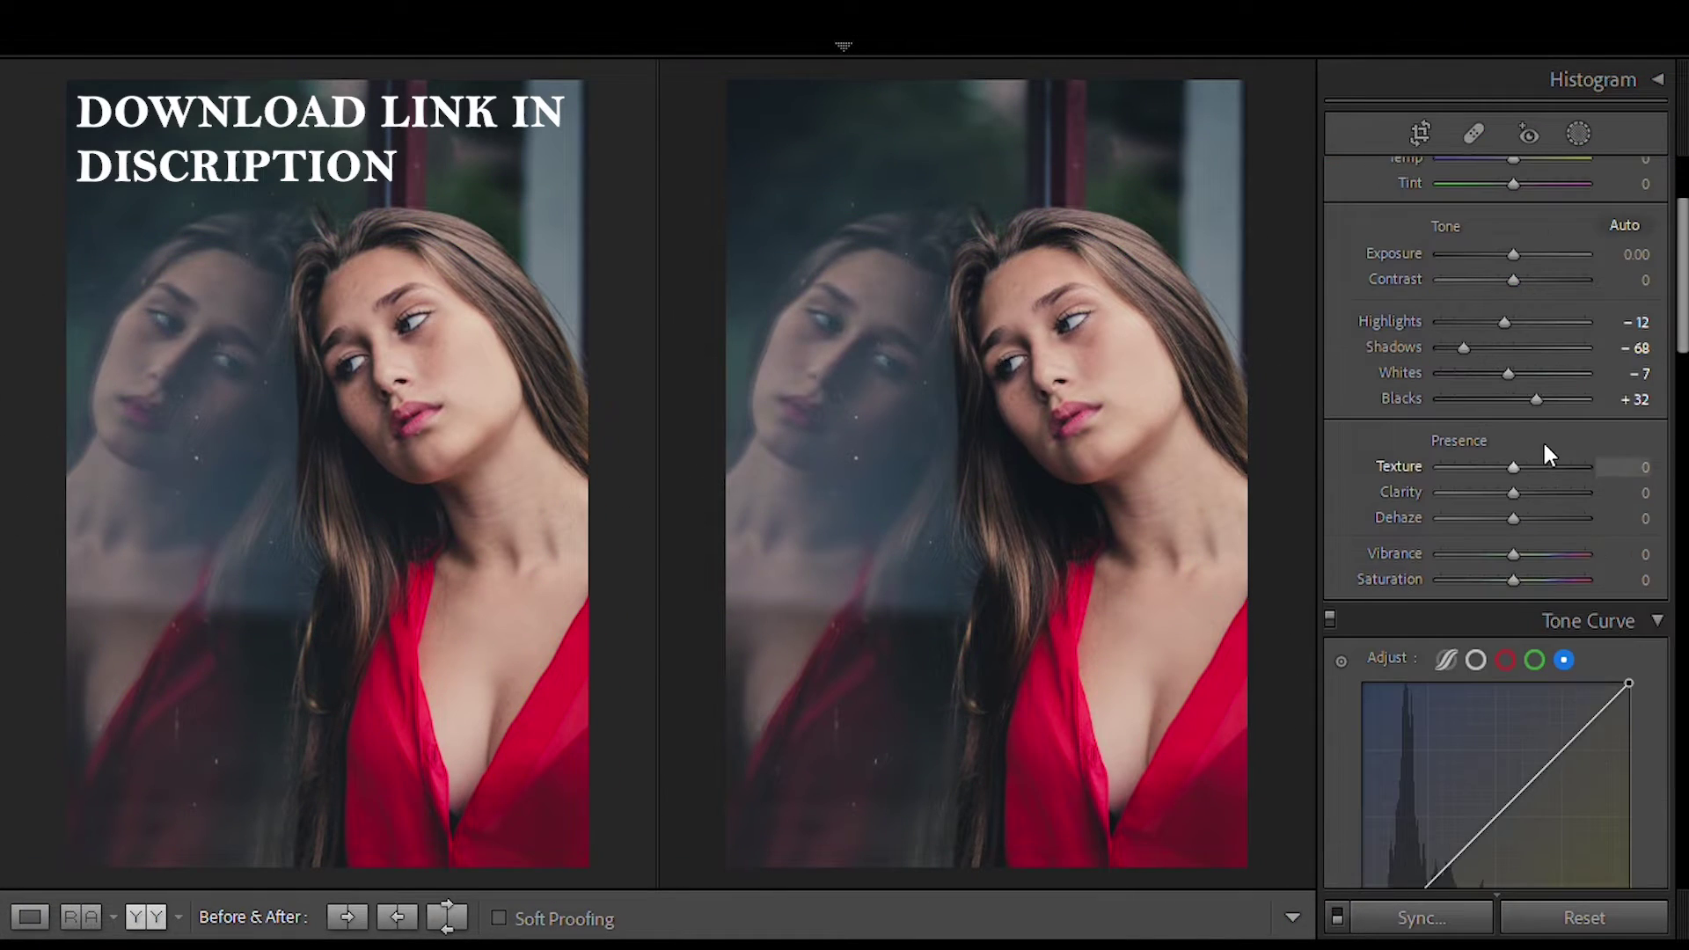
left_click_drag(1548, 463, 1541, 466)
left_click(1538, 490)
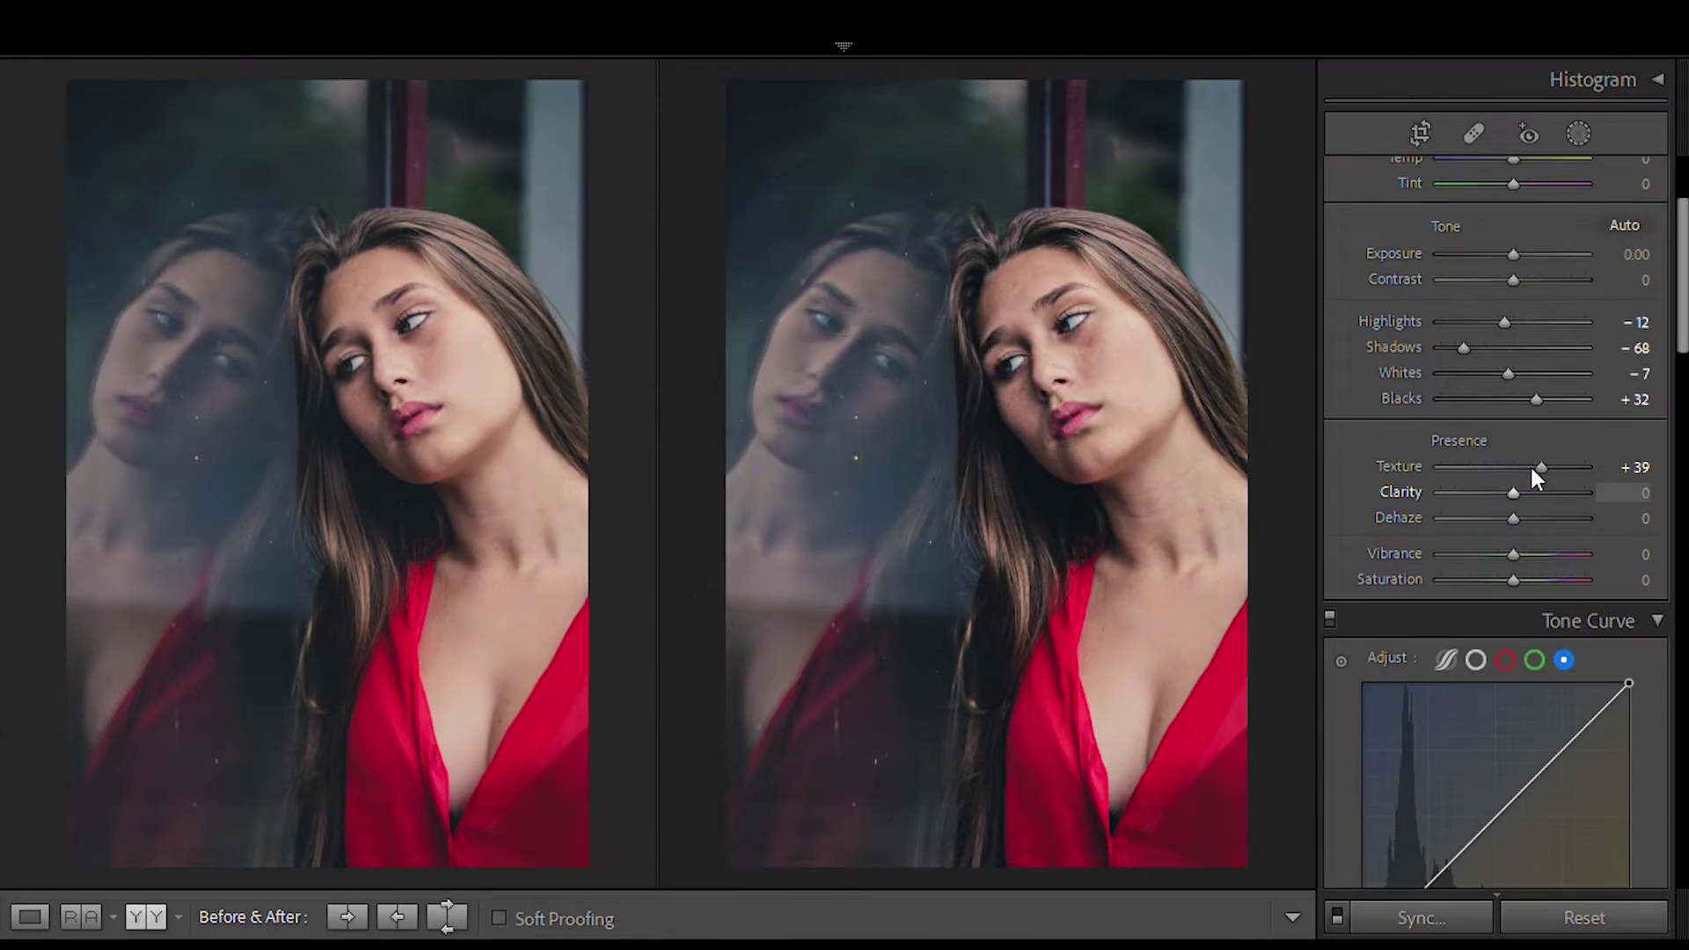
left_click_drag(1540, 492, 1524, 495)
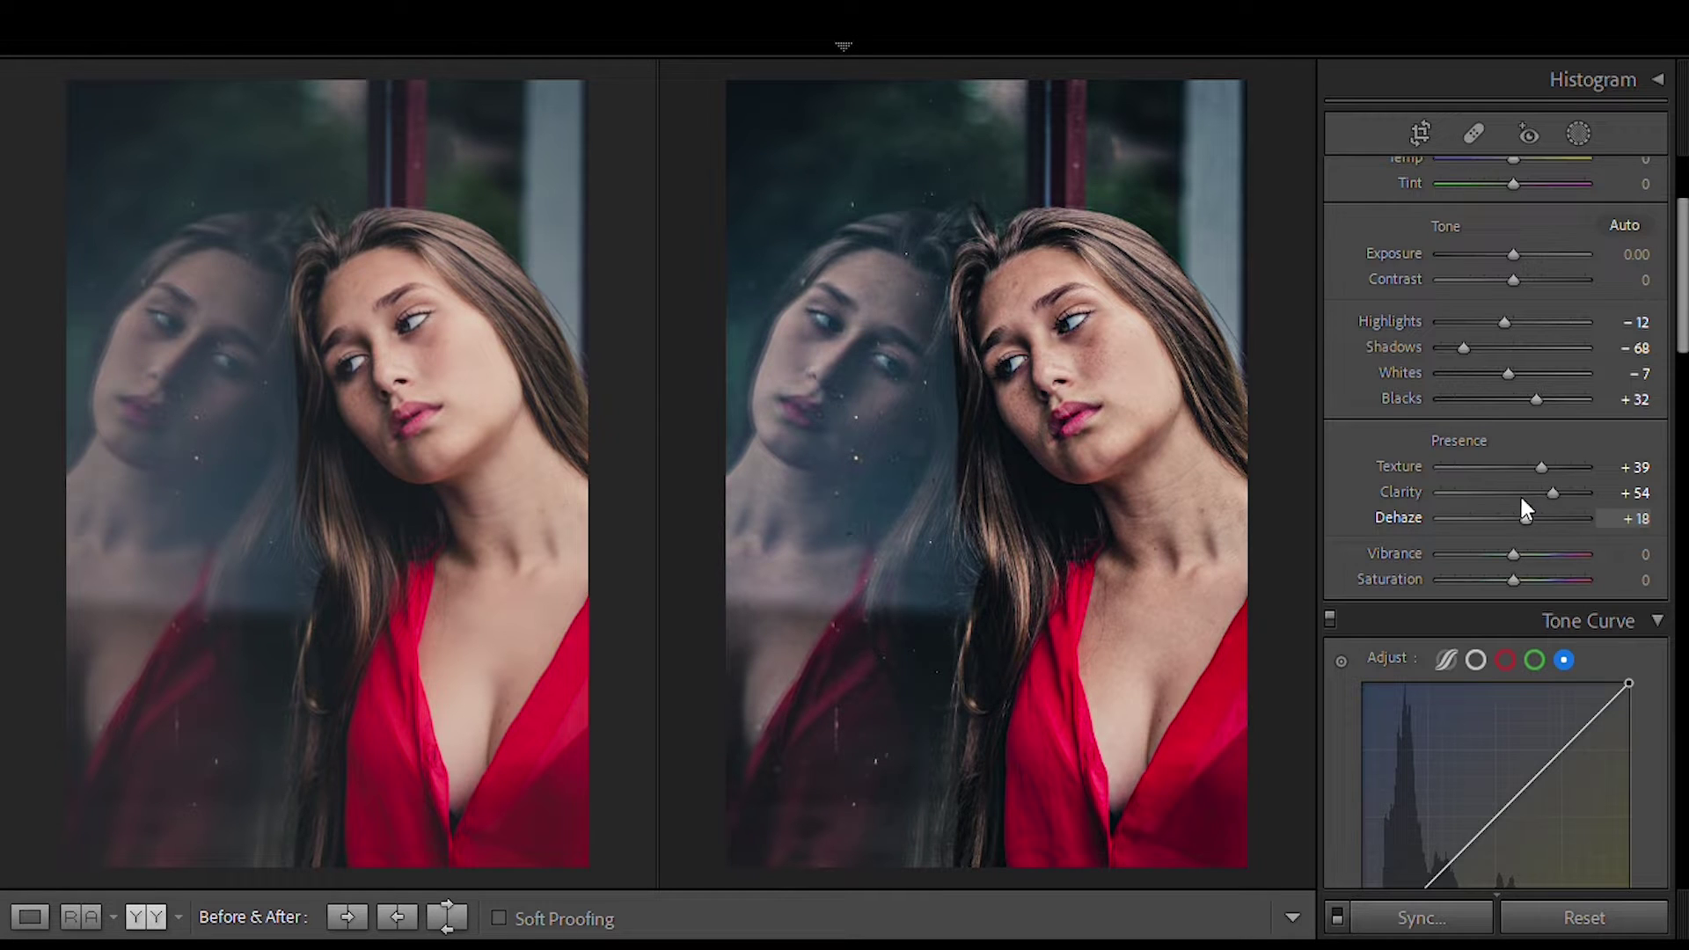
left_click_drag(1513, 553, 1529, 537)
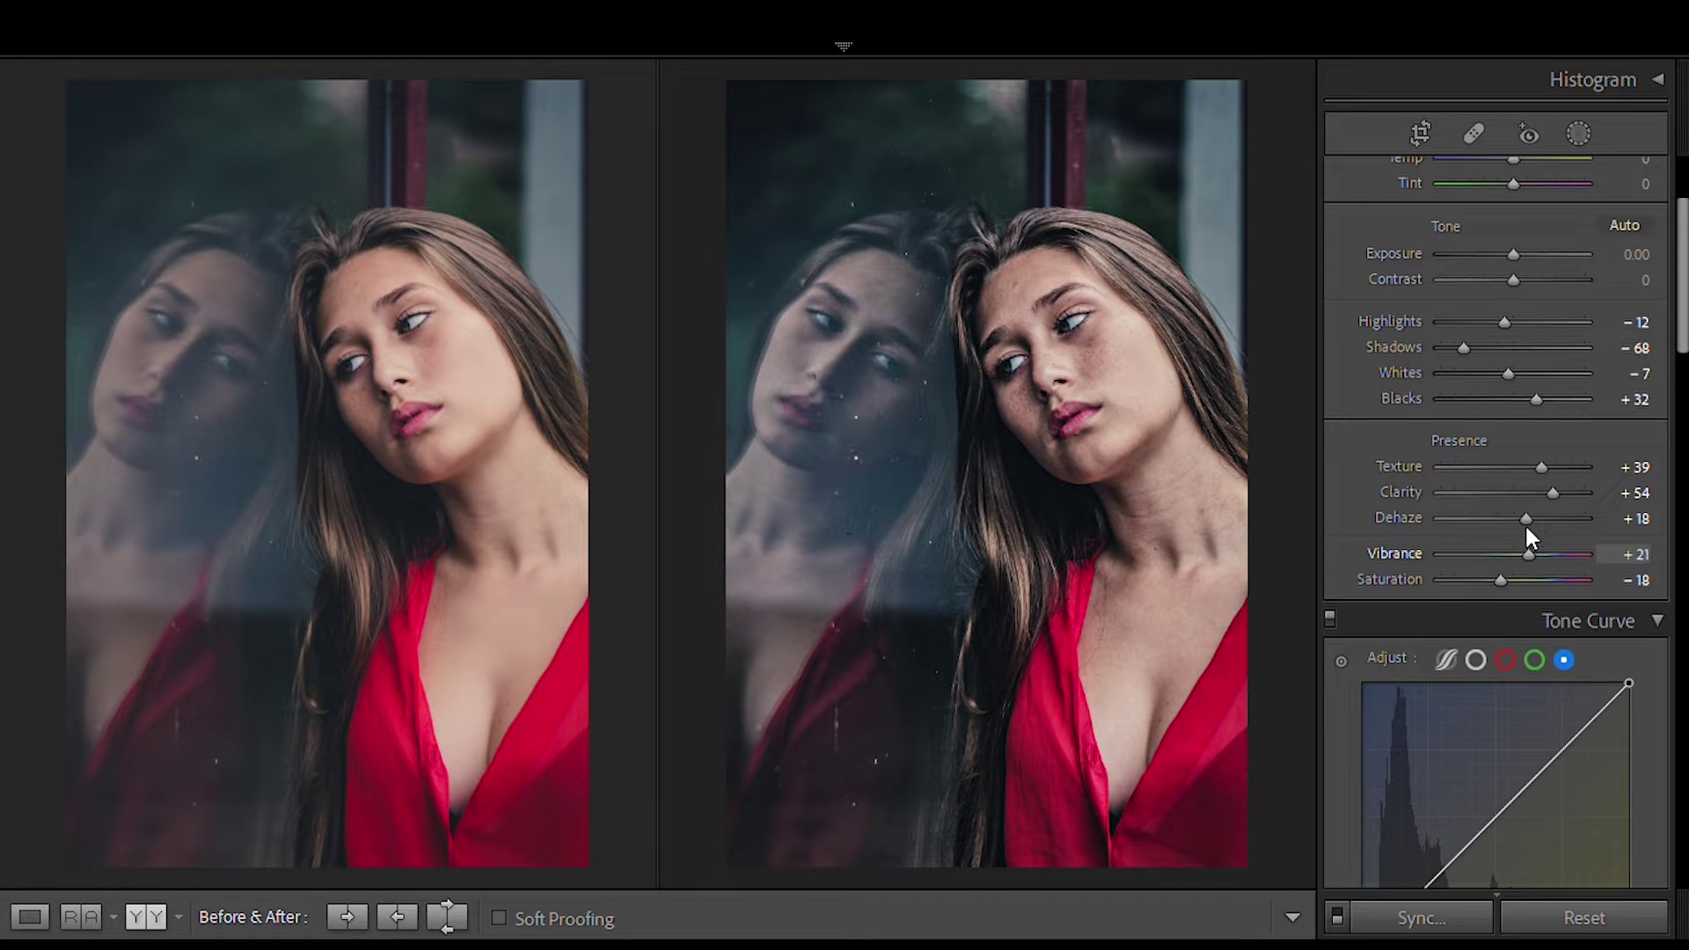
scroll(1531, 535, "down", 3)
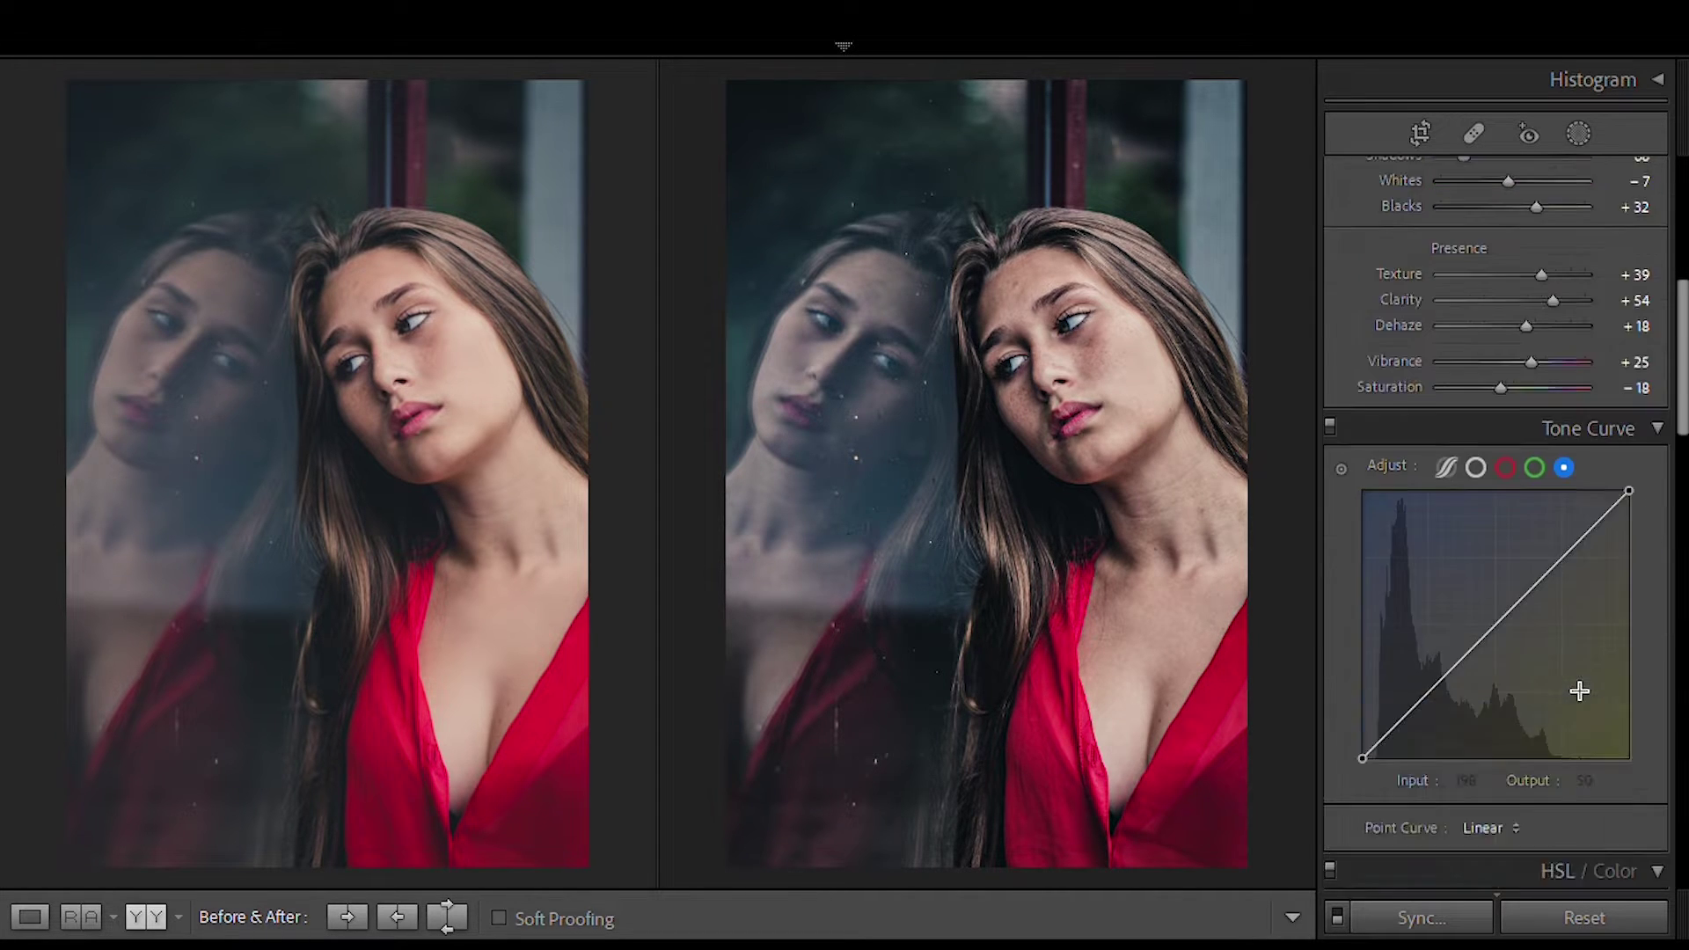
Raise HSL luminance: Red +17, and Orange, Yellow and Green +15.
scroll(1579, 721, "down", 7)
left_click(1555, 327)
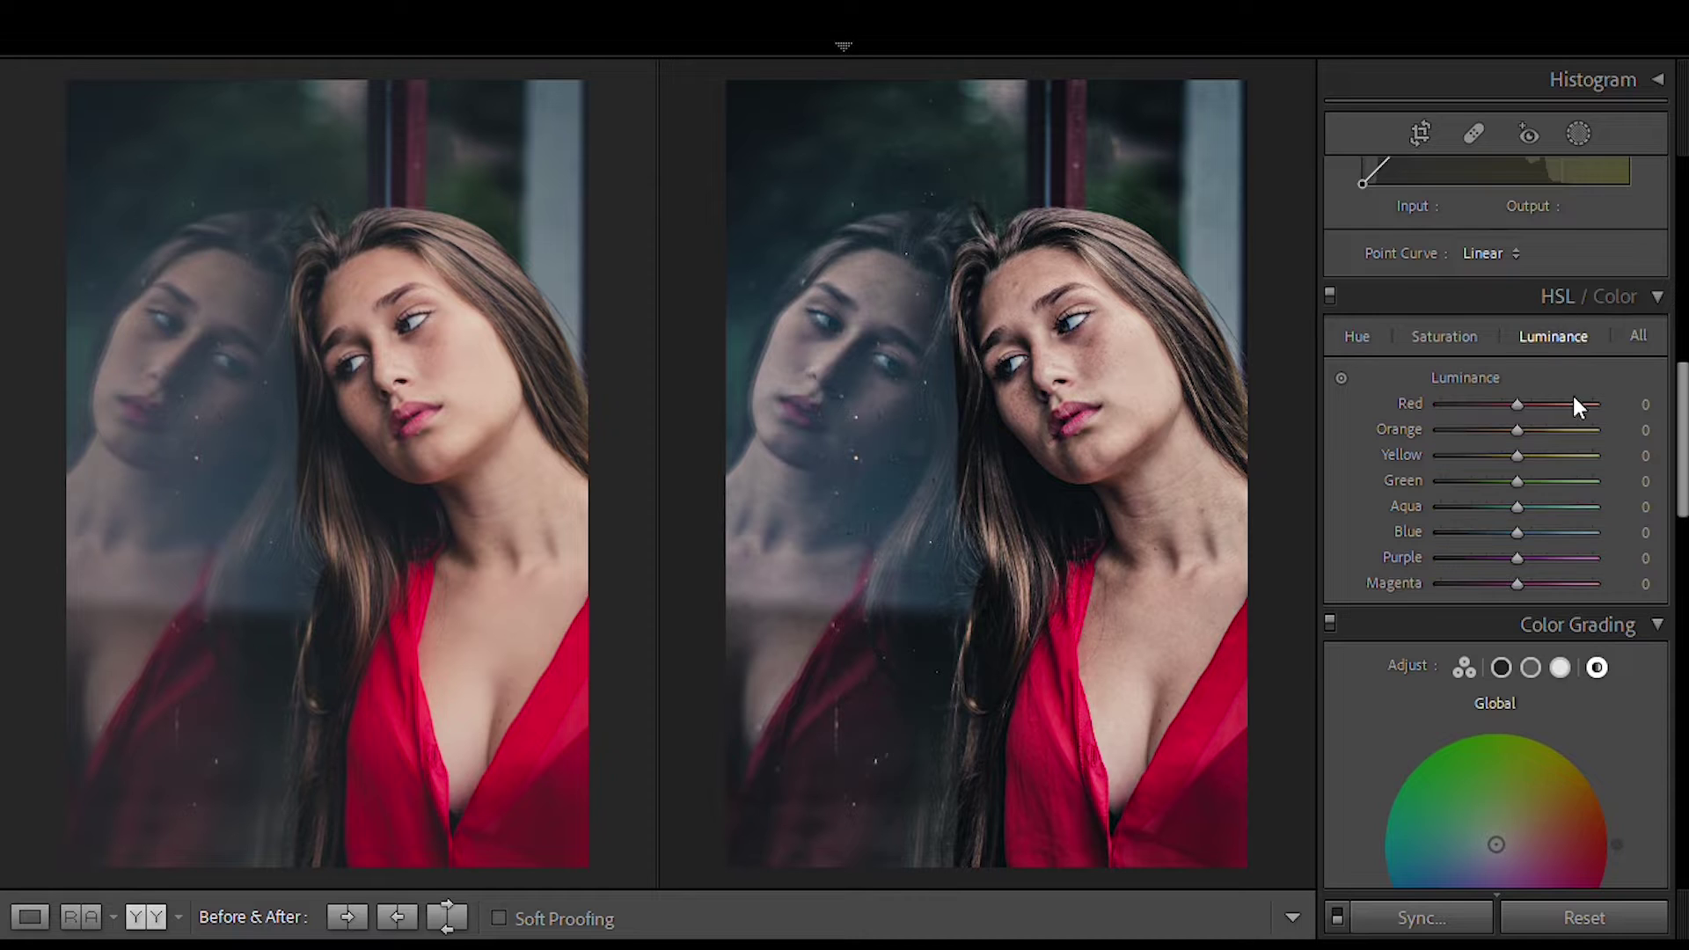
mouse_move(1526, 388)
left_mouse_down()
mouse_move(1541, 388)
mouse_move(1526, 429)
left_mouse_up()
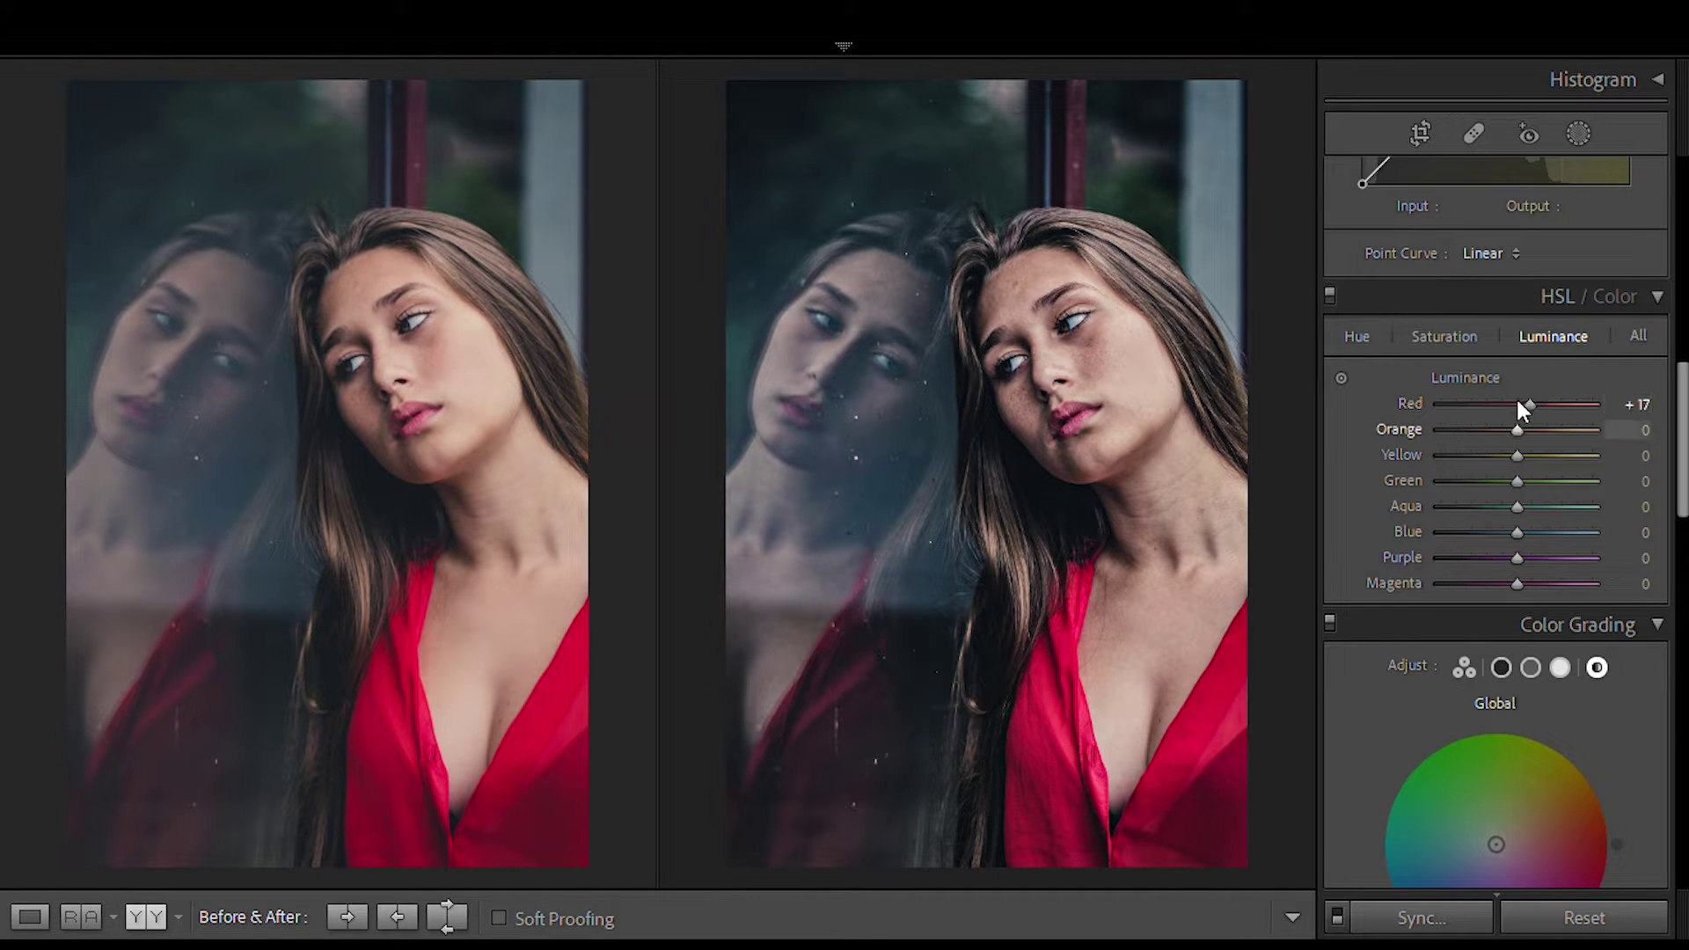
scroll(1527, 397, "up", 2)
scroll(1528, 397, "up", 1)
type("15")
key("Tab")
type("15")
key("Tab")
Set Aqua luminance +17, Blue +12 and Purple +12, then raise Red saturation.
type("17")
key("Return")
key("Tab")
type("12")
key("Tab")
key("Escape")
key("Tab")
type("12")
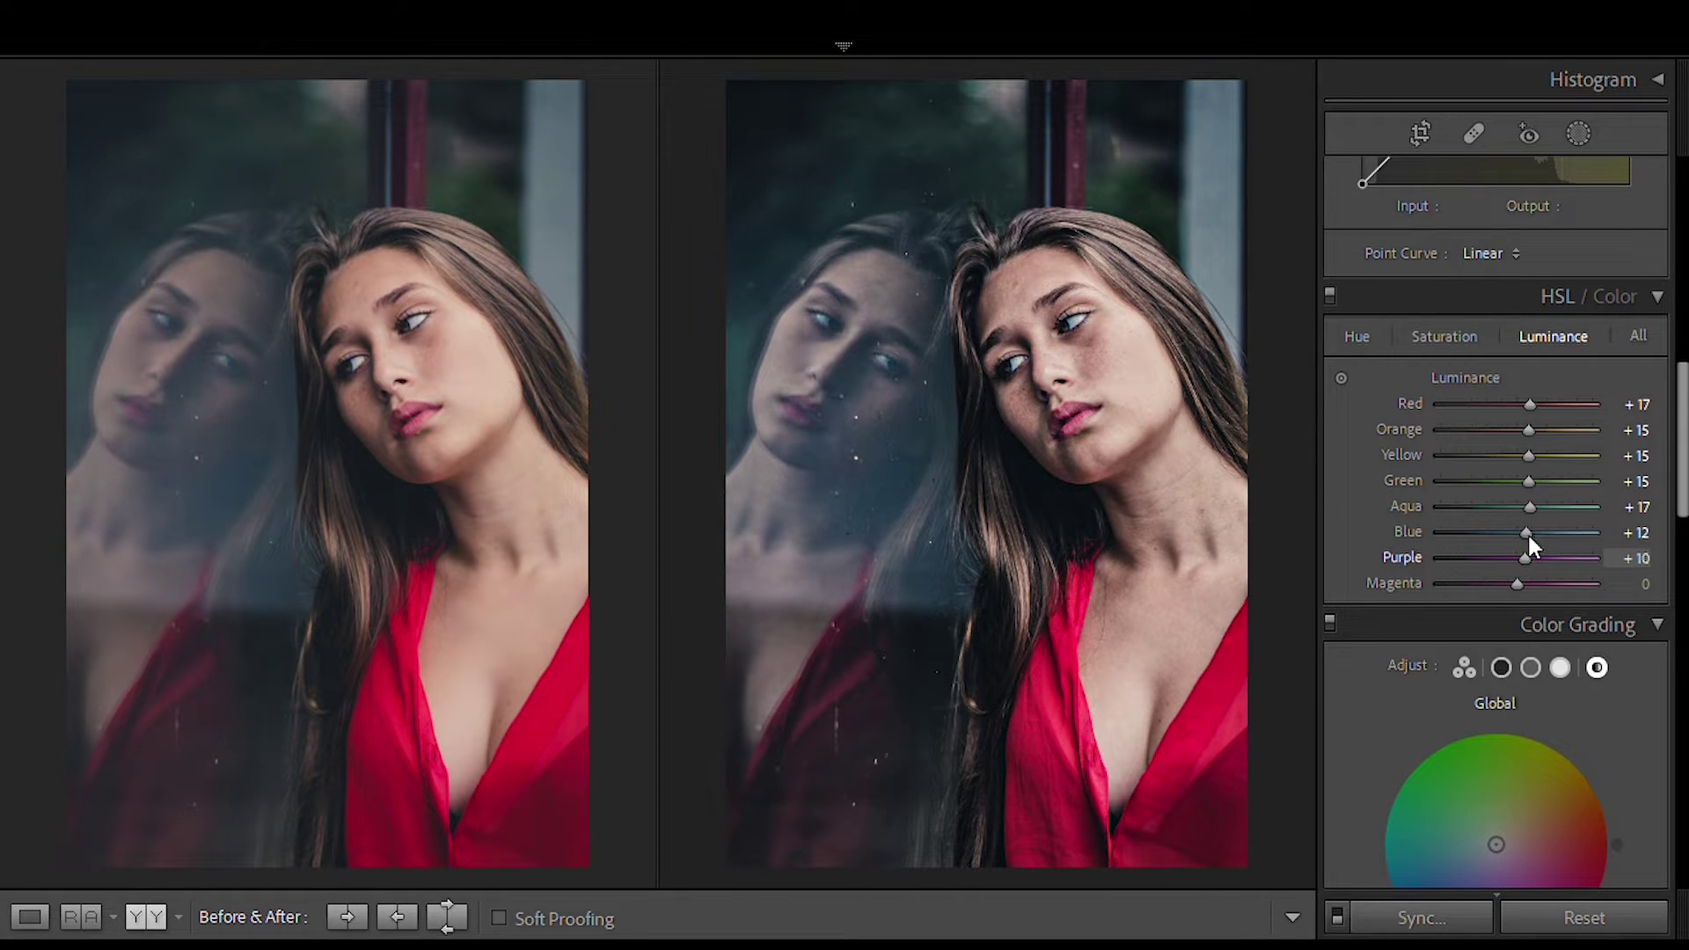
left_click(1437, 313)
left_click_drag(1516, 403, 1531, 380)
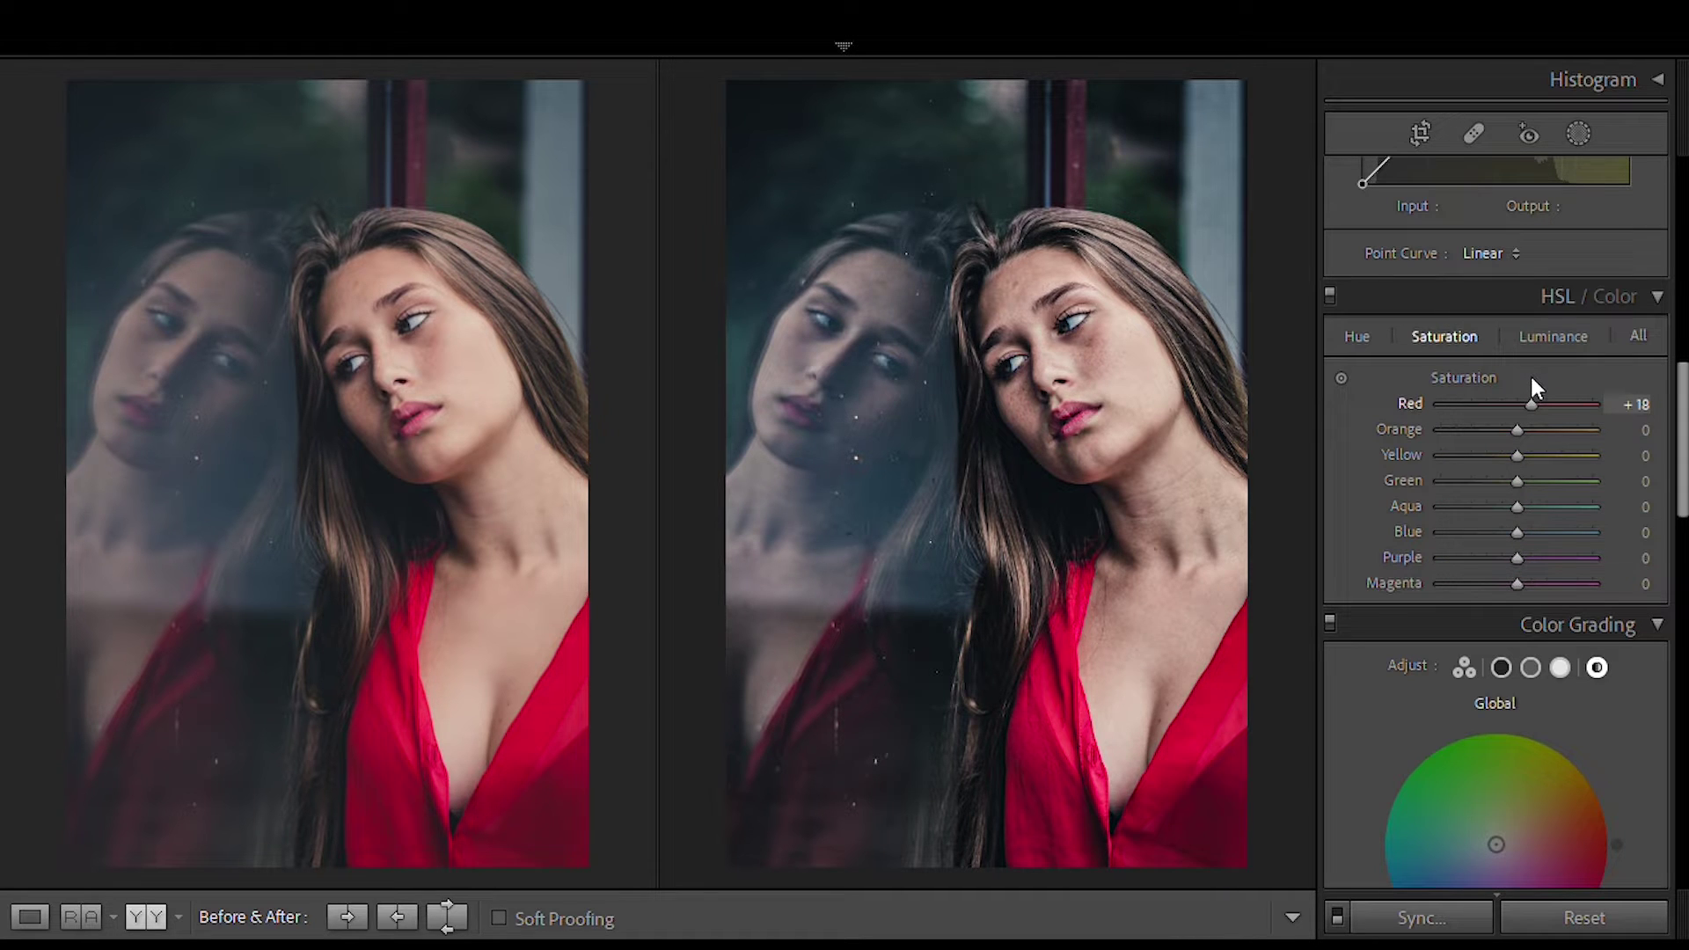
Set HSL saturation to Red +12, Yellow -18 and Green +20, nudging Aqua up slightly.
left_click_drag(1530, 380, 1524, 378)
left_click(1639, 403)
type("12")
key("Return")
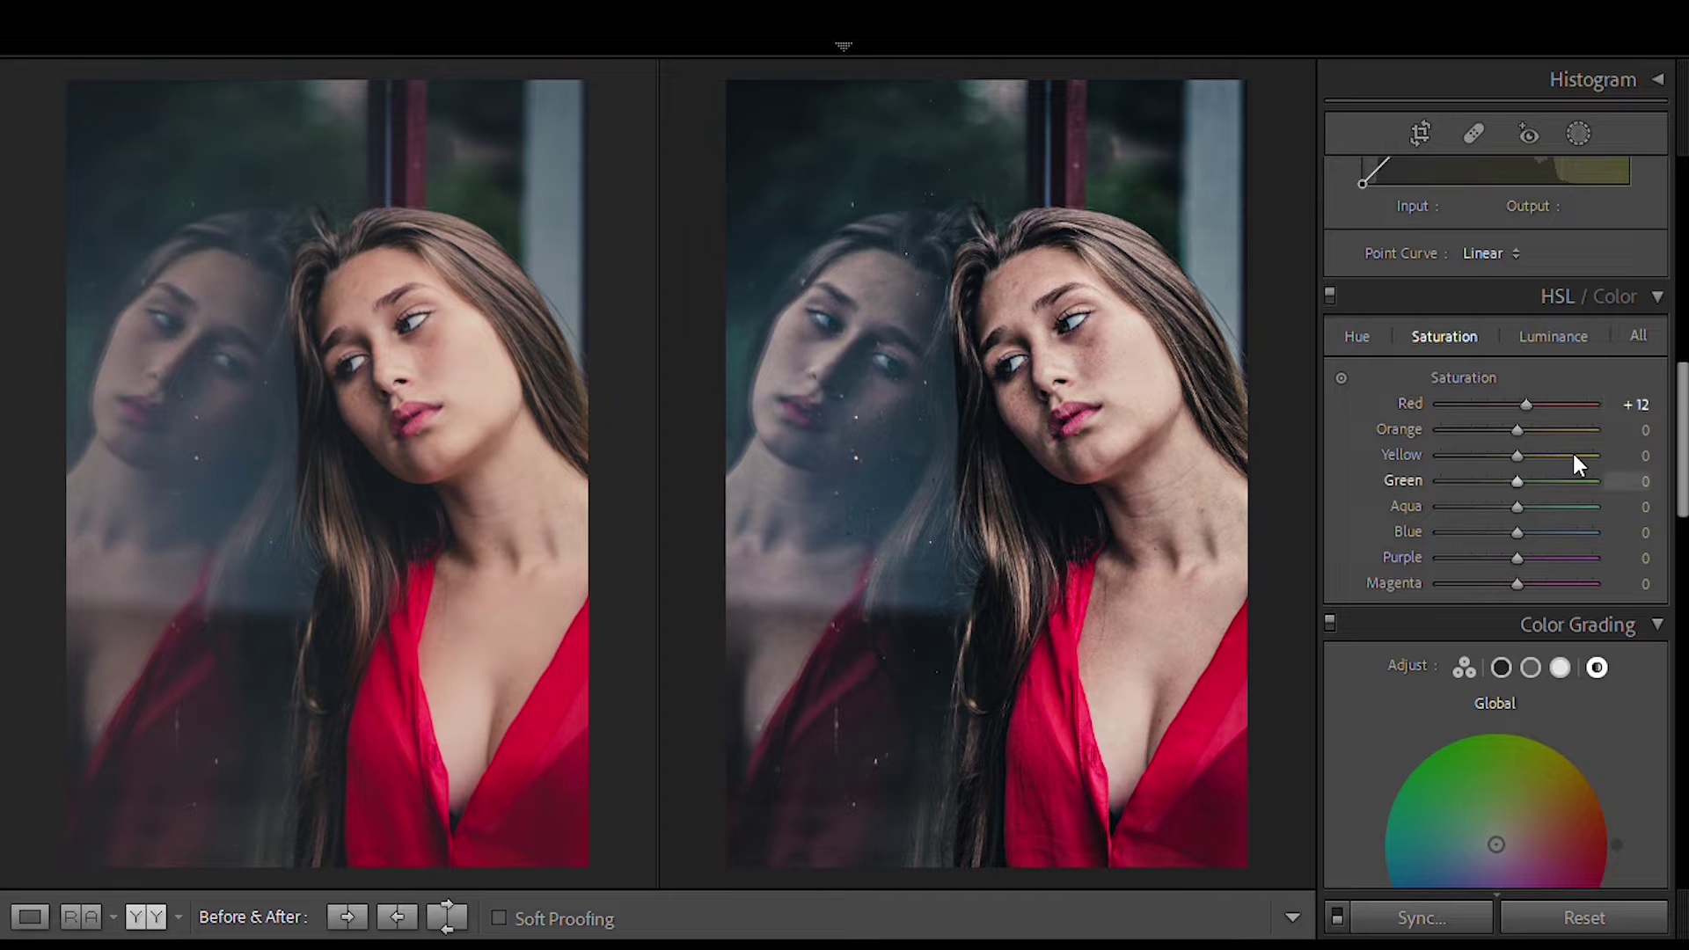
left_click(1635, 454)
type("-18")
key("Return")
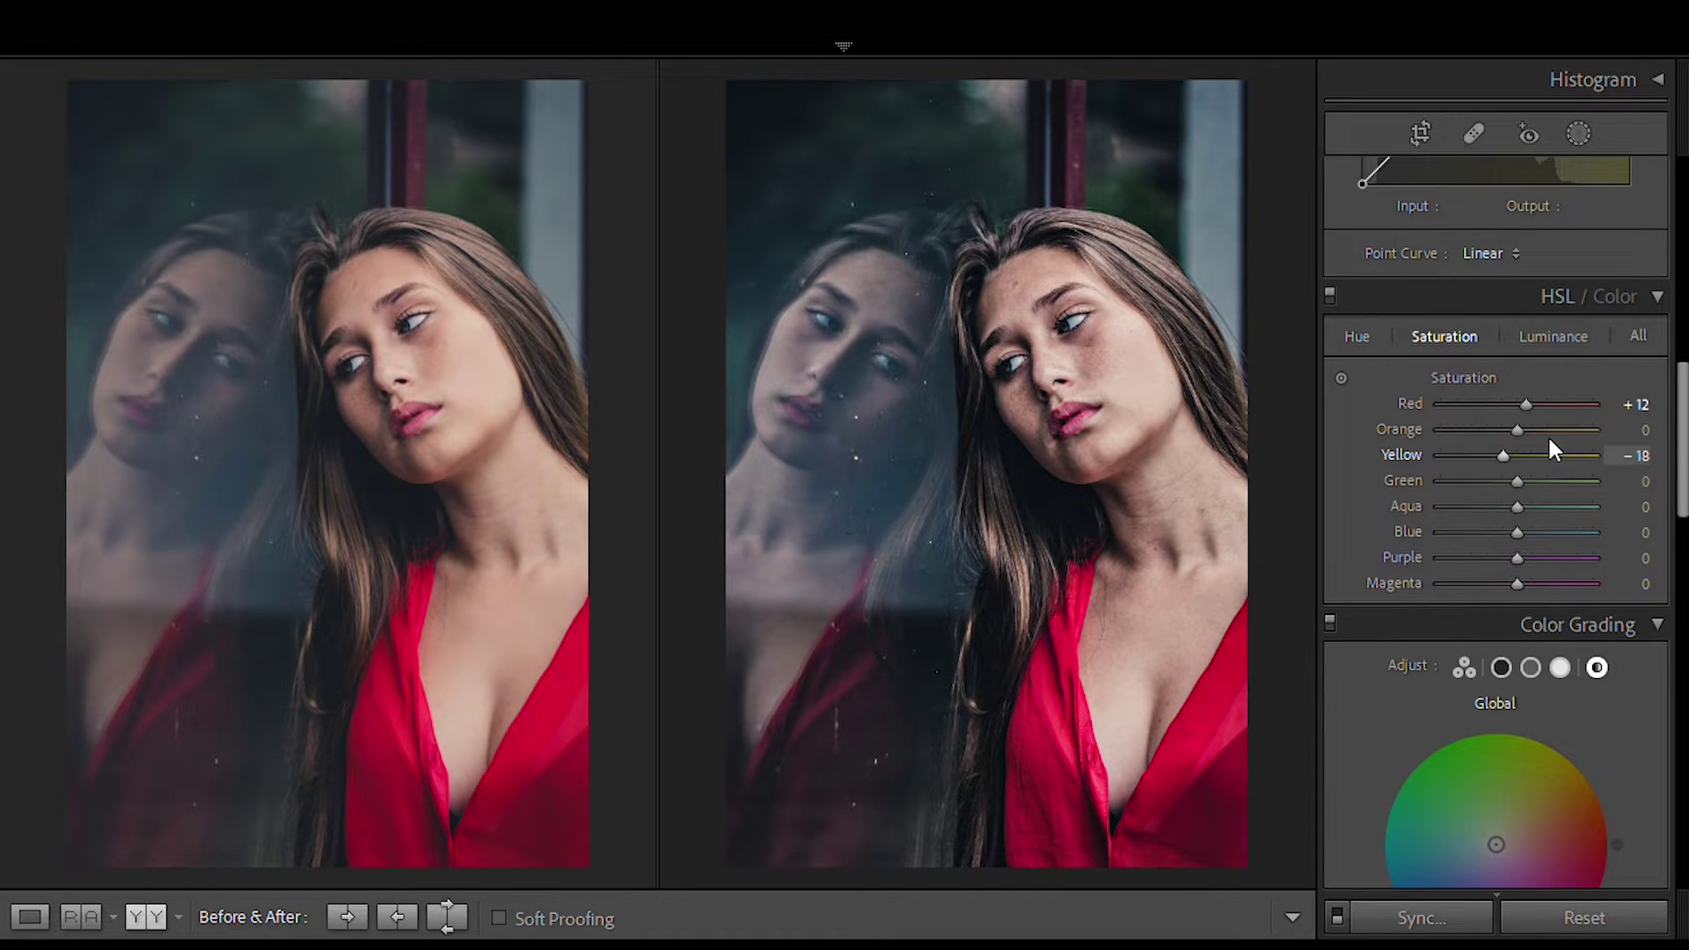
left_click_drag(1534, 480, 1532, 479)
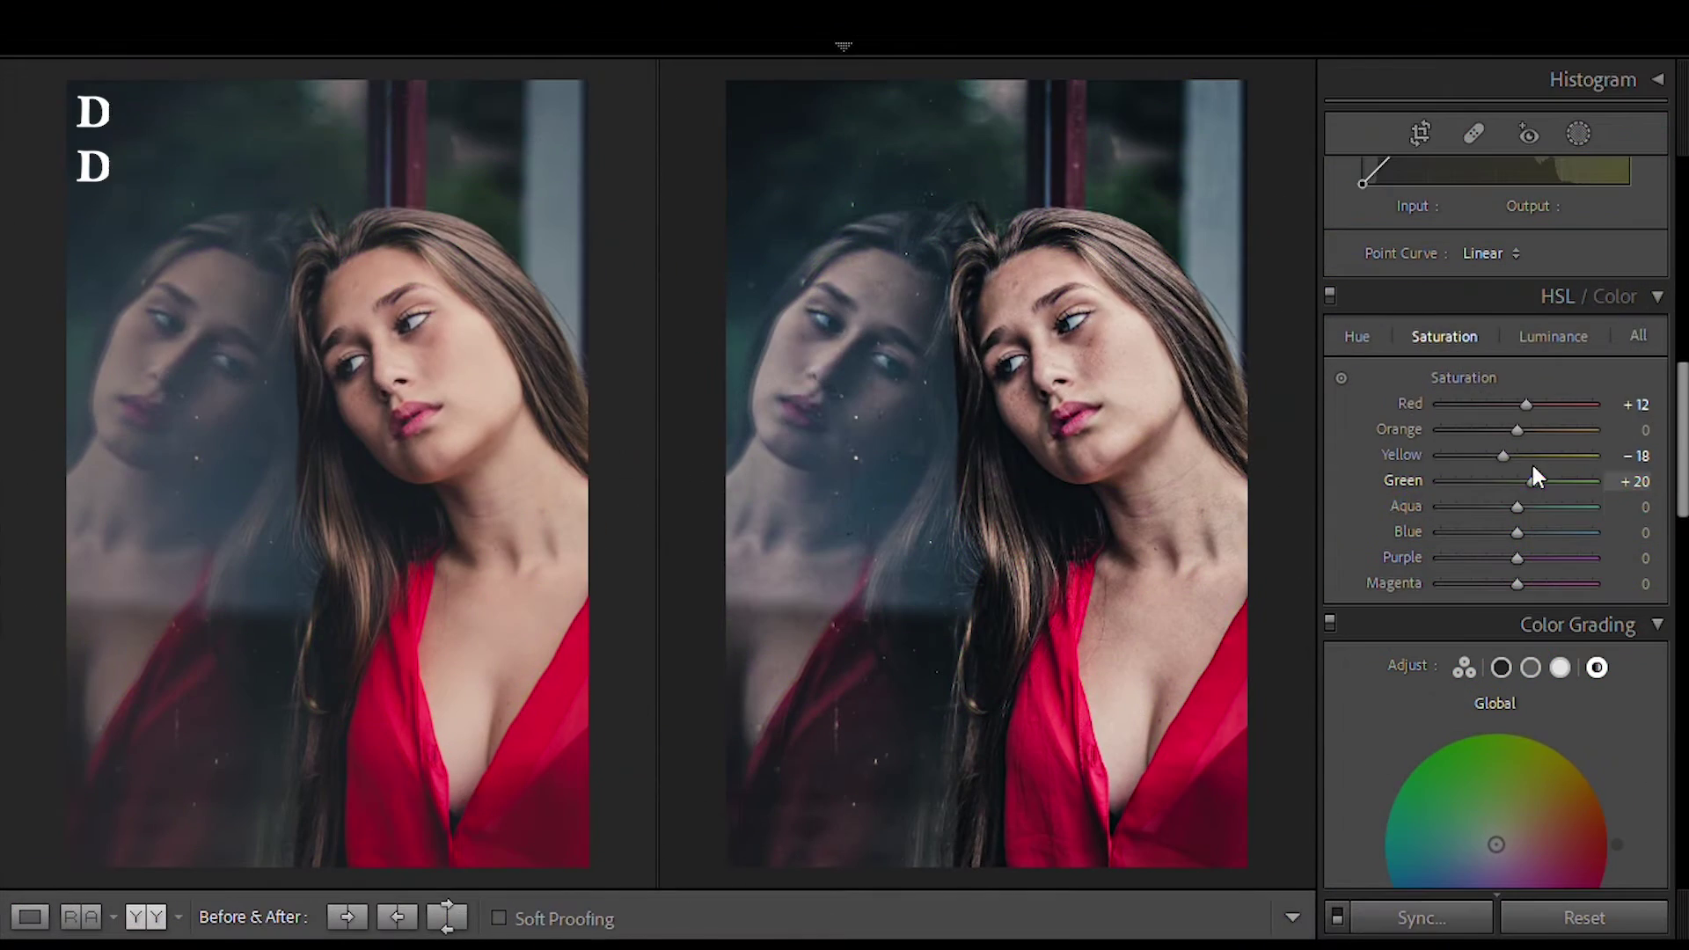
mouse_move(1505, 493)
left_mouse_down()
mouse_move(1521, 485)
mouse_move(1520, 506)
left_mouse_up()
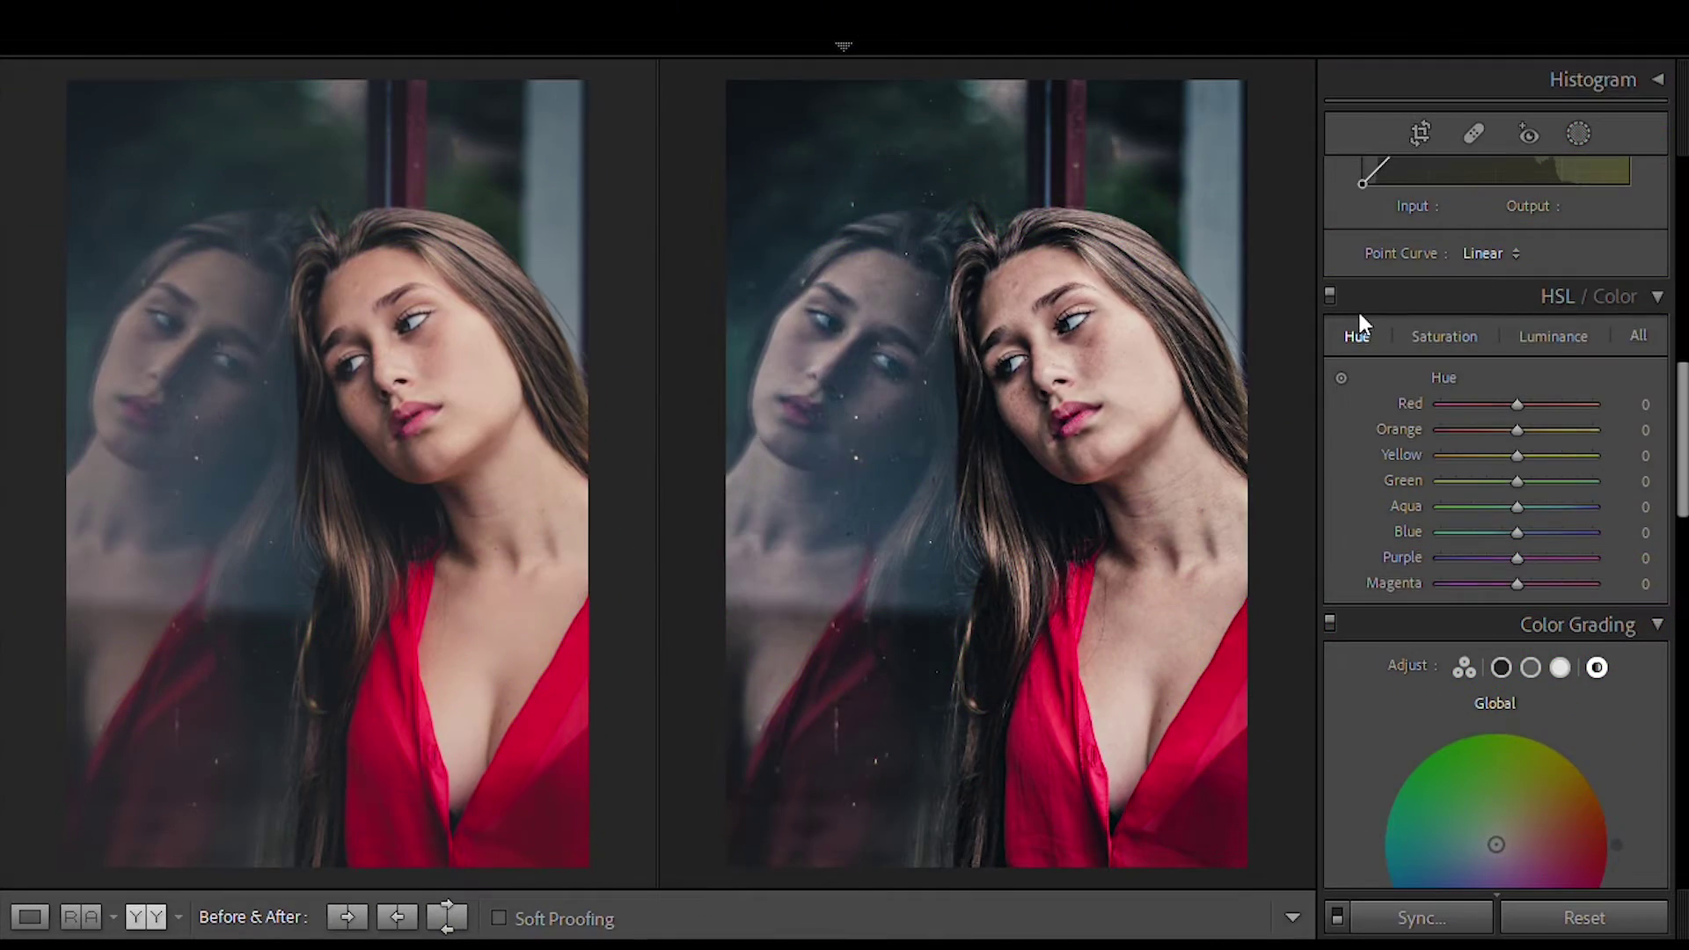
left_click(1623, 430)
Enter HSL hues Orange -29, Yellow -42 and Green -18.
type("-29")
key("Return")
left_click(1632, 455)
type("-42")
key("Tab")
type("-18")
key("Return")
Shift Aqua hue to +22 and Blue hue to -18.
left_click_drag(1524, 506, 1528, 508)
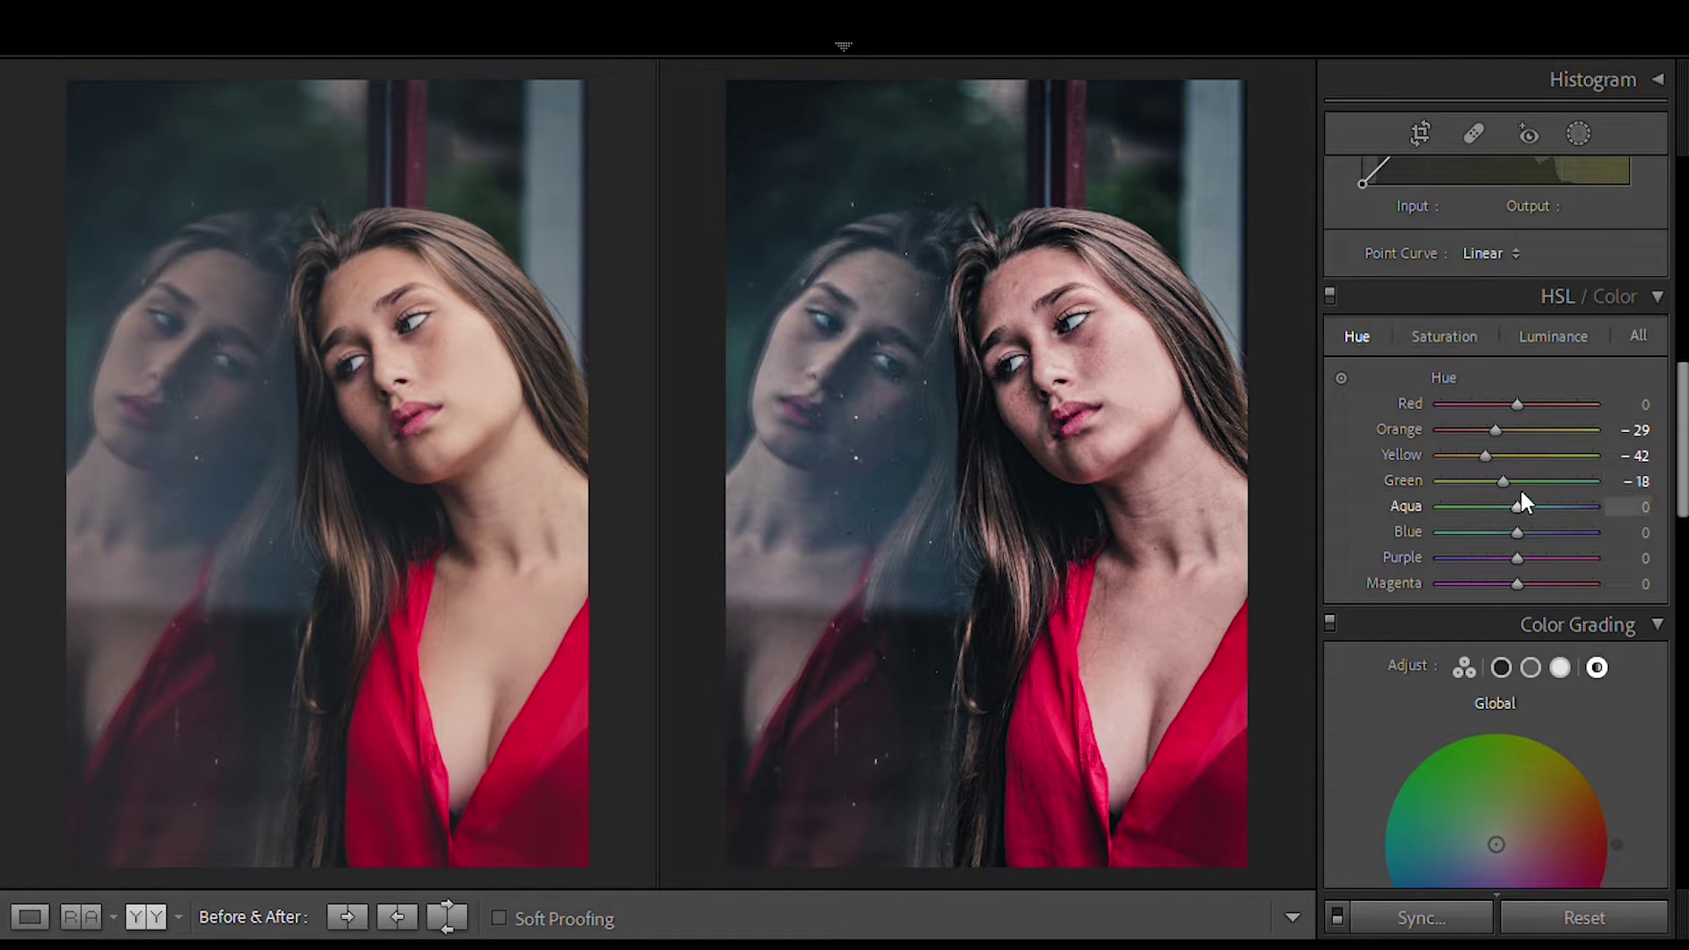
key("Tab")
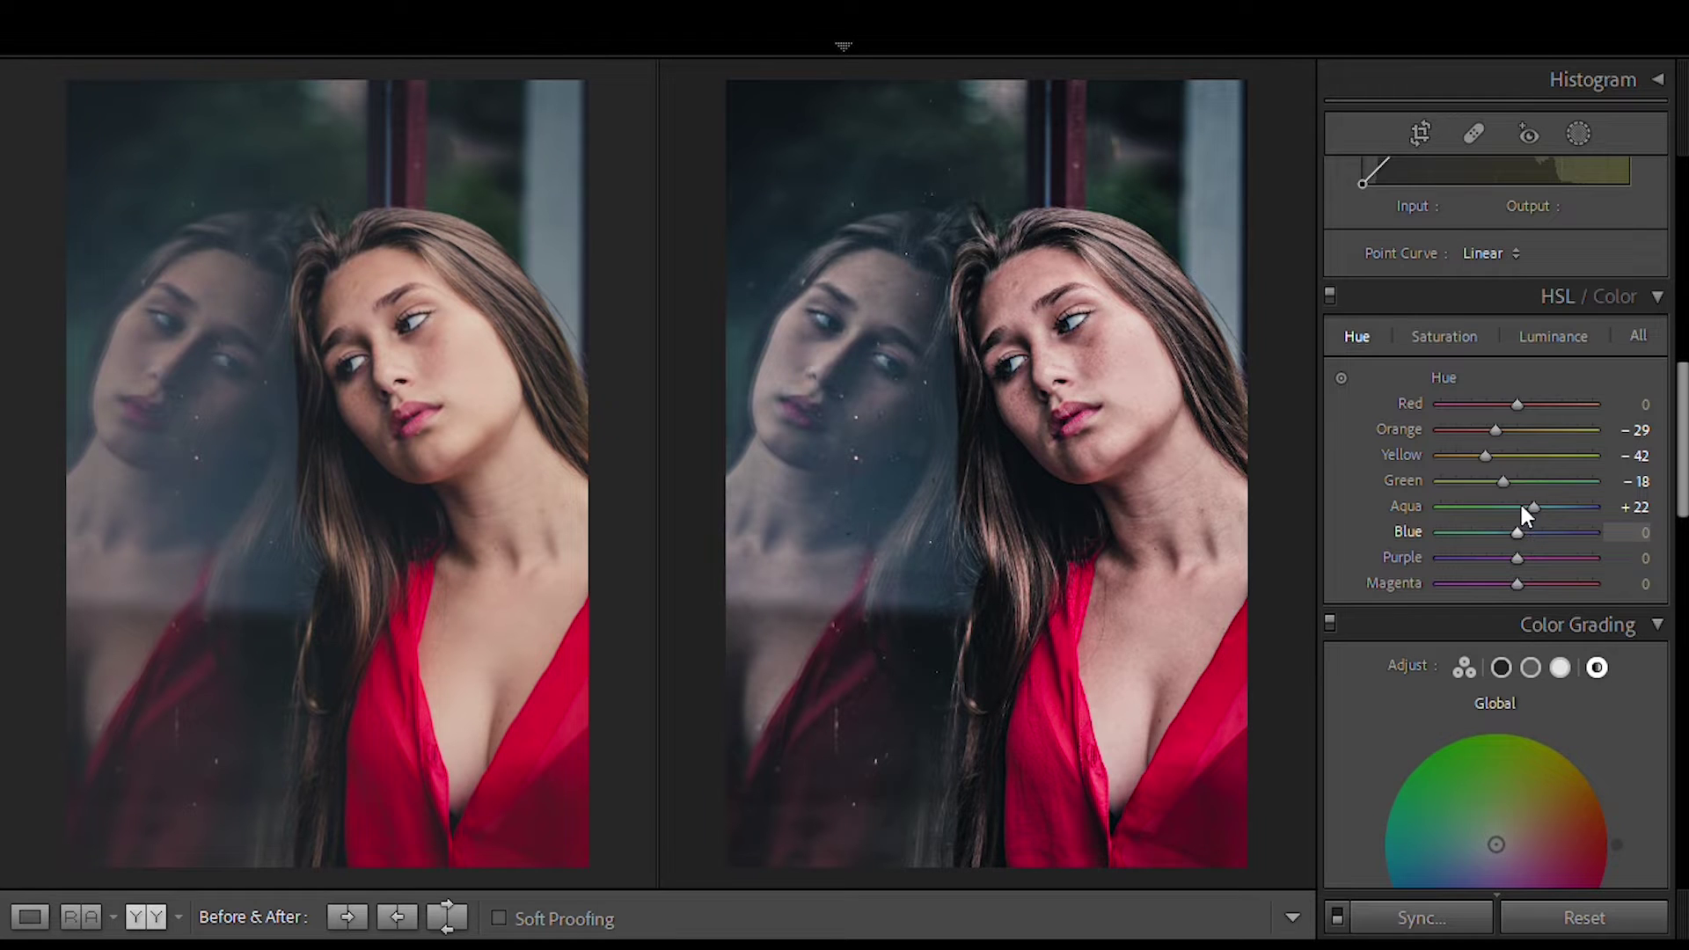
type("-18")
key("Return")
Tint the shadows warm in Color Grading at Hue 9, Saturation 11.
scroll(1527, 581, "down", 5)
scroll(1517, 378, "down", 2)
scroll(1516, 383, "up", 2)
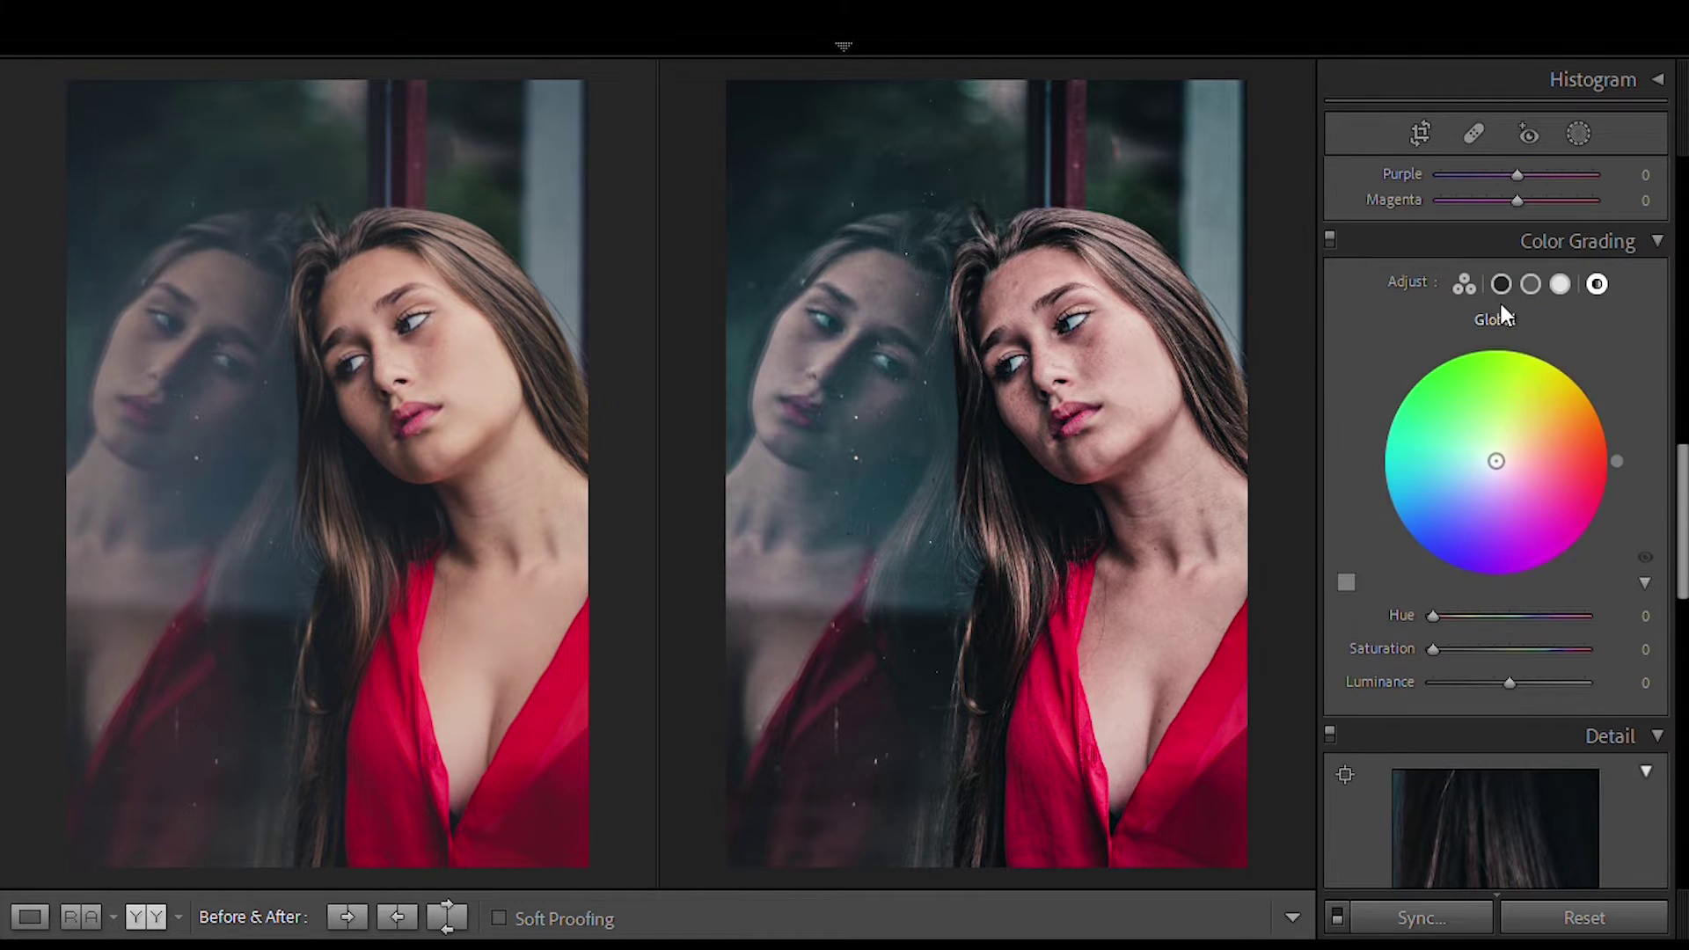
left_click(1501, 283)
left_click_drag(1433, 648, 1450, 649)
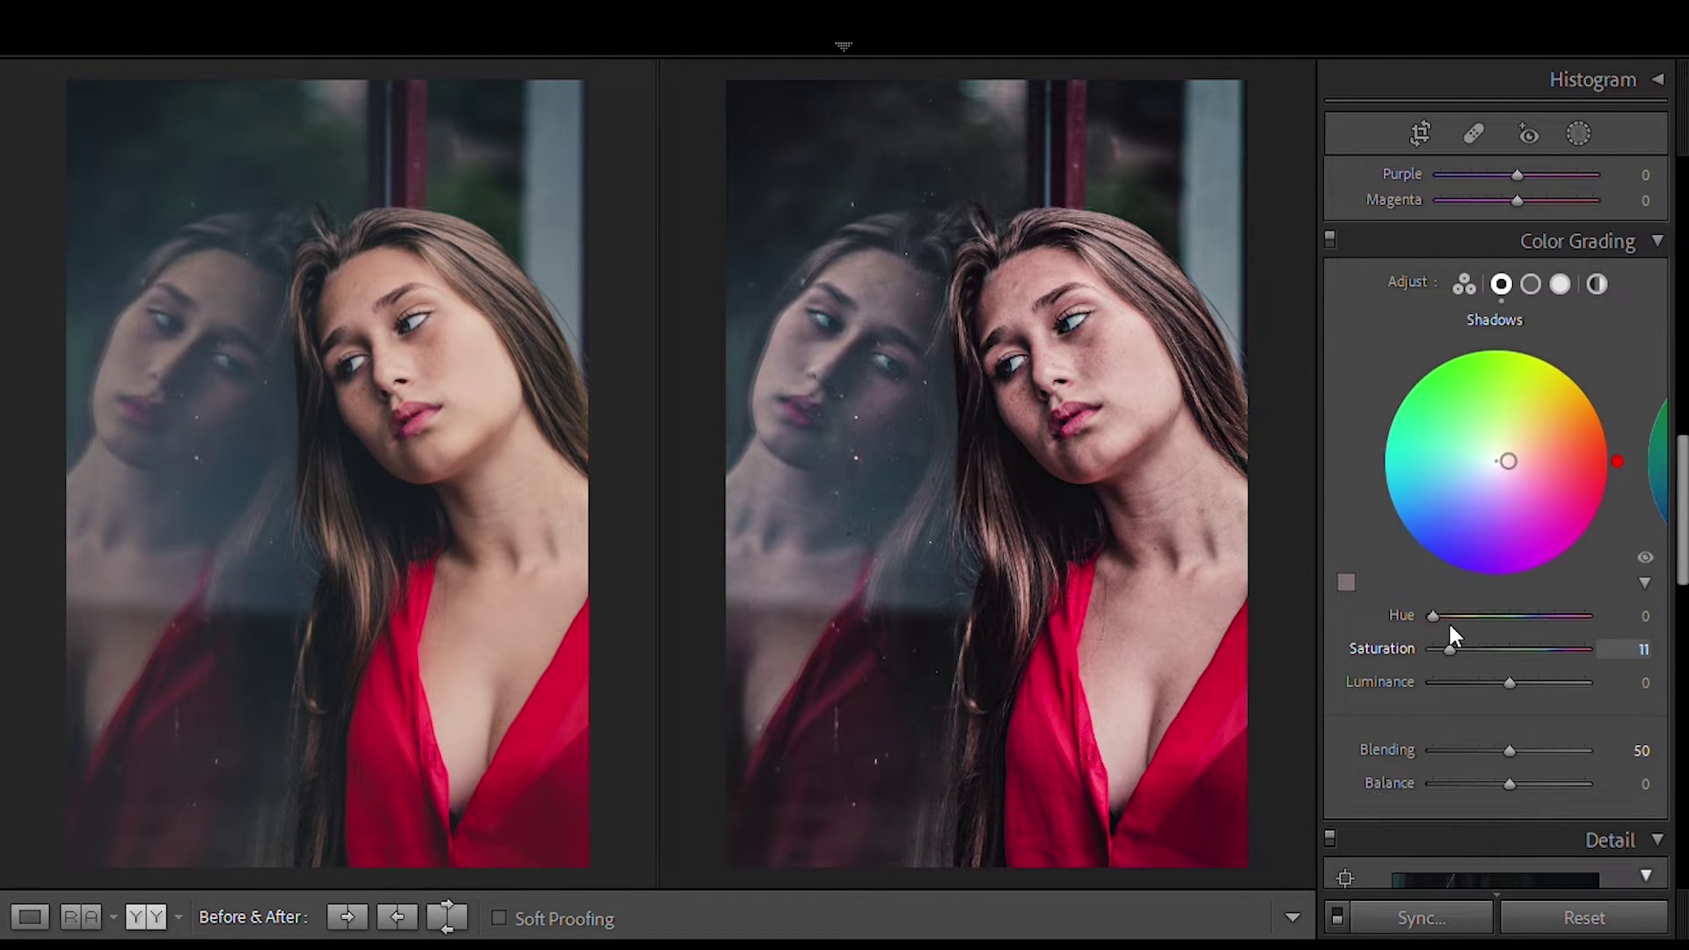
left_click_drag(1448, 591, 1437, 598)
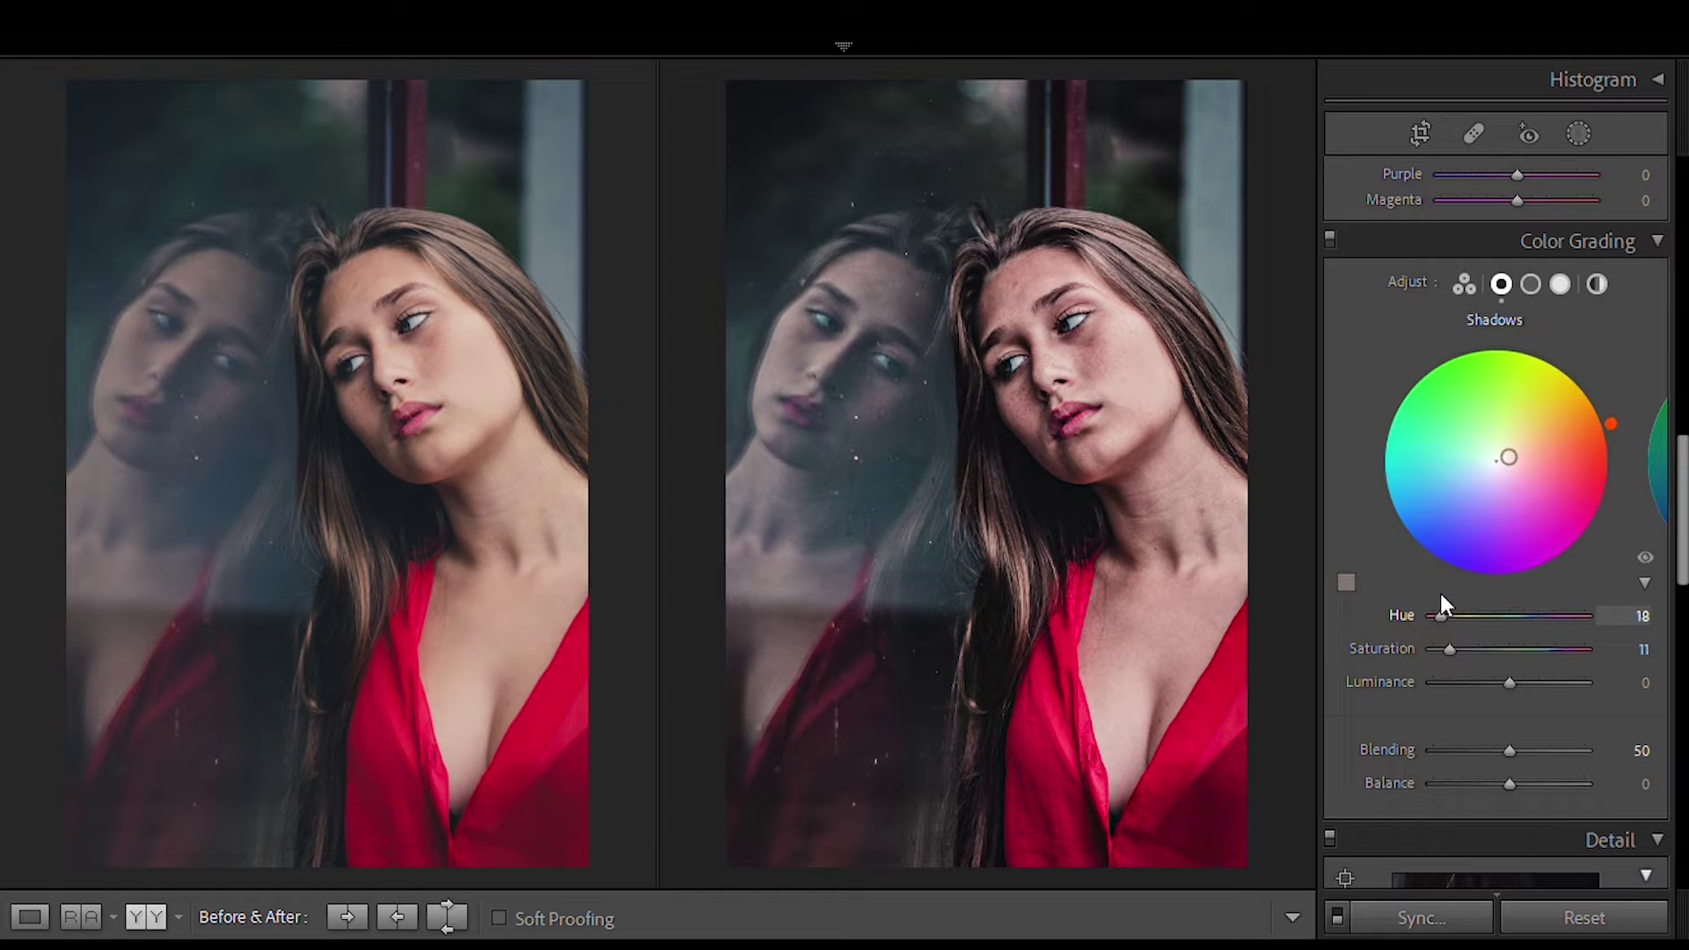
left_click(1530, 282)
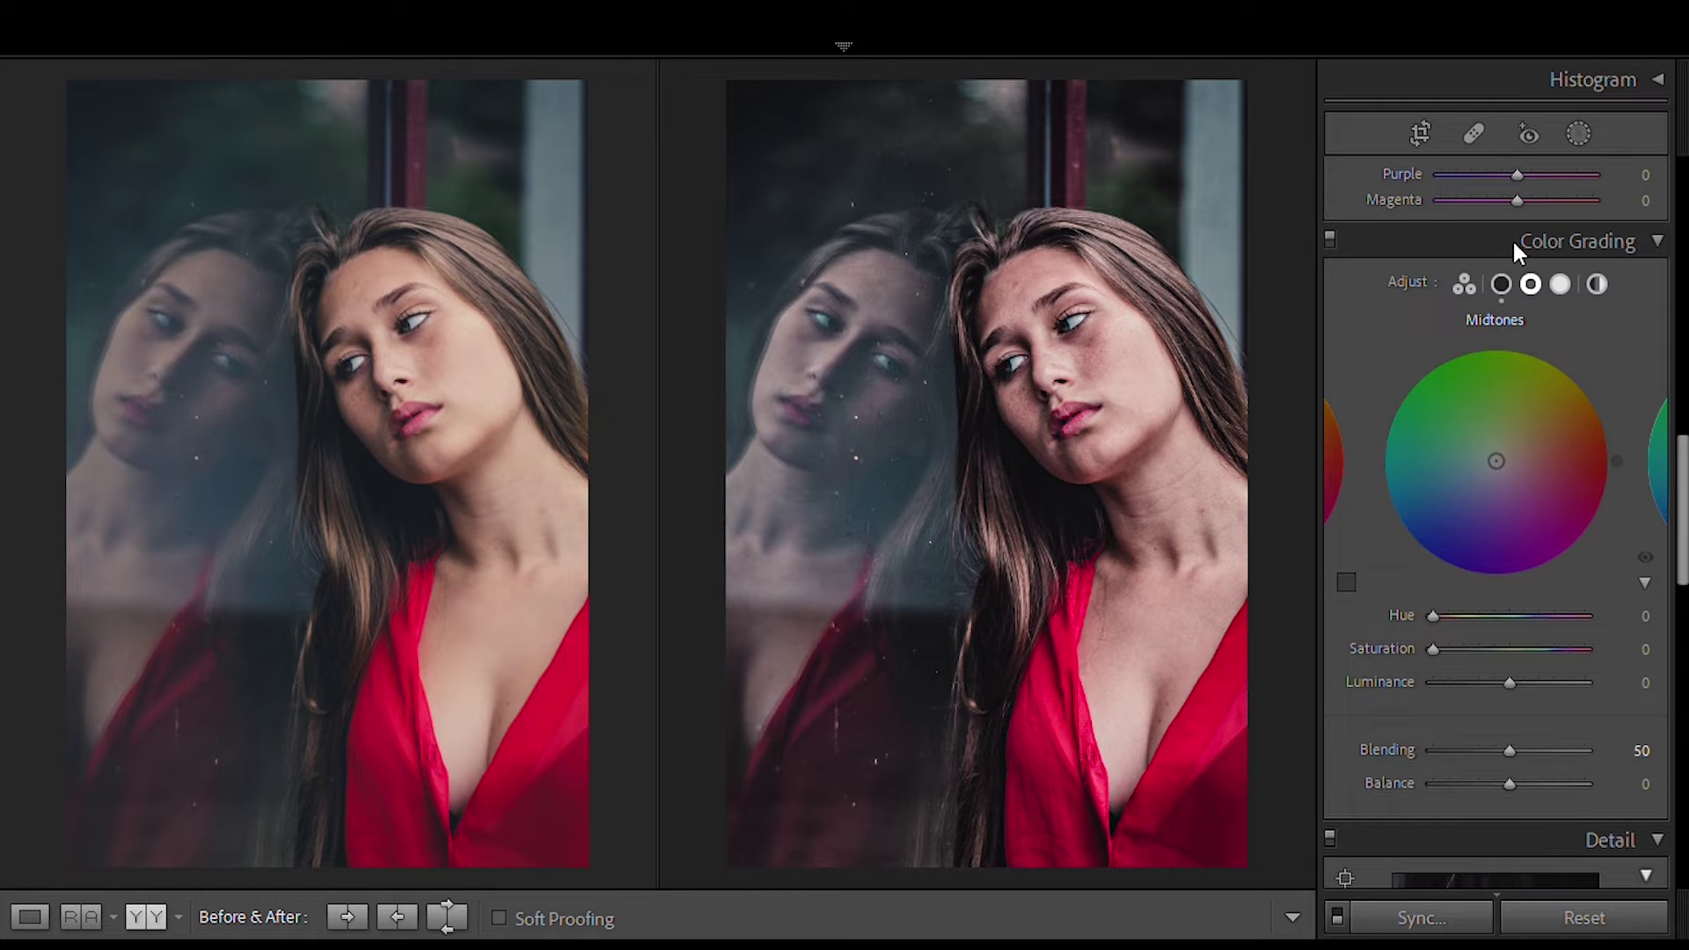
left_click(1503, 277)
left_click(1532, 263)
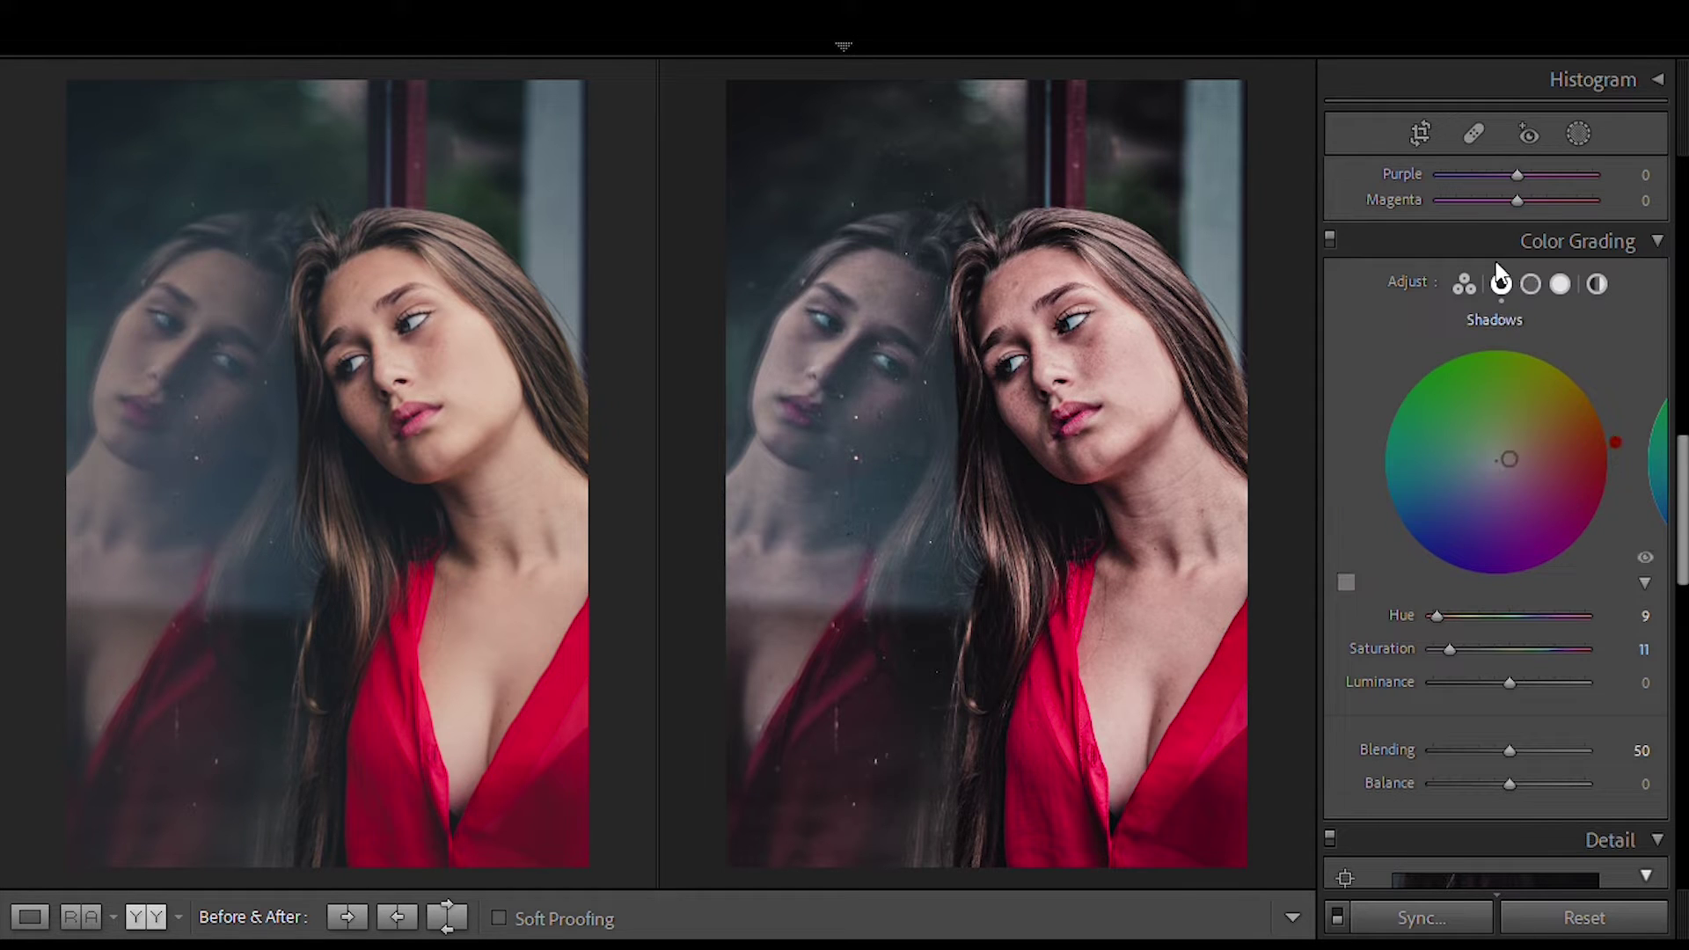
Give the midtones a golden tint at Hue 45, Saturation 13.
left_click(1528, 263)
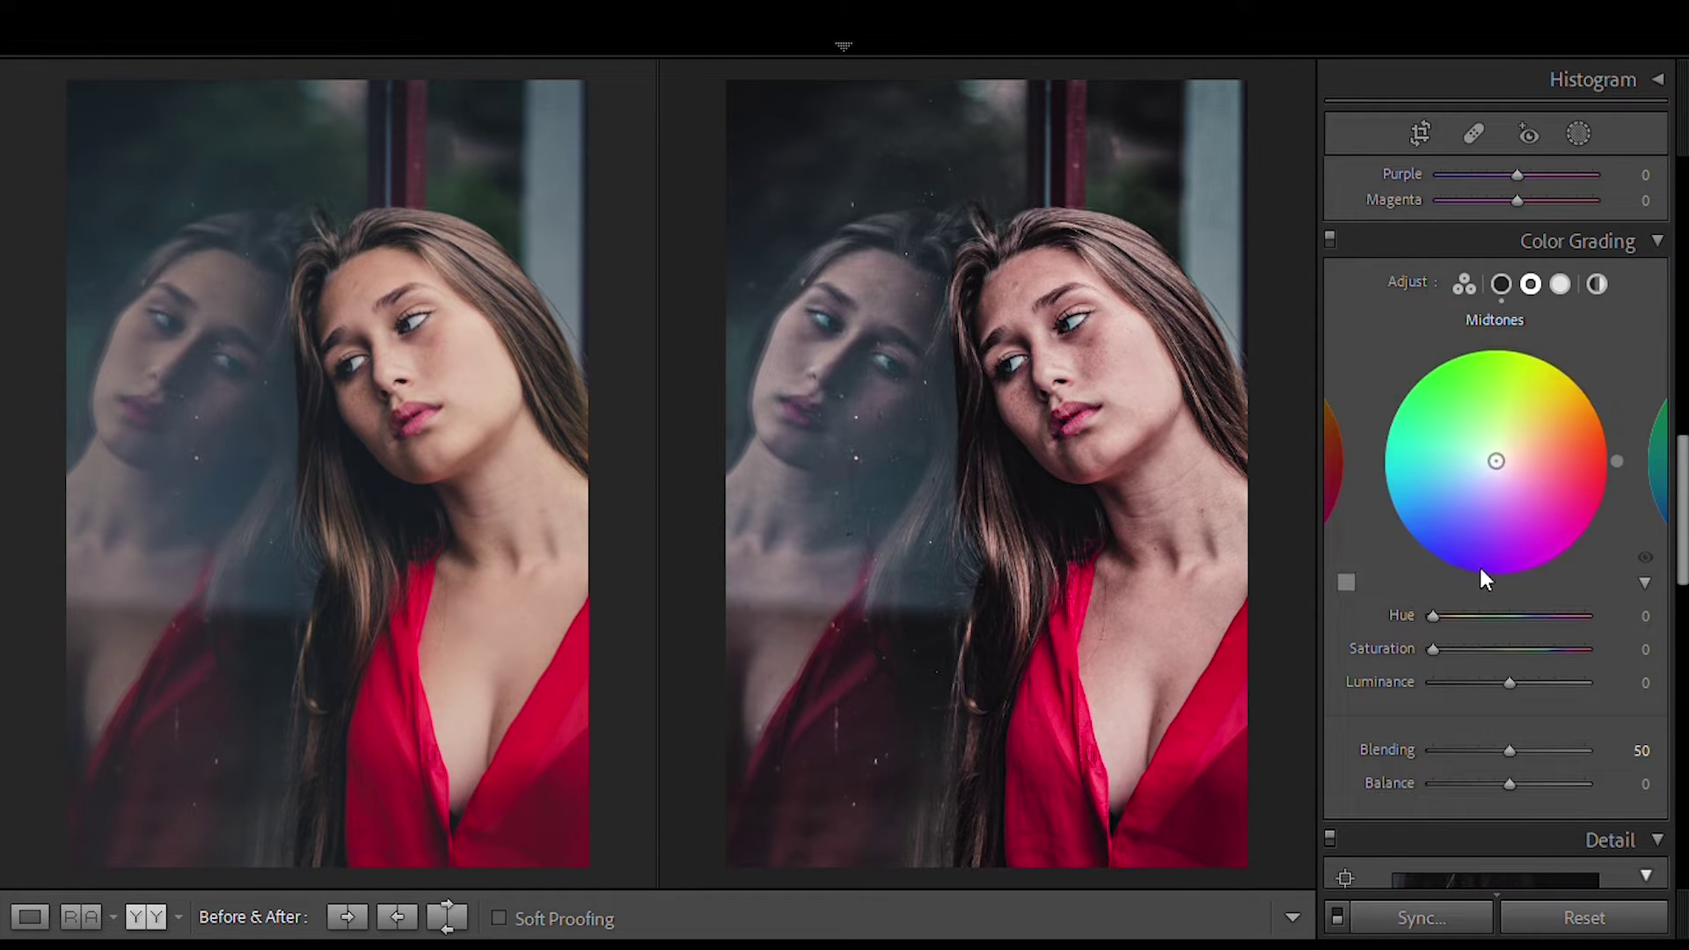
left_click(1452, 616)
left_click(1448, 649)
left_click_drag(1450, 627, 1455, 628)
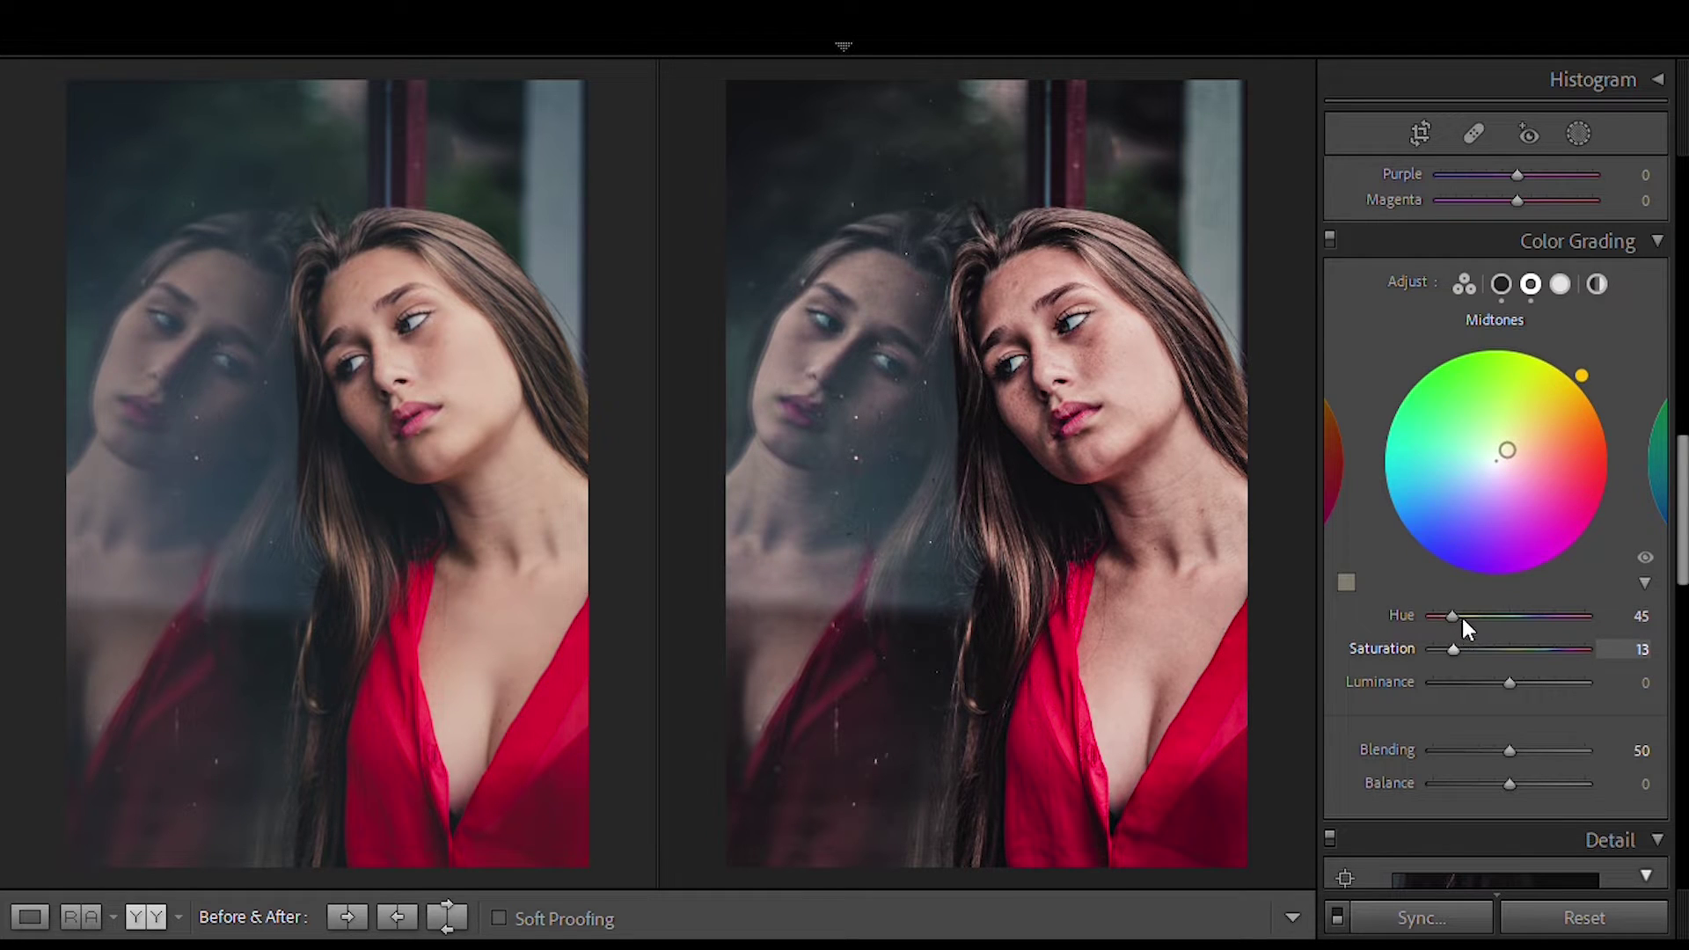
left_click(1559, 284)
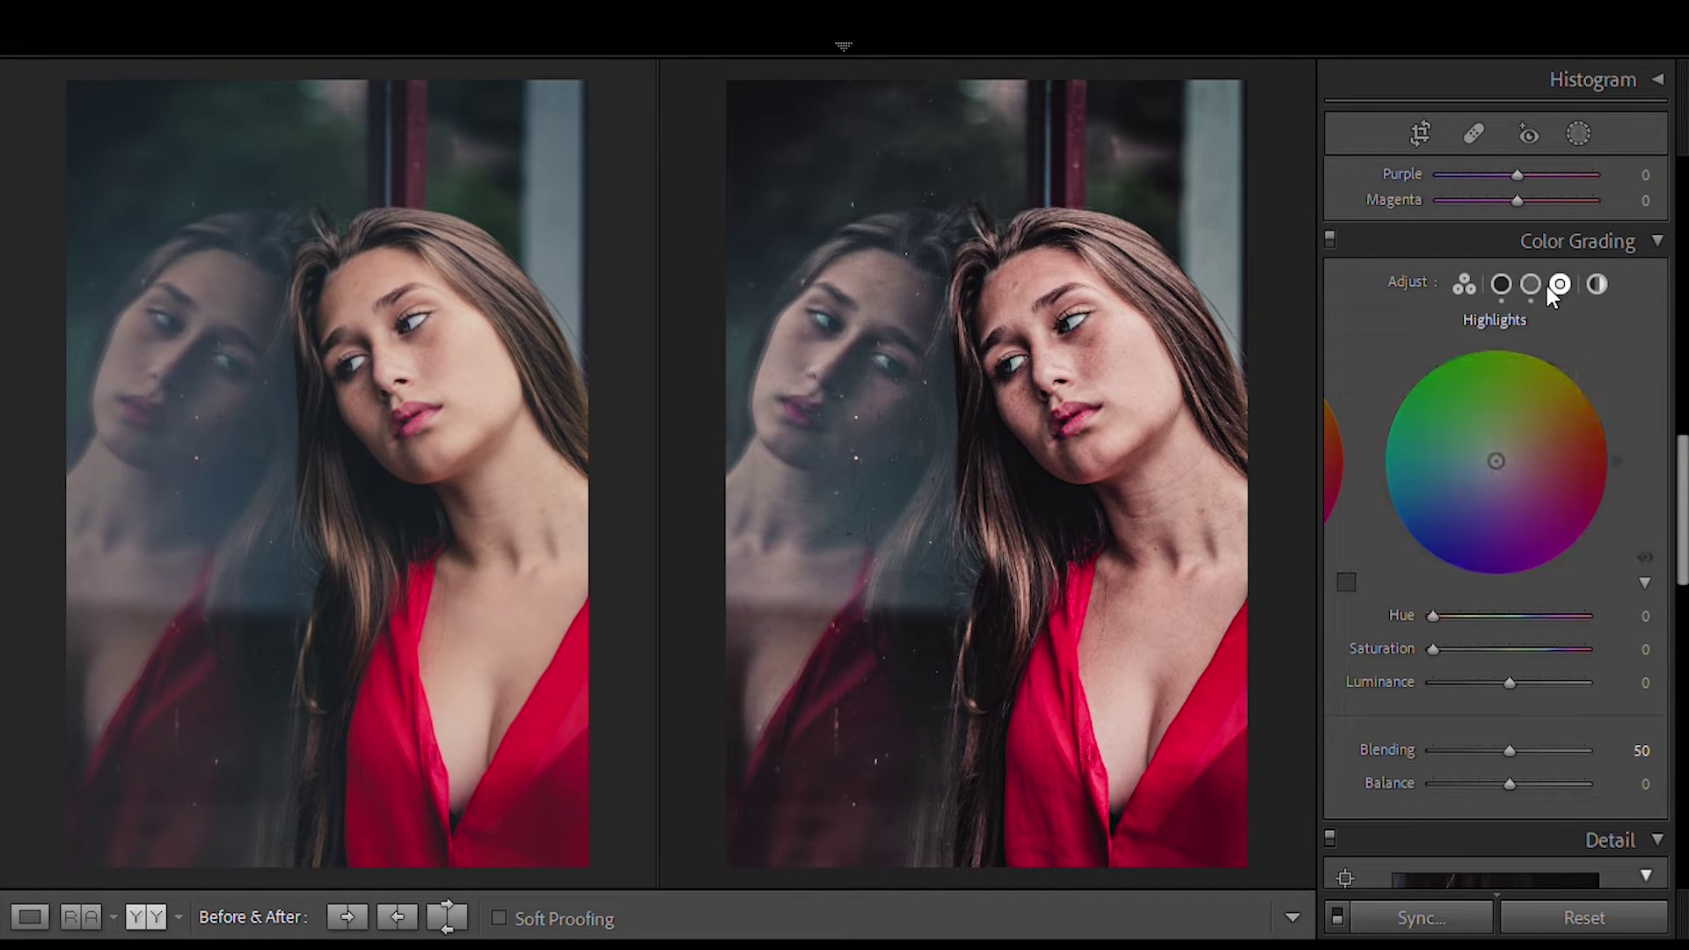
Tint the highlights blue at Hue 225, Saturation 12.
left_click(1517, 615)
left_click(1446, 648)
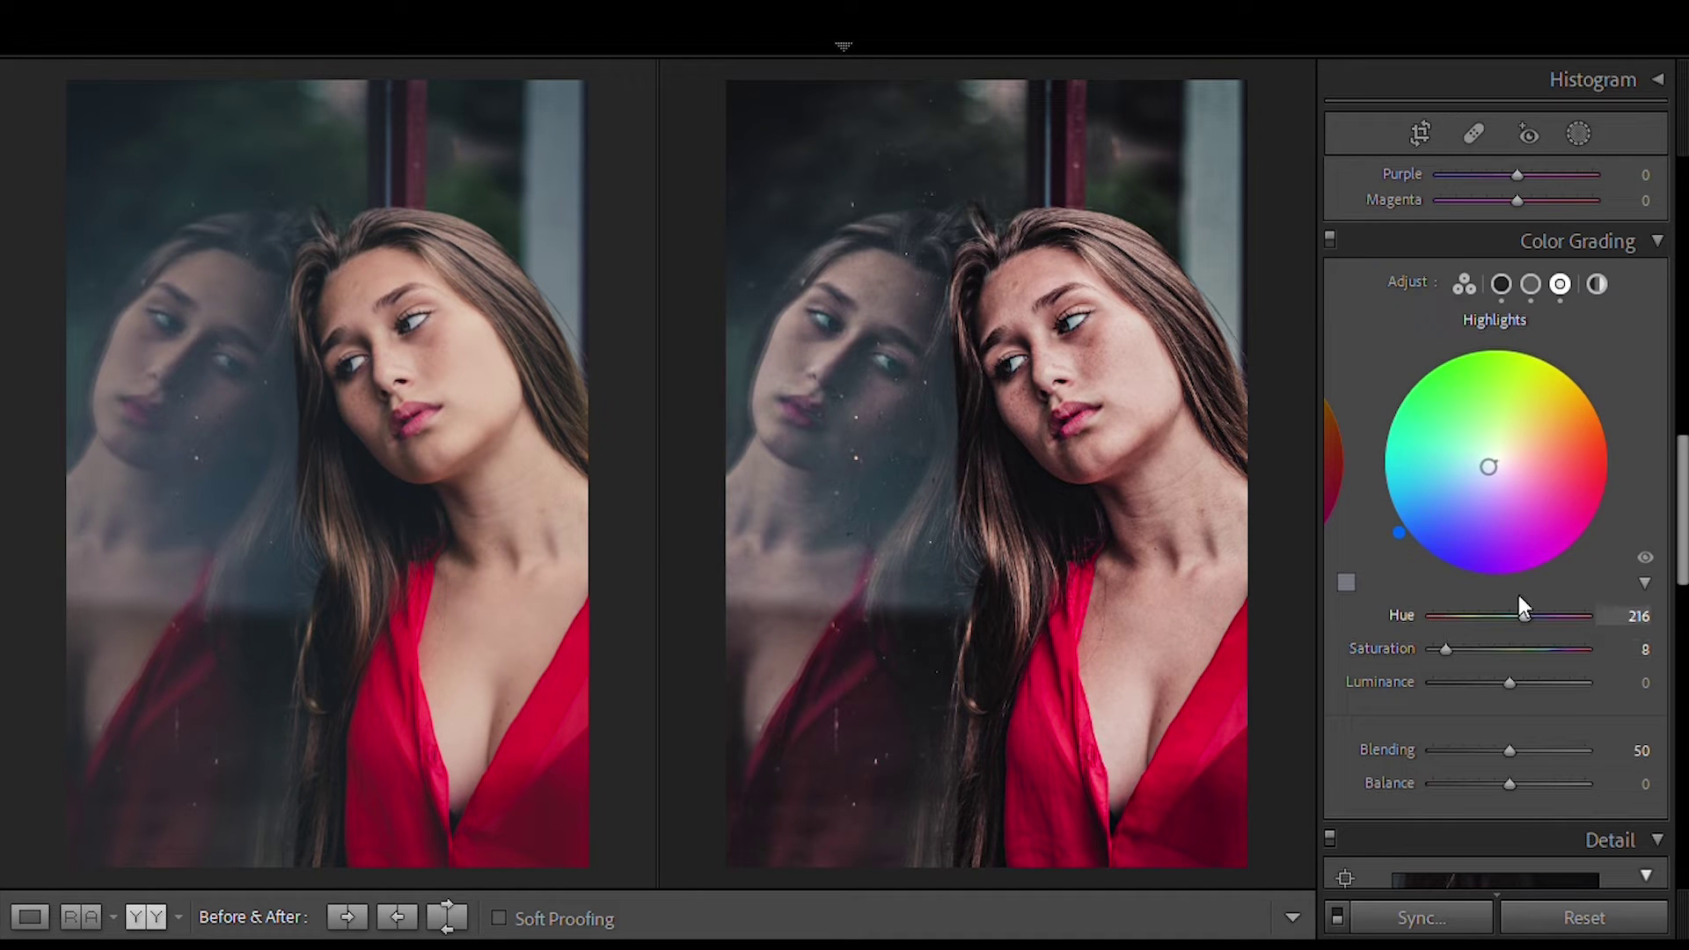
left_click_drag(1526, 605, 1531, 607)
left_click(1458, 649)
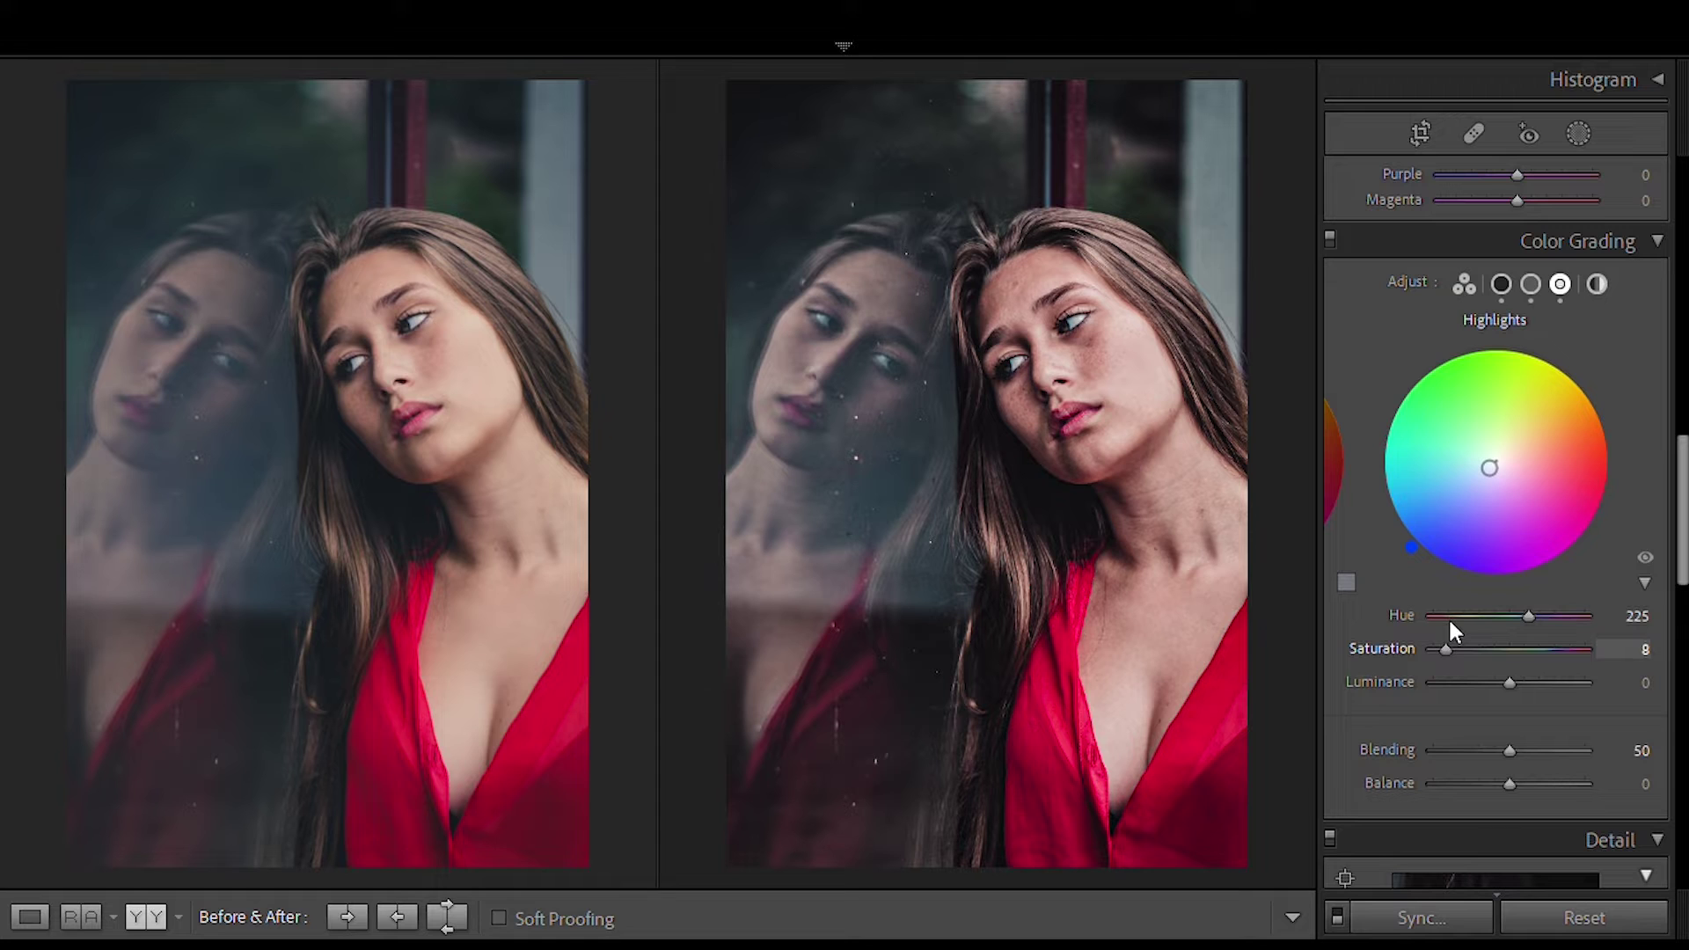
left_click_drag(1461, 624, 1455, 627)
Add a faint Global tint at Saturation 8 and raise grading Blending toward 88.
left_click(1598, 284)
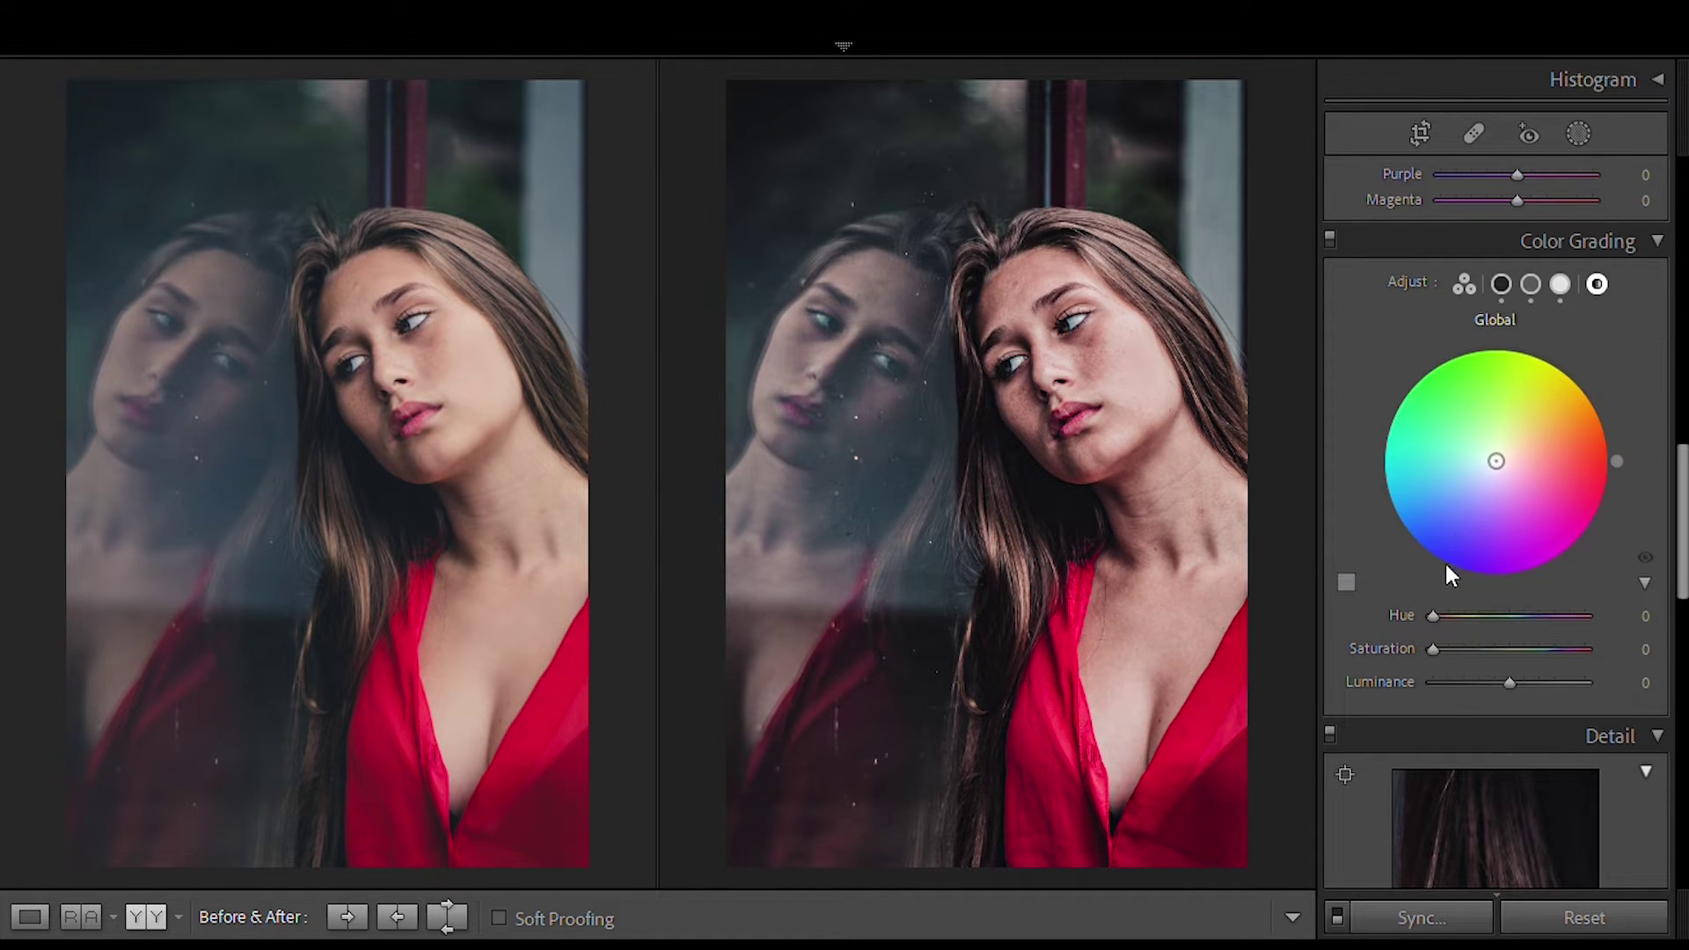
left_click_drag(1428, 627, 1533, 604)
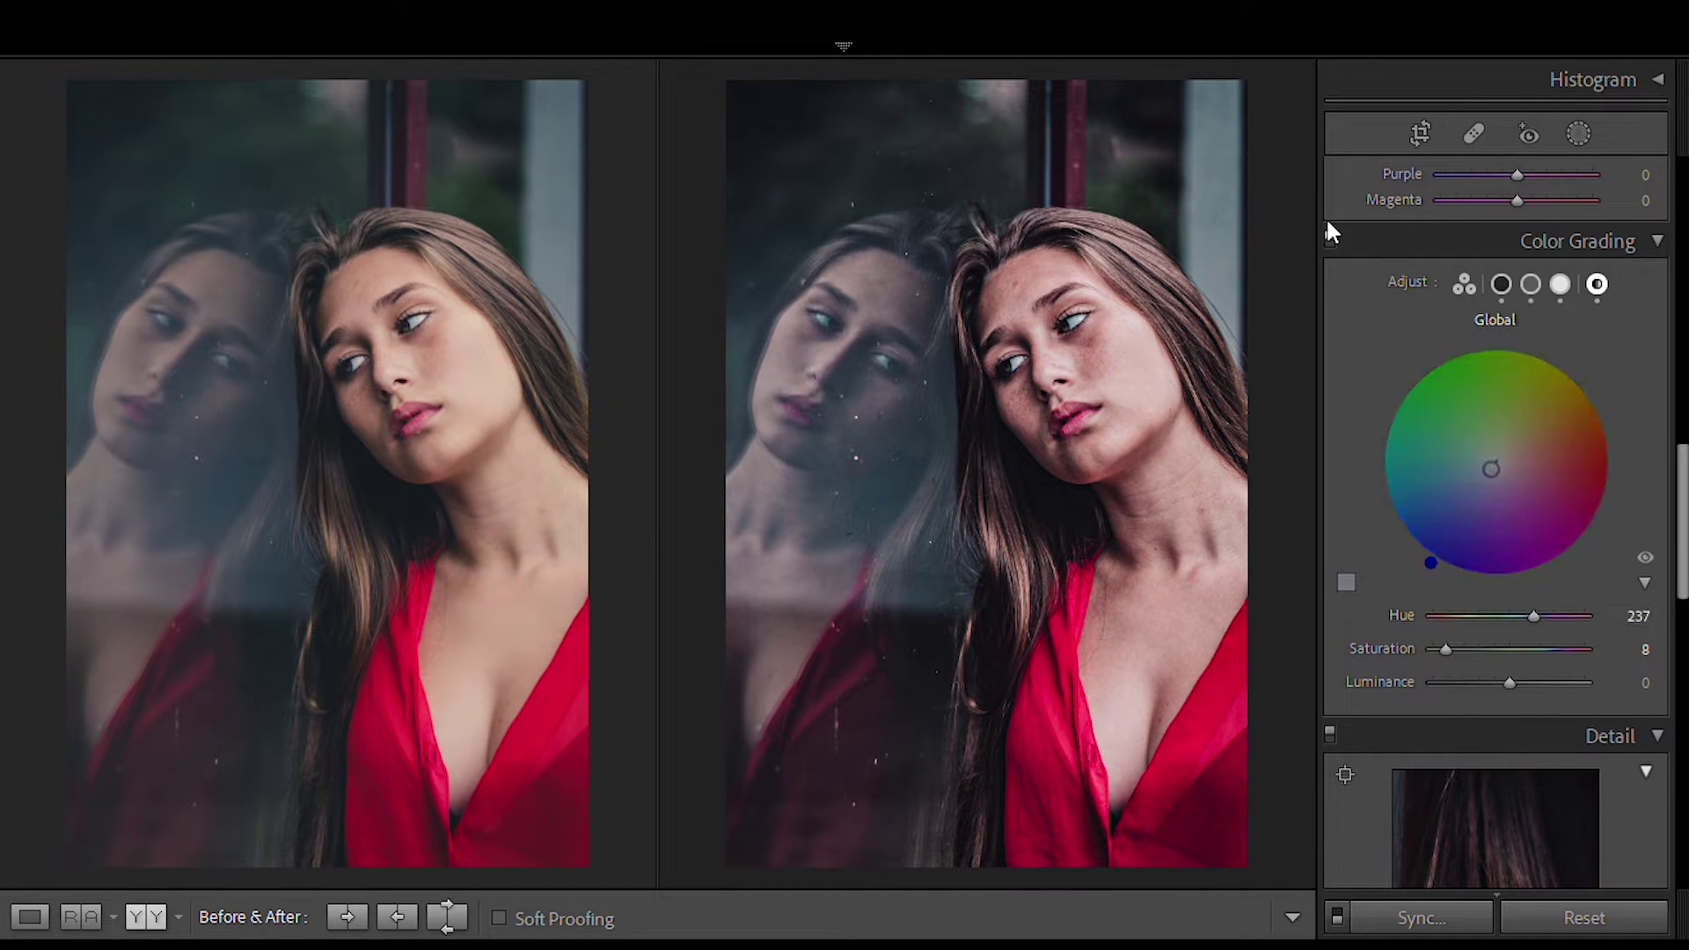
left_click(1559, 284)
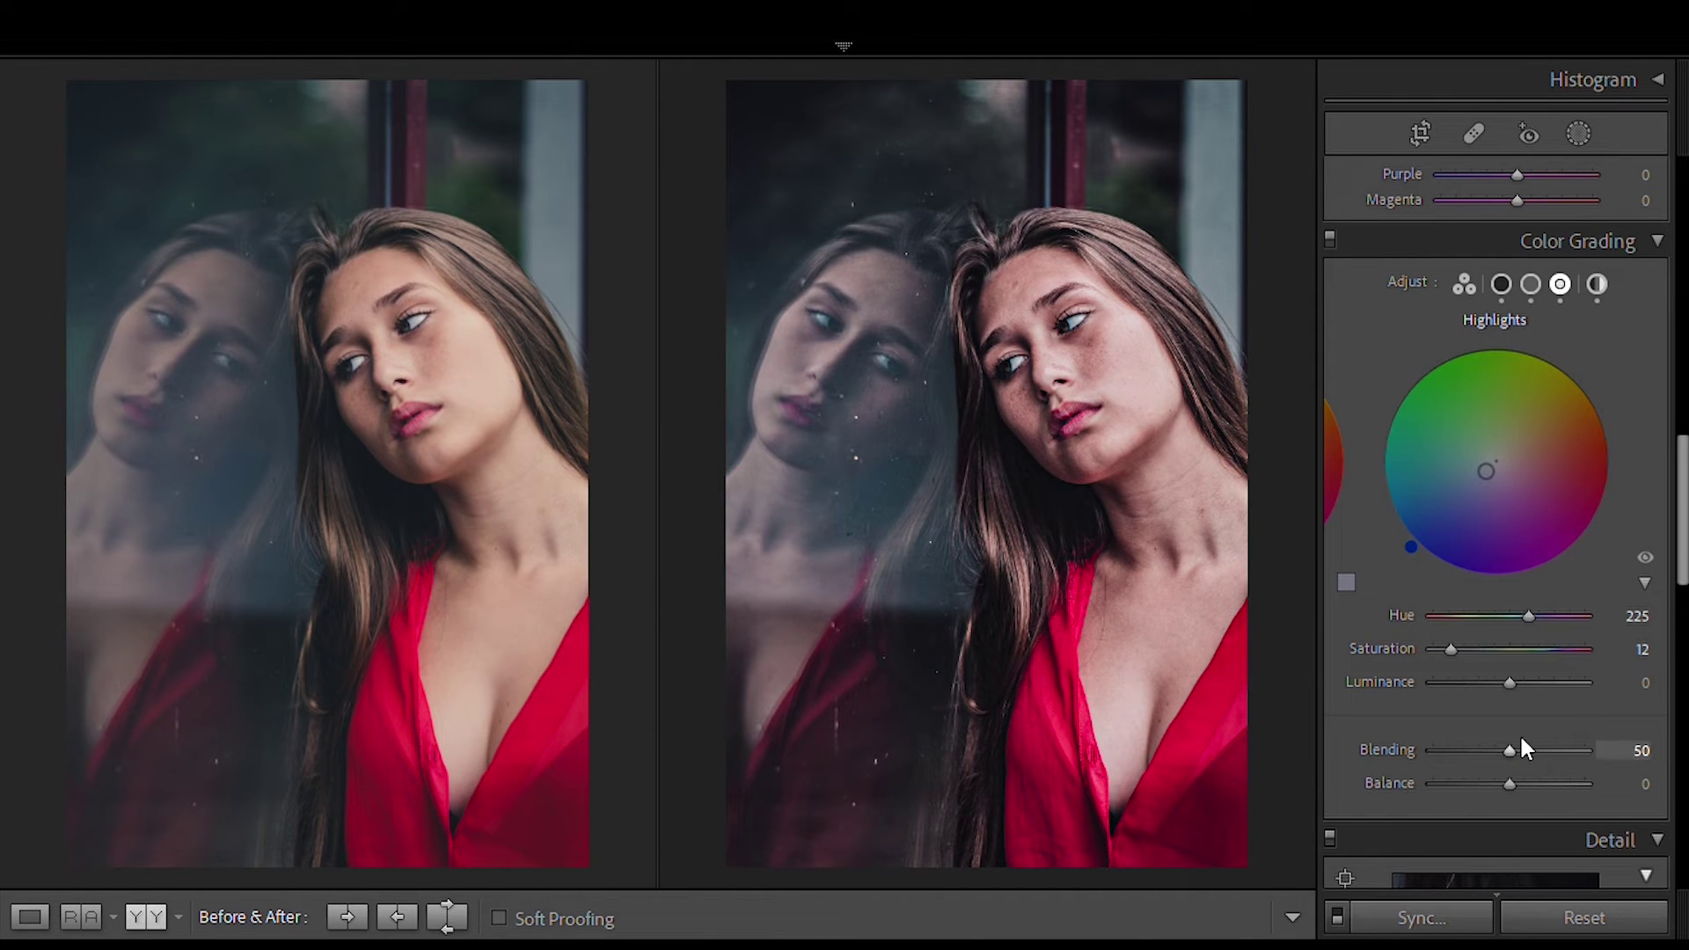
mouse_move(1521, 740)
left_mouse_down()
mouse_move(1569, 730)
mouse_move(1478, 778)
mouse_move(1465, 767)
left_mouse_up()
left_click_drag(1682, 475, 1682, 615)
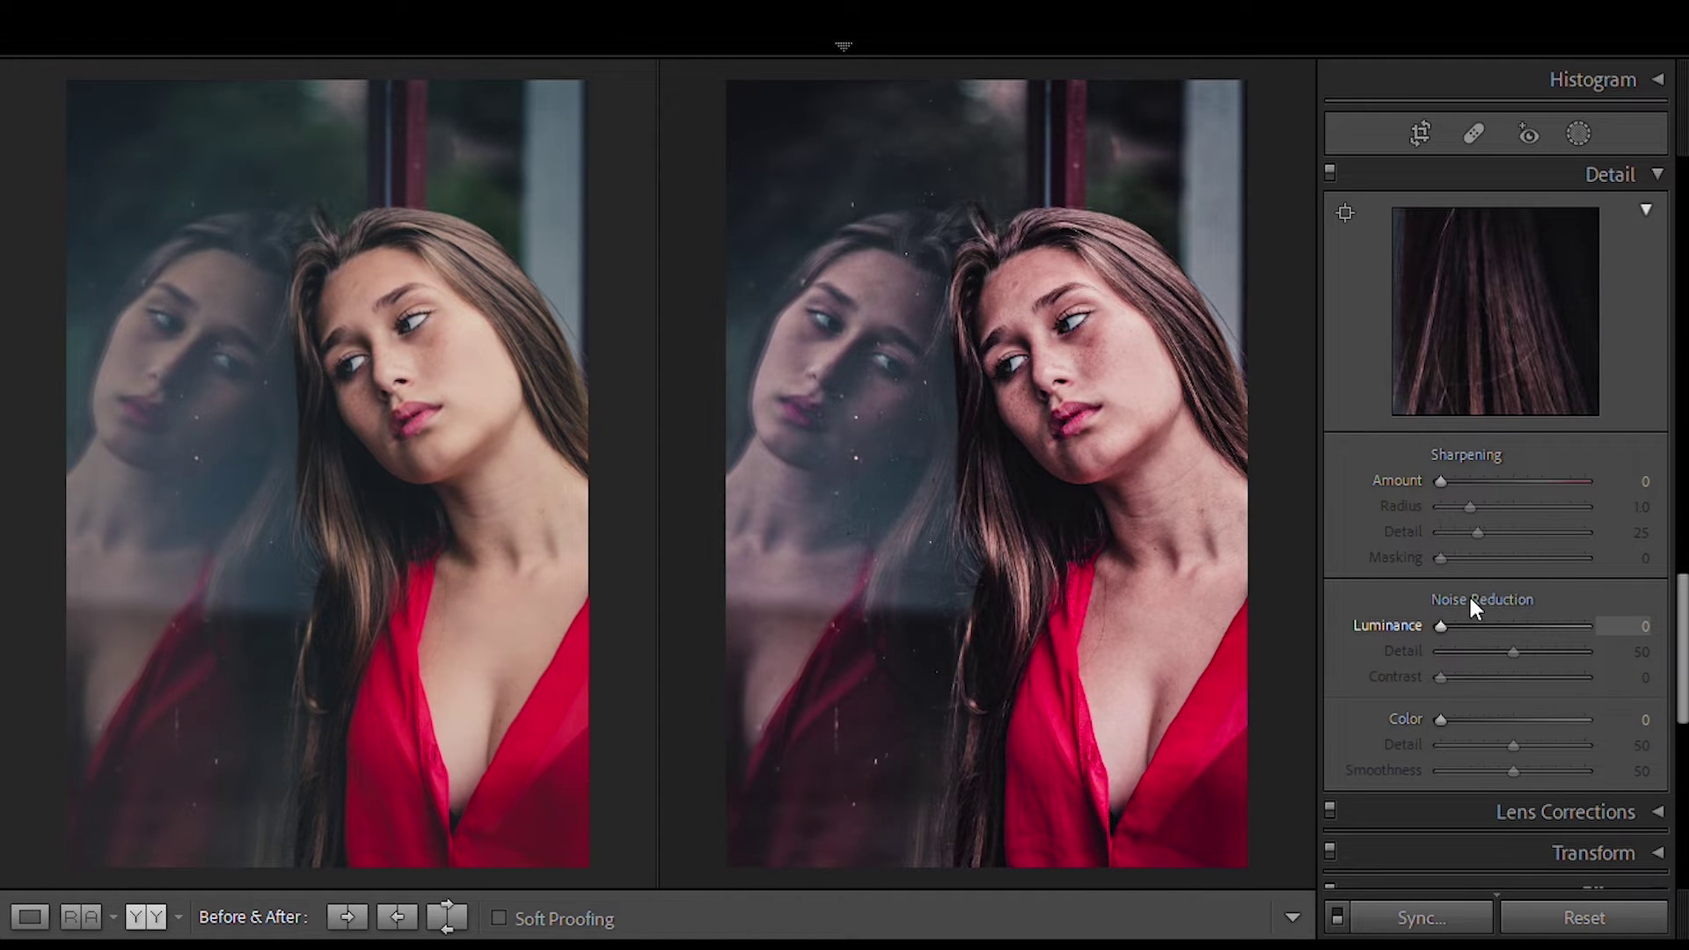
Set noise reduction Luminance 20 and Color 61, checking the face up close.
left_click(1470, 625)
left_click_drag(1501, 719, 1530, 719)
left_click(1173, 378)
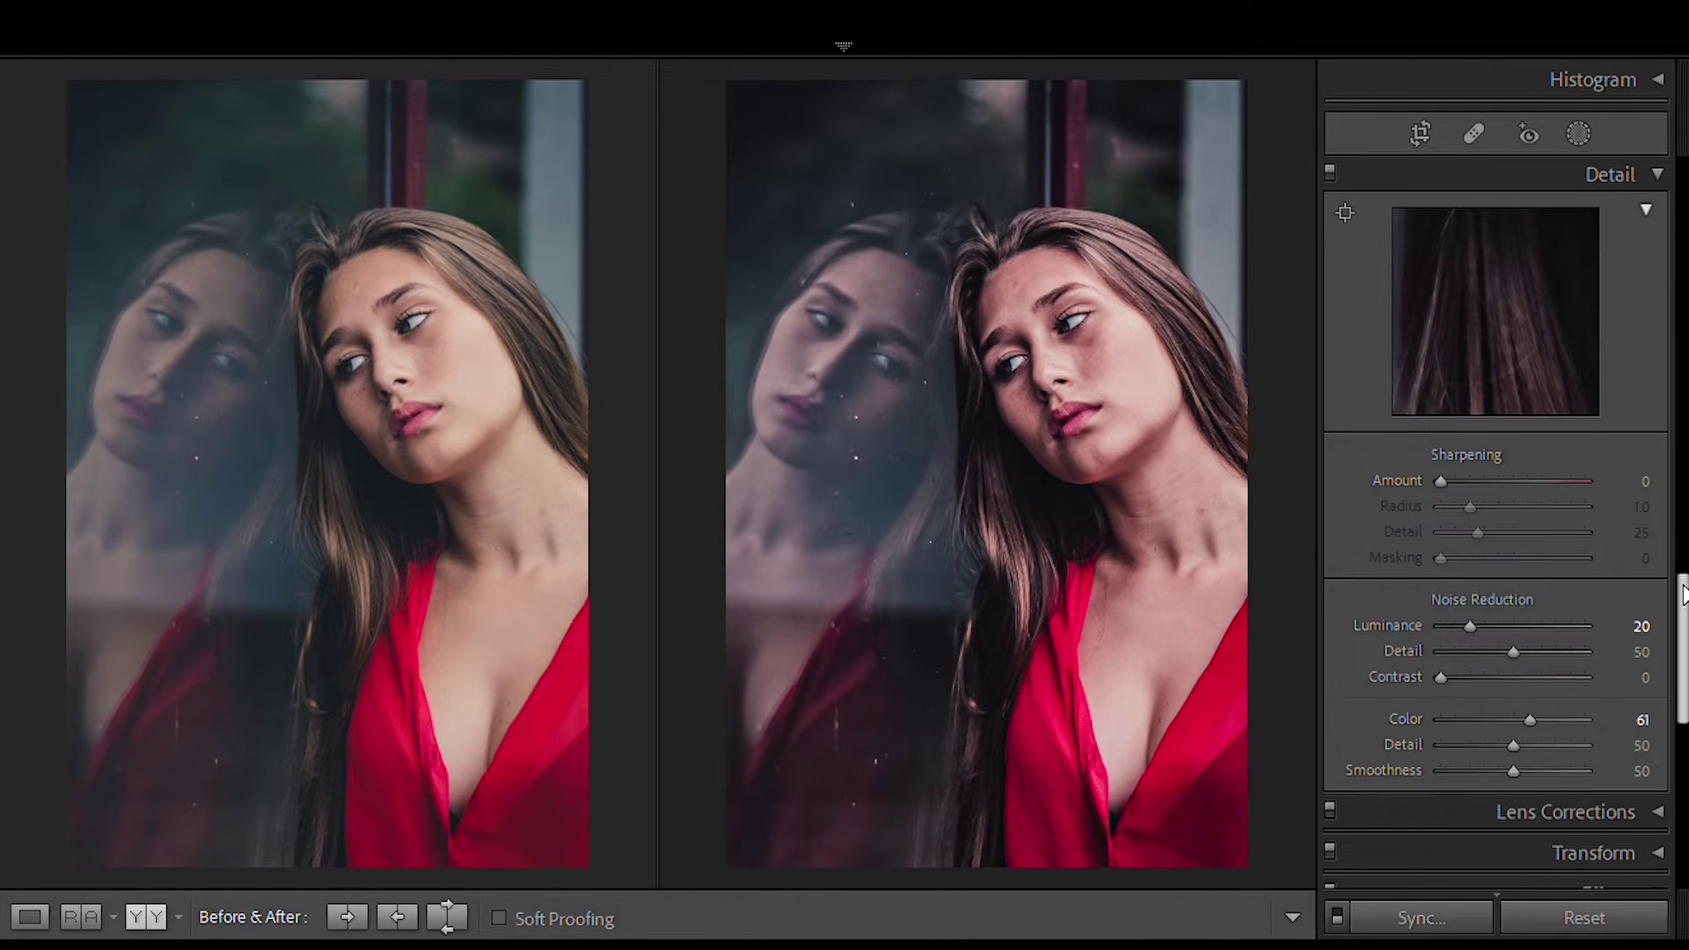
scroll(1495, 528, "down", 1)
scroll(1496, 528, "down", 4)
left_click_drag(1513, 551, 1506, 551)
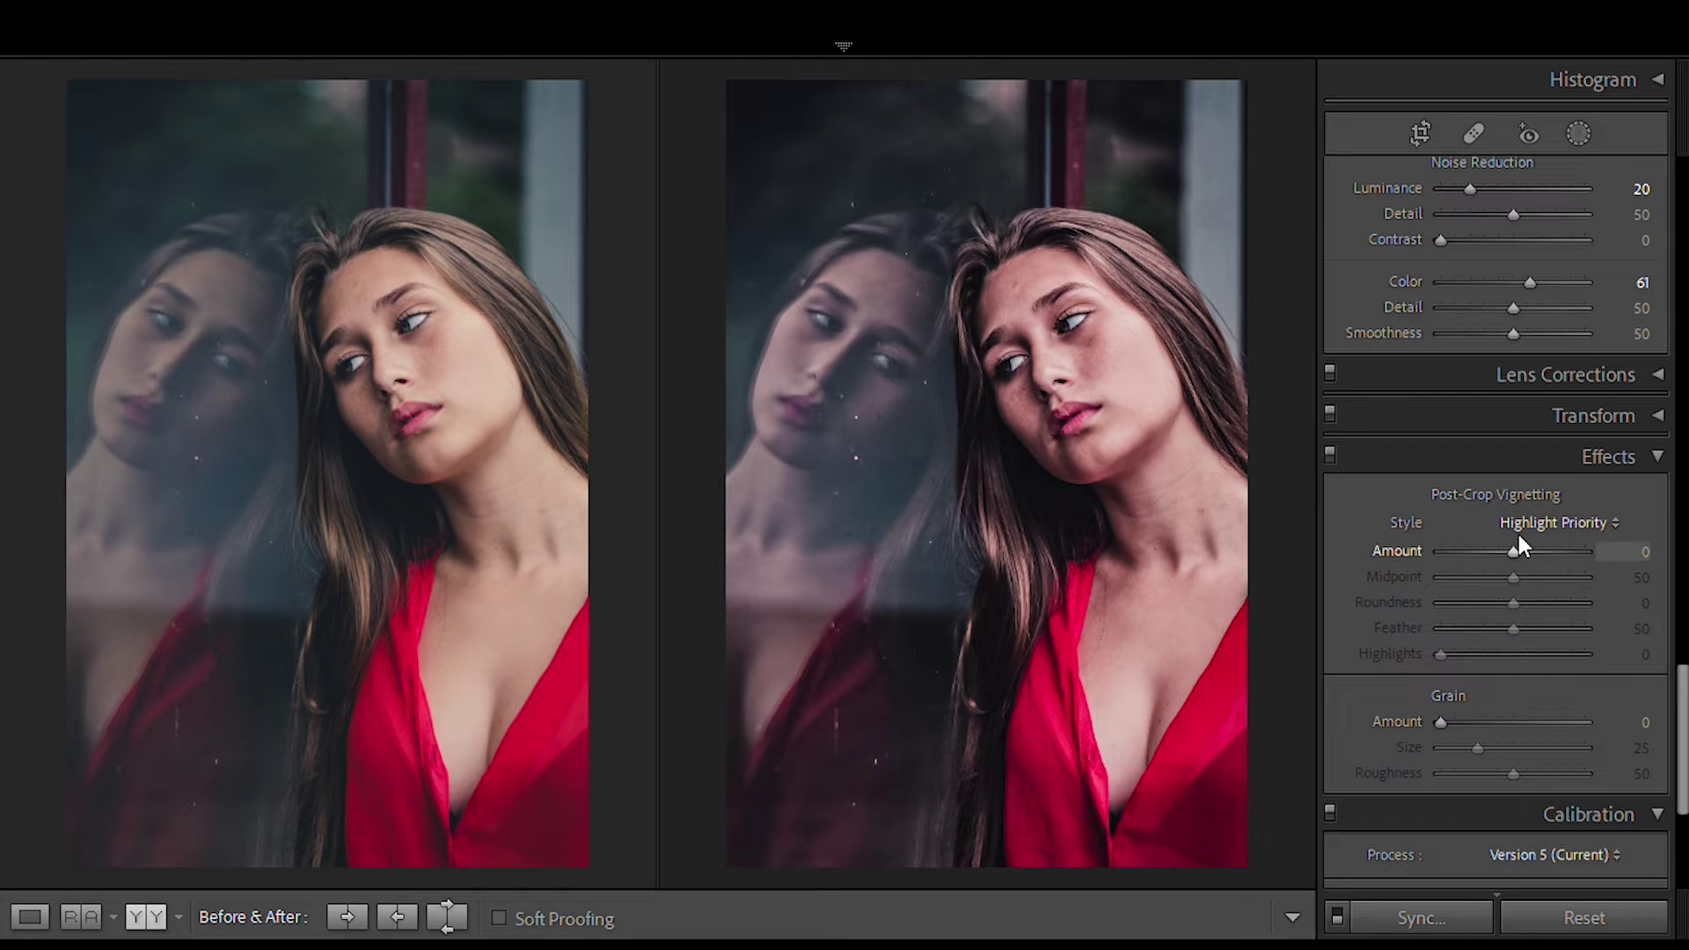
Soften the vignette (Amount -11, Roundness +72, Feather 88, Highlights 91) and add grain 19.
mouse_move(1513, 576)
left_mouse_down()
mouse_move(1440, 576)
mouse_move(1566, 603)
mouse_move(1573, 629)
left_mouse_up()
left_click(1573, 654)
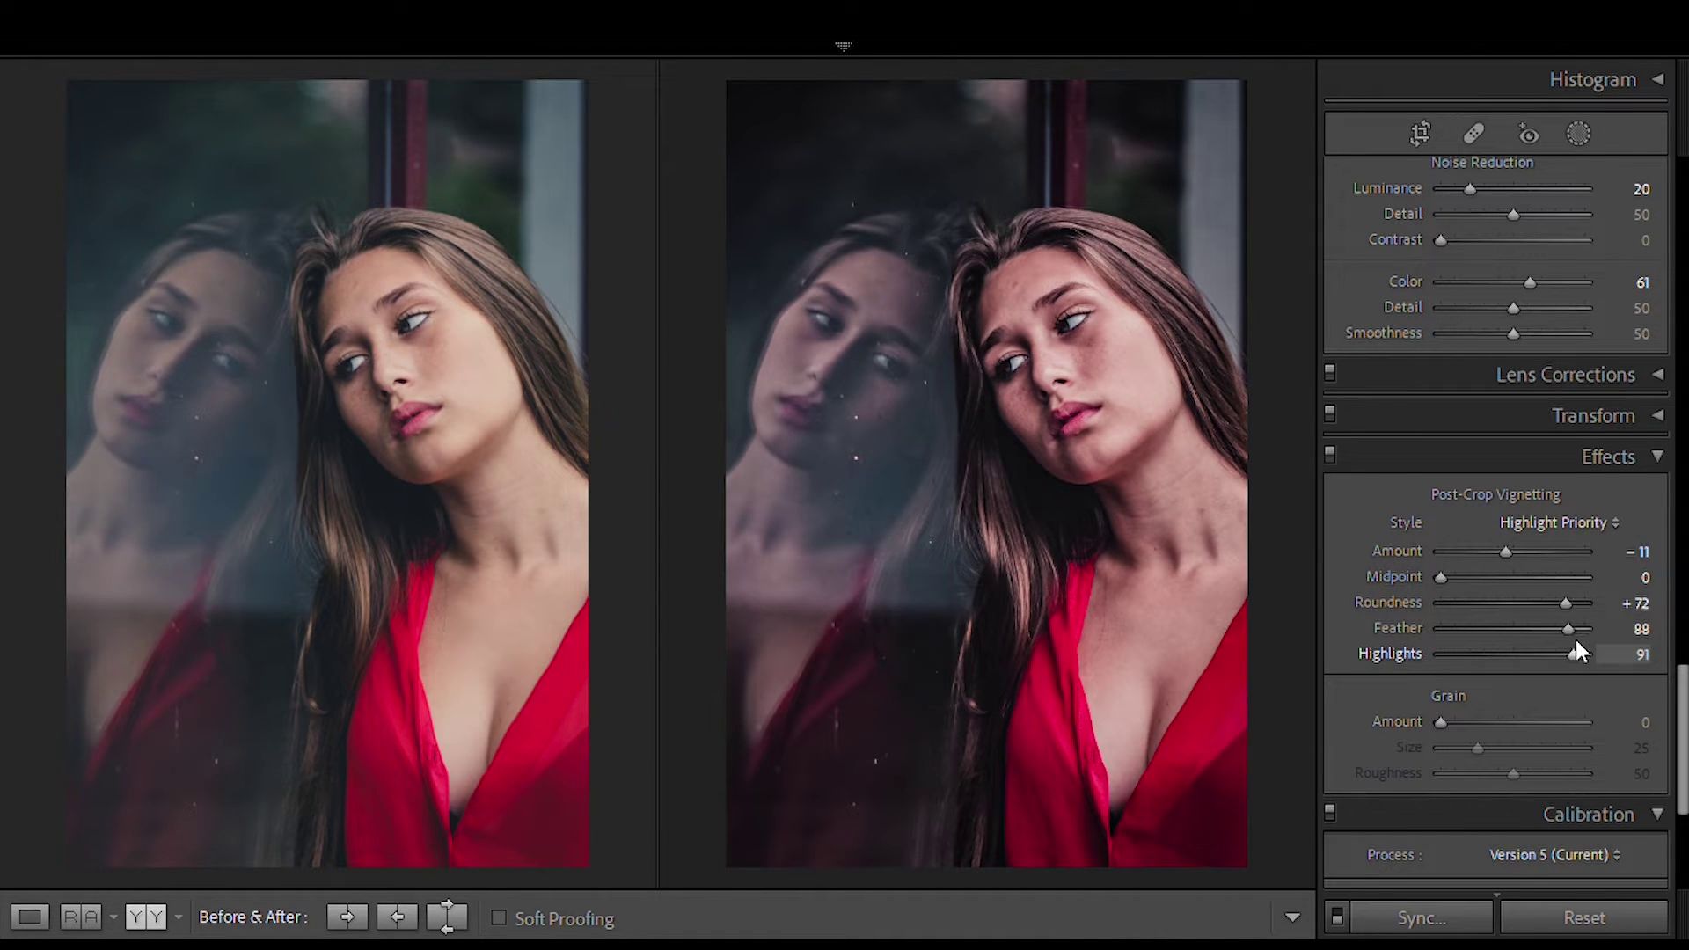
left_click(1459, 721)
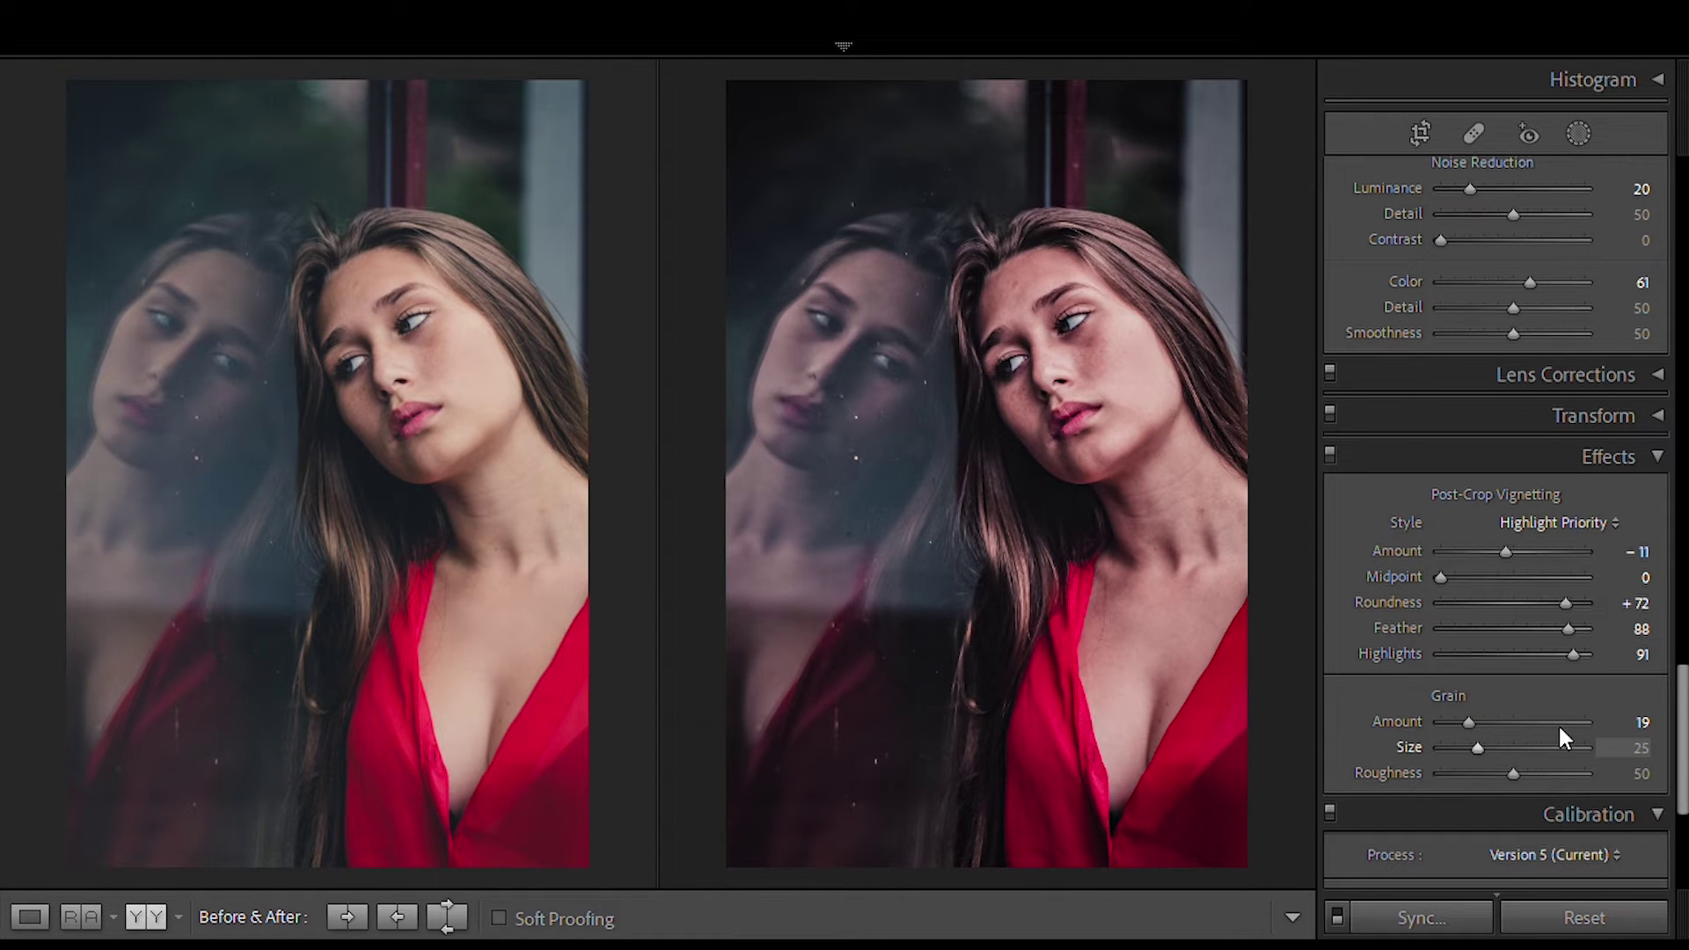
left_click(1089, 350)
Set grain Size 62 and Roughness 67, judging it zoomed in on the face.
left_click_drag(1479, 743, 1581, 720)
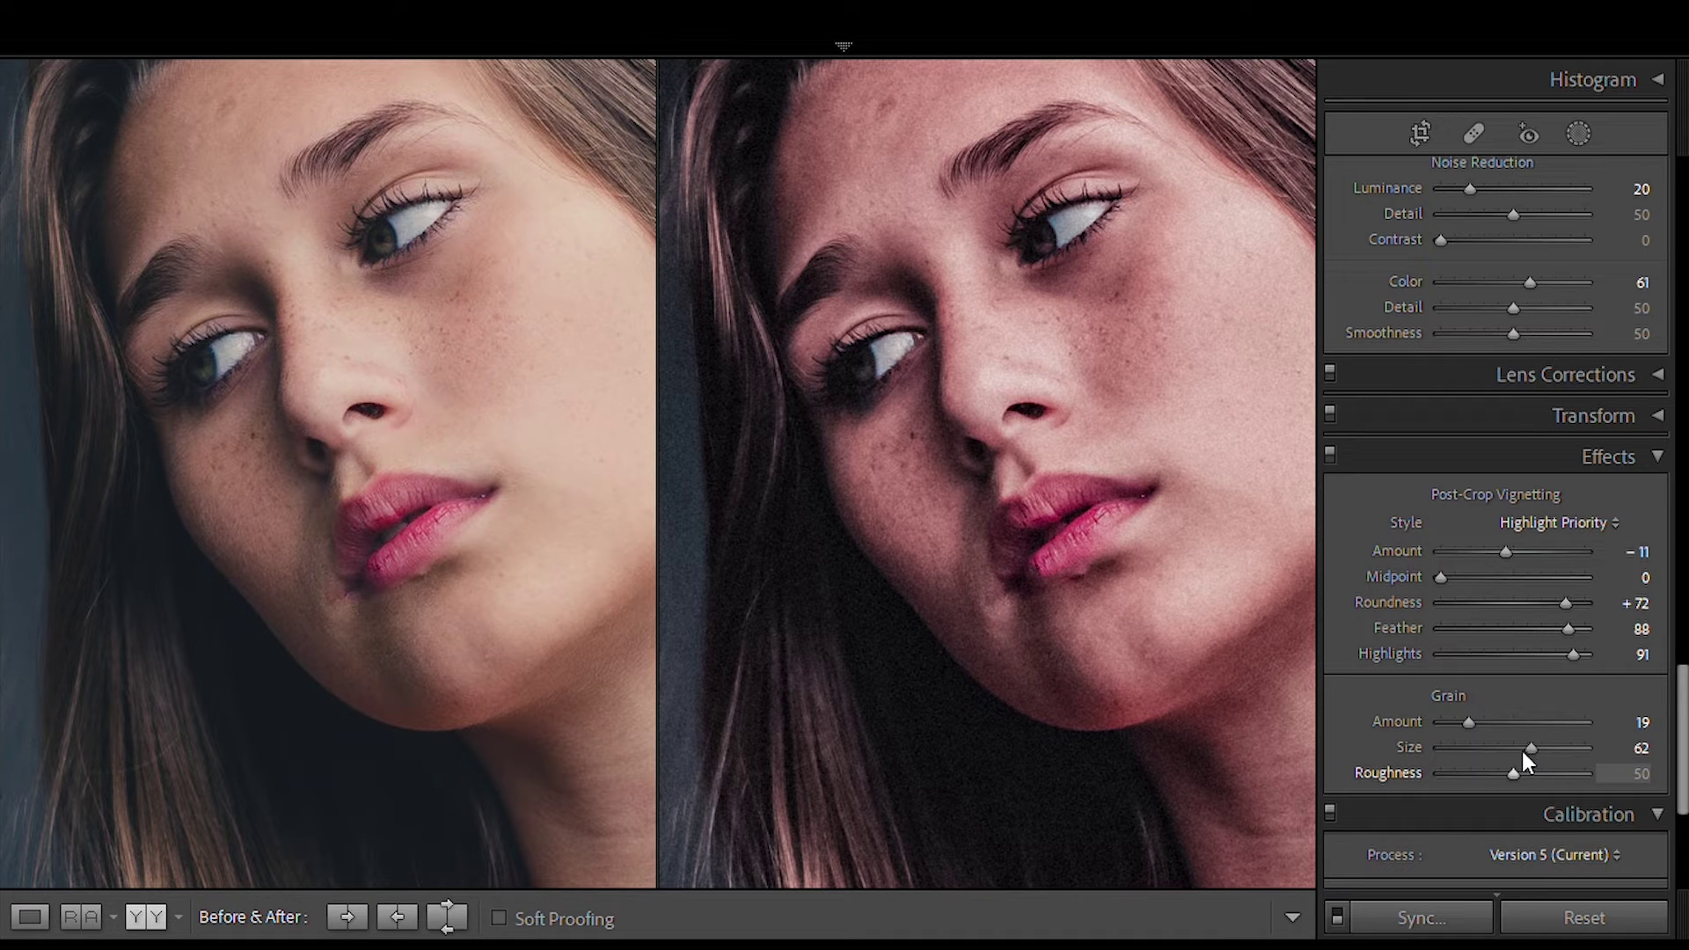
mouse_move(1513, 771)
left_mouse_down()
mouse_move(1560, 760)
mouse_move(1538, 763)
left_mouse_up()
left_click(1188, 445)
left_click(1143, 506)
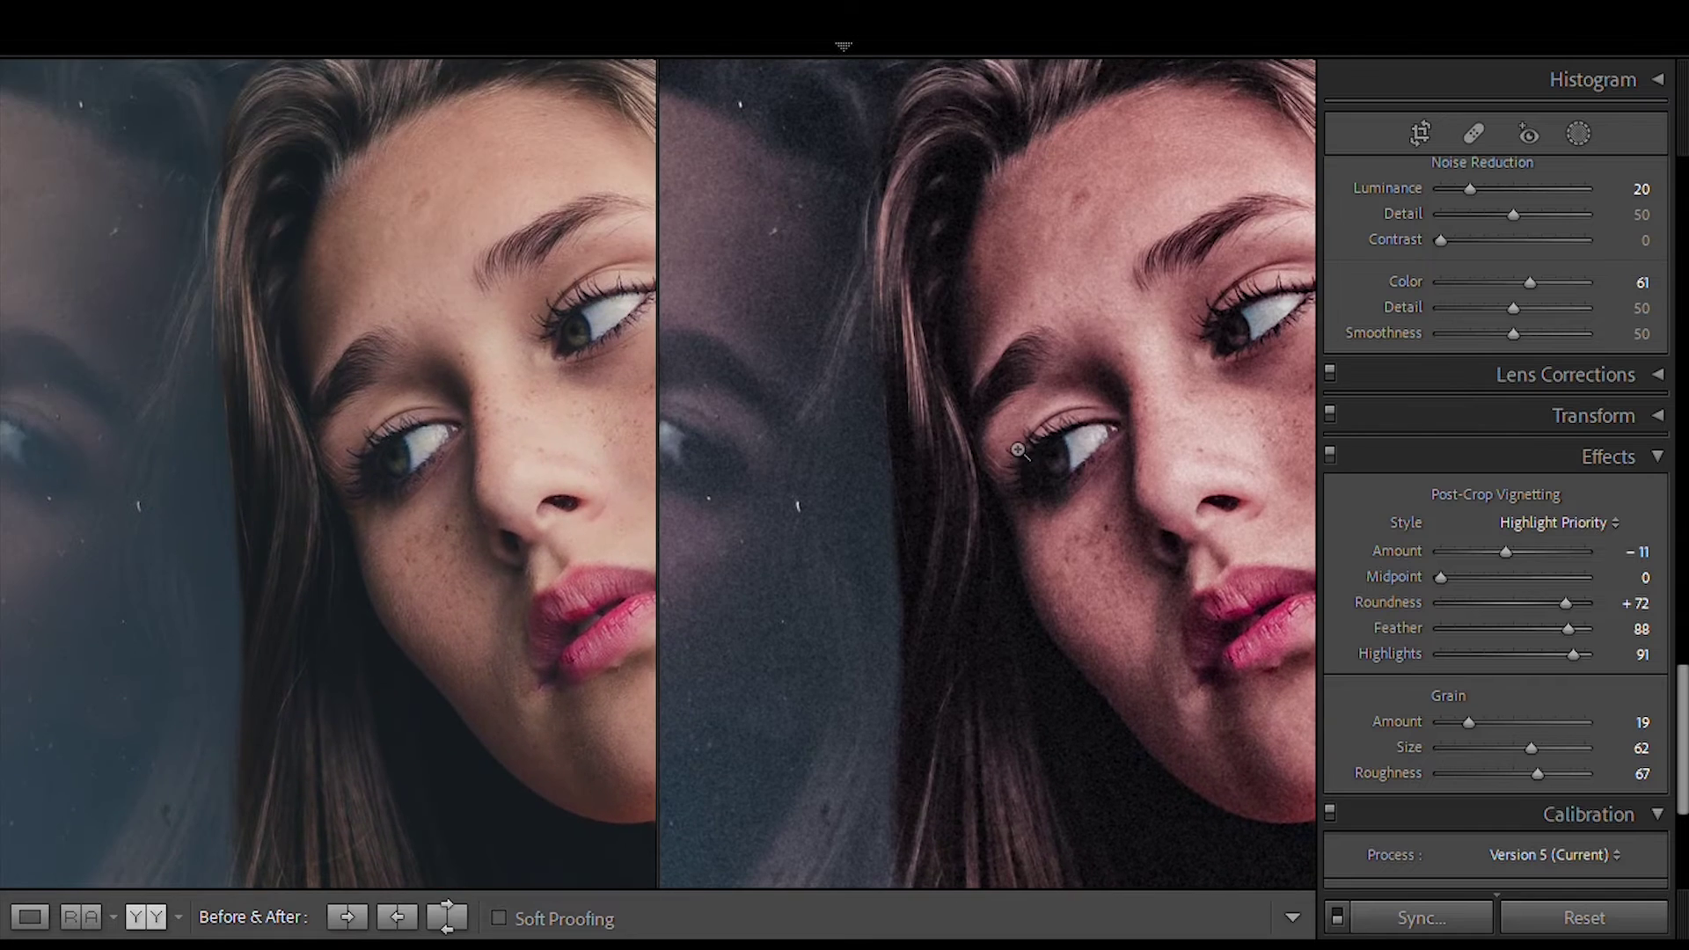
left_click(1017, 450)
scroll(1610, 668, "down", 5)
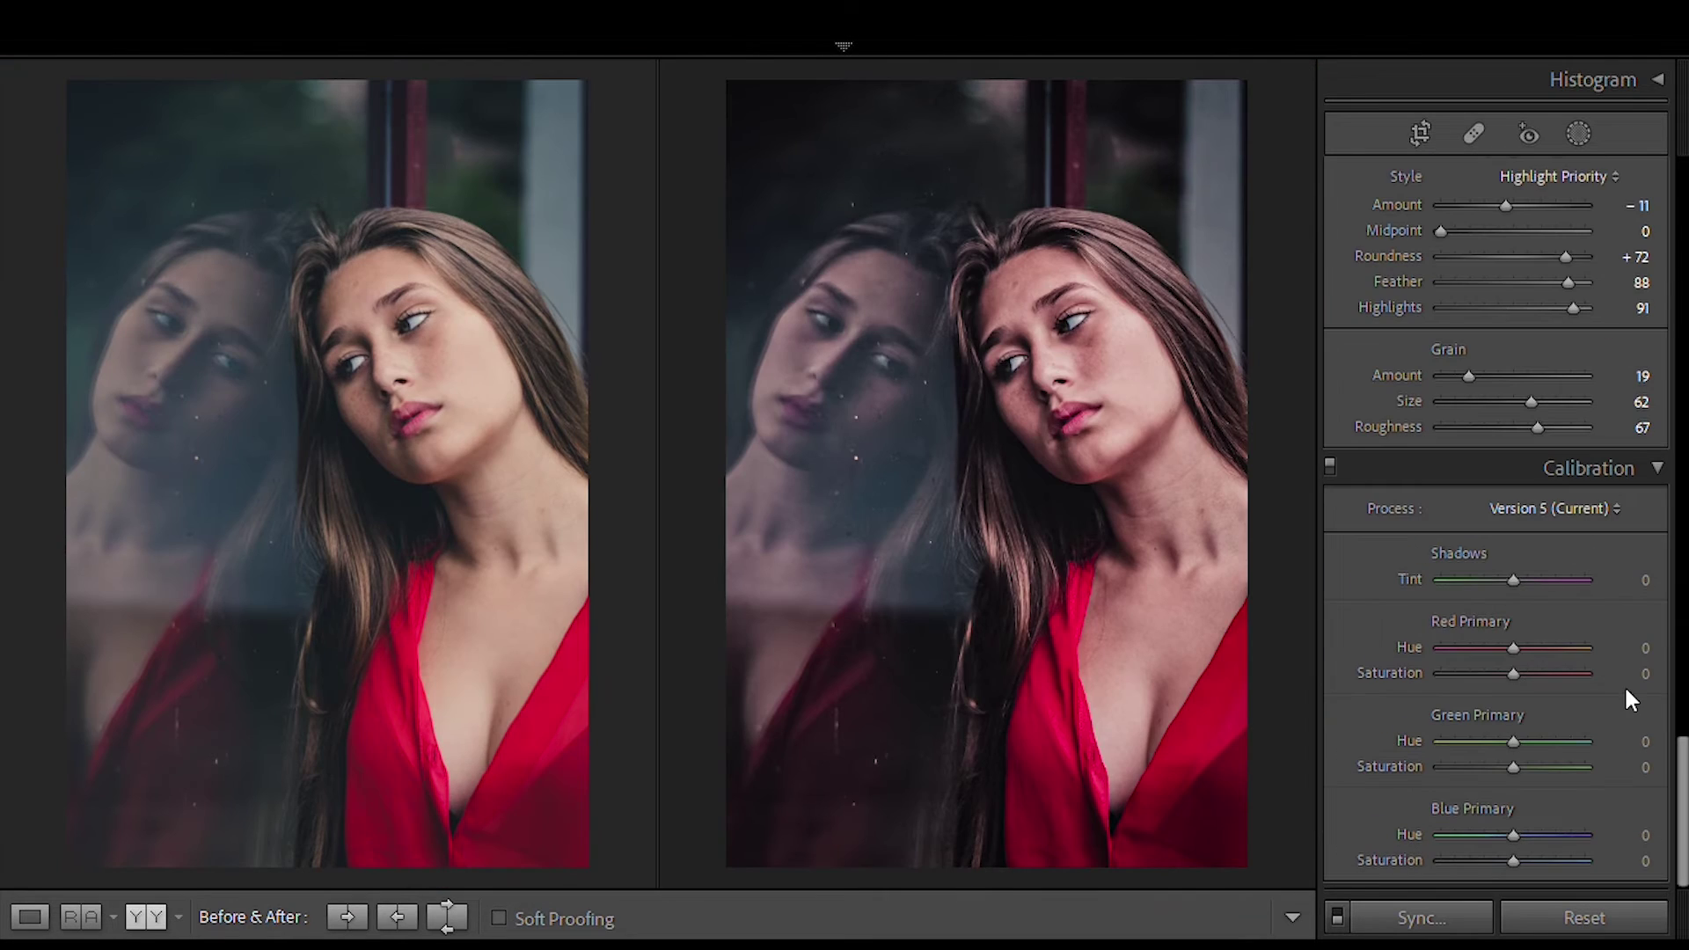
In Calibration, set Red Primary Hue +19, Sat -11; Green Hue -51, Sat +25; Blue Sat +25.
left_click_drag(1520, 662, 1507, 662)
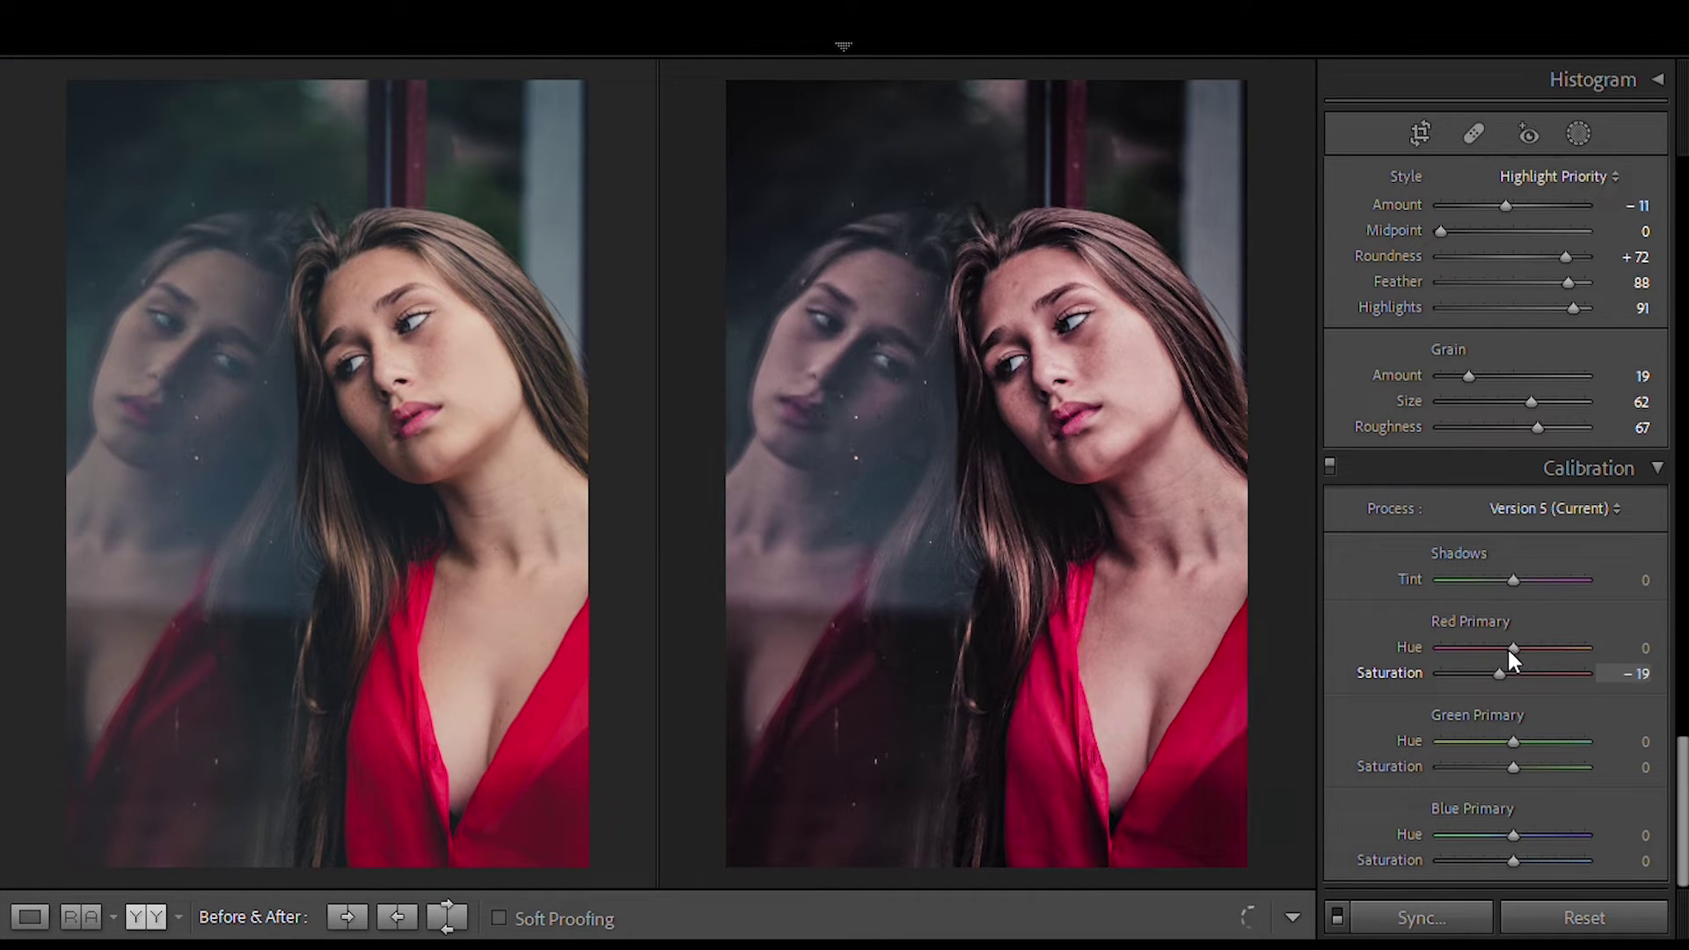
left_click_drag(1513, 647, 1532, 628)
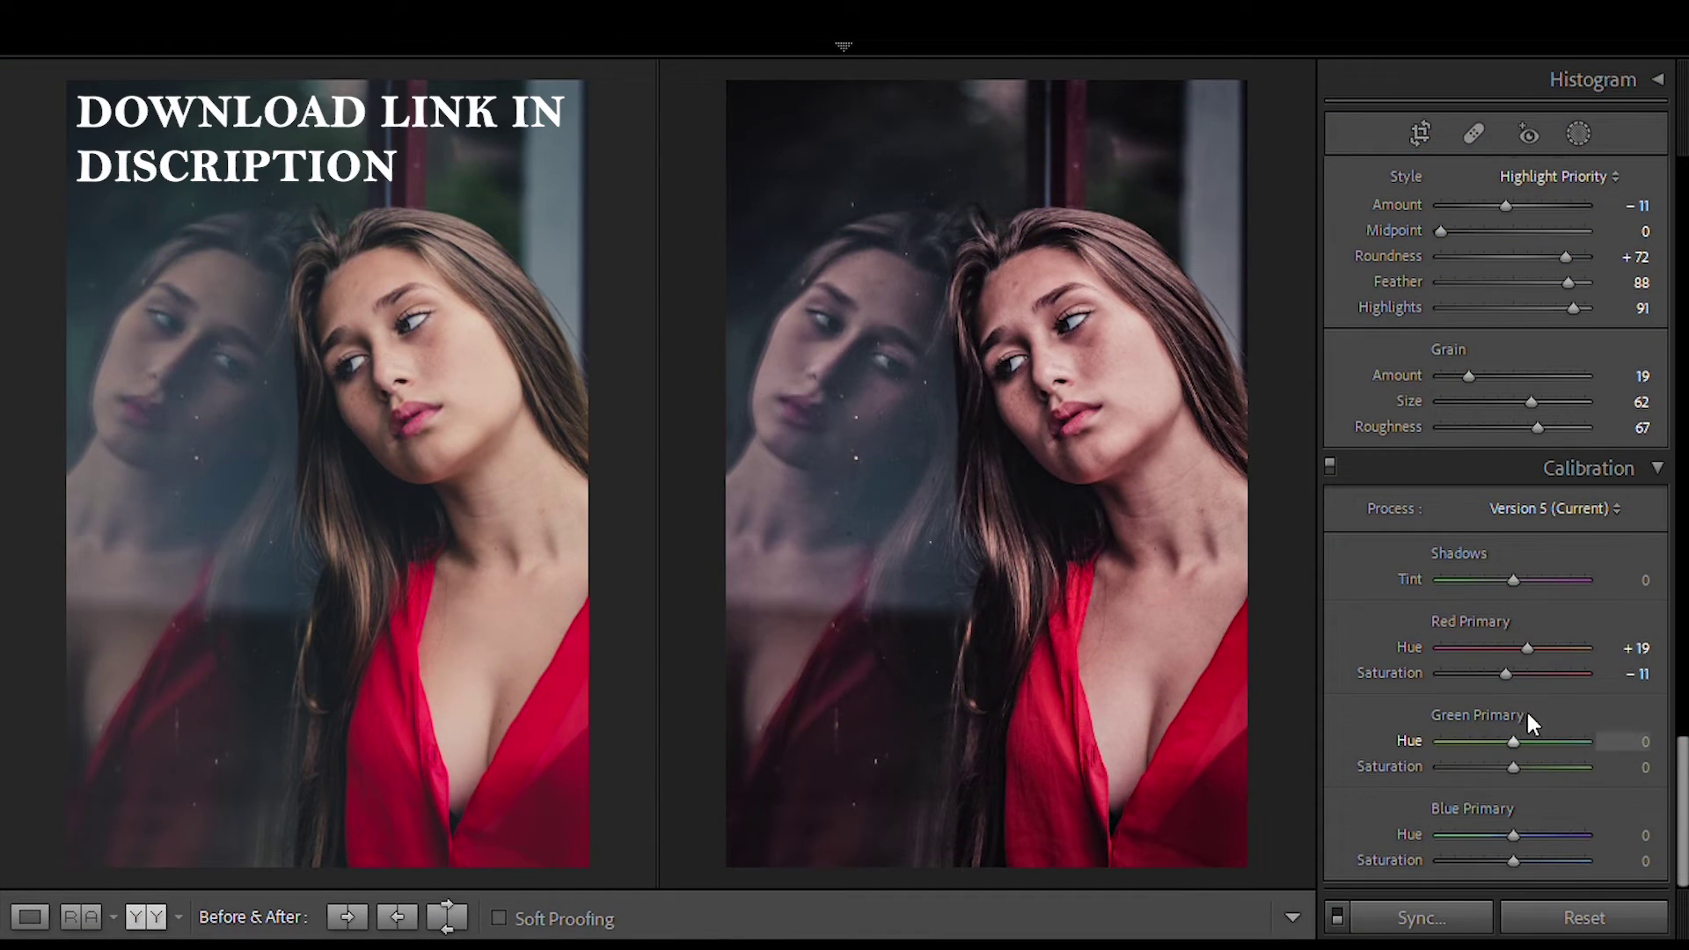
mouse_move(1506, 709)
left_mouse_down()
mouse_move(1468, 710)
mouse_move(1527, 736)
left_mouse_up()
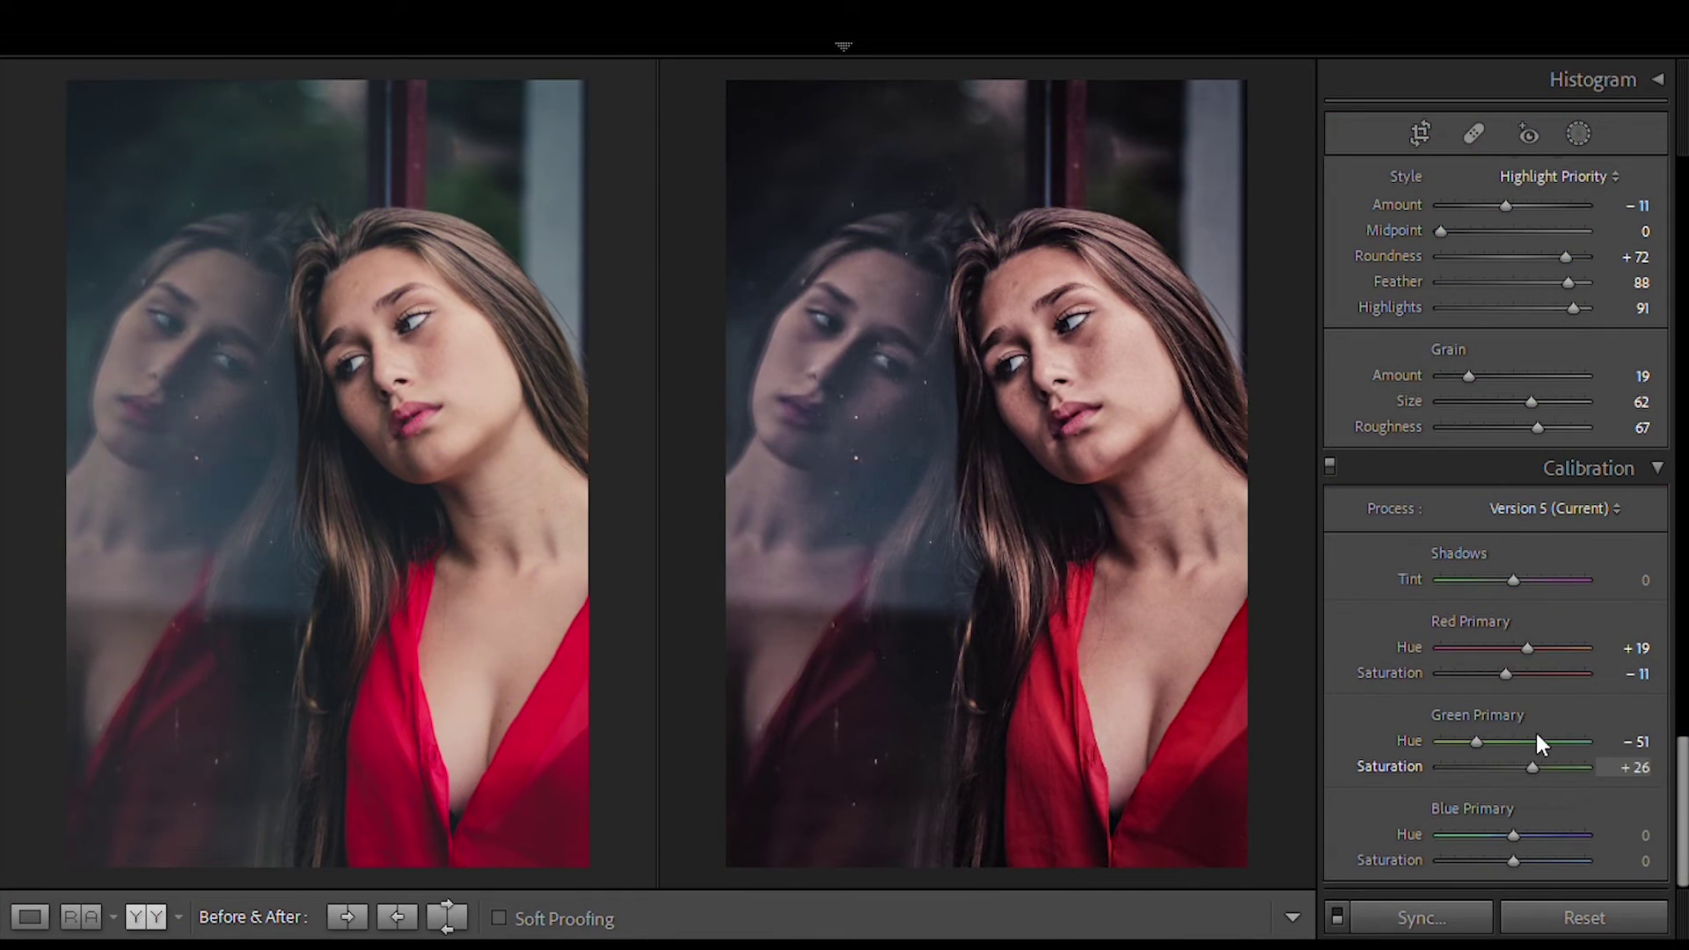
left_click_drag(1527, 729, 1538, 725)
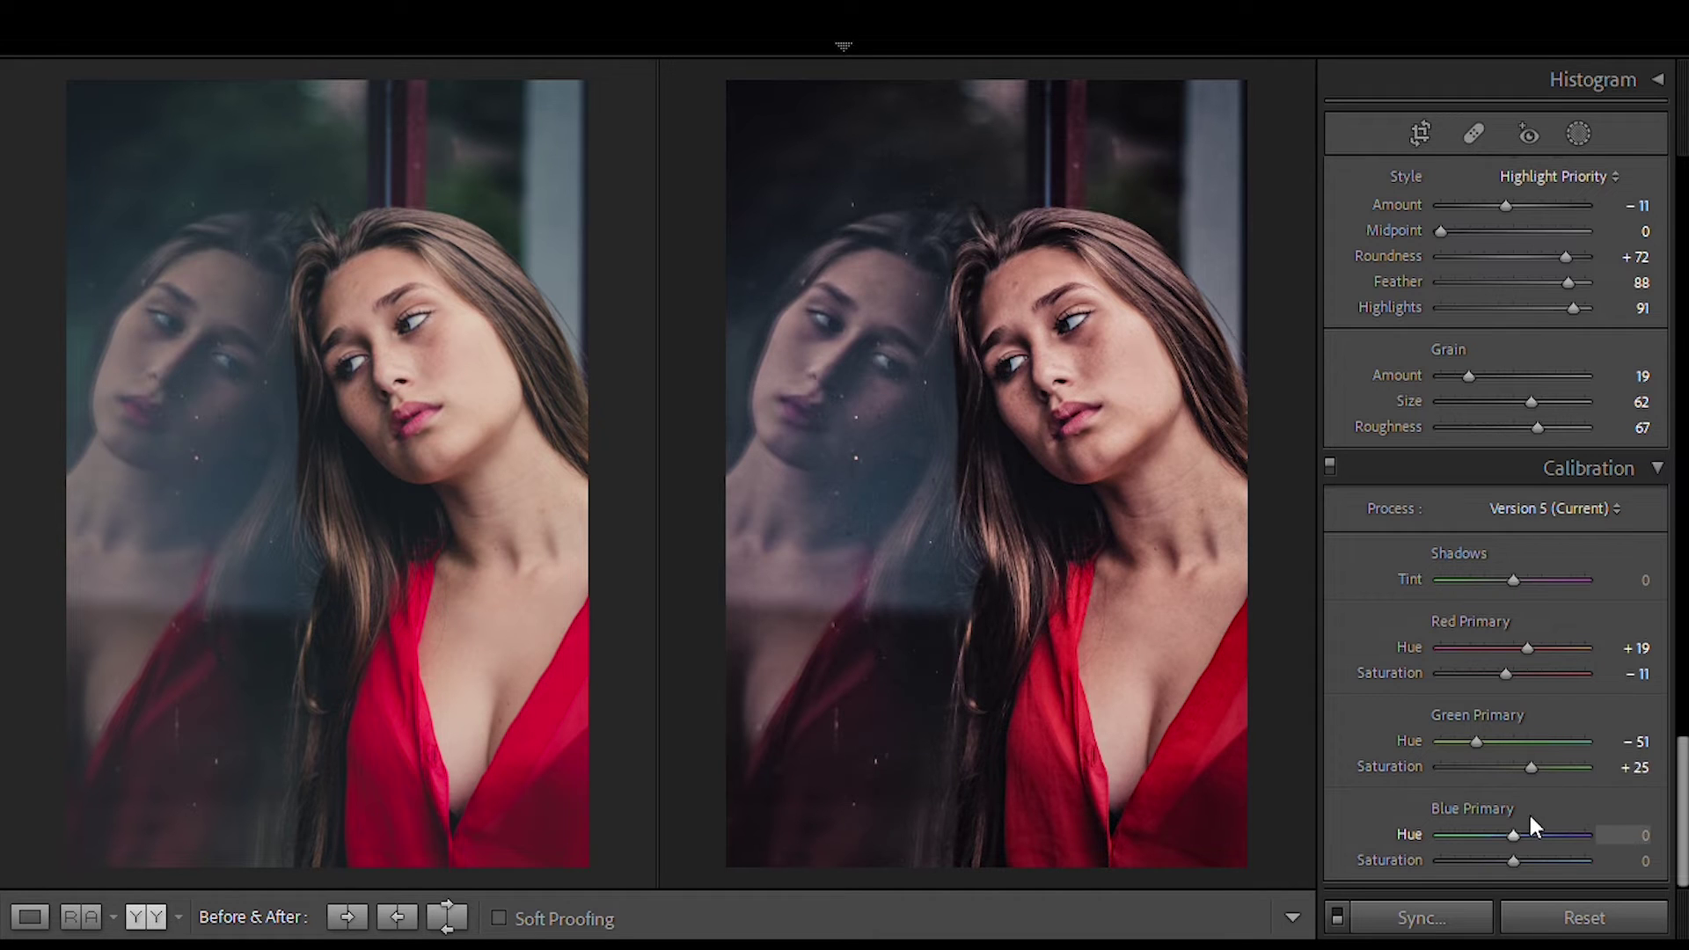
left_click_drag(1525, 827, 1539, 830)
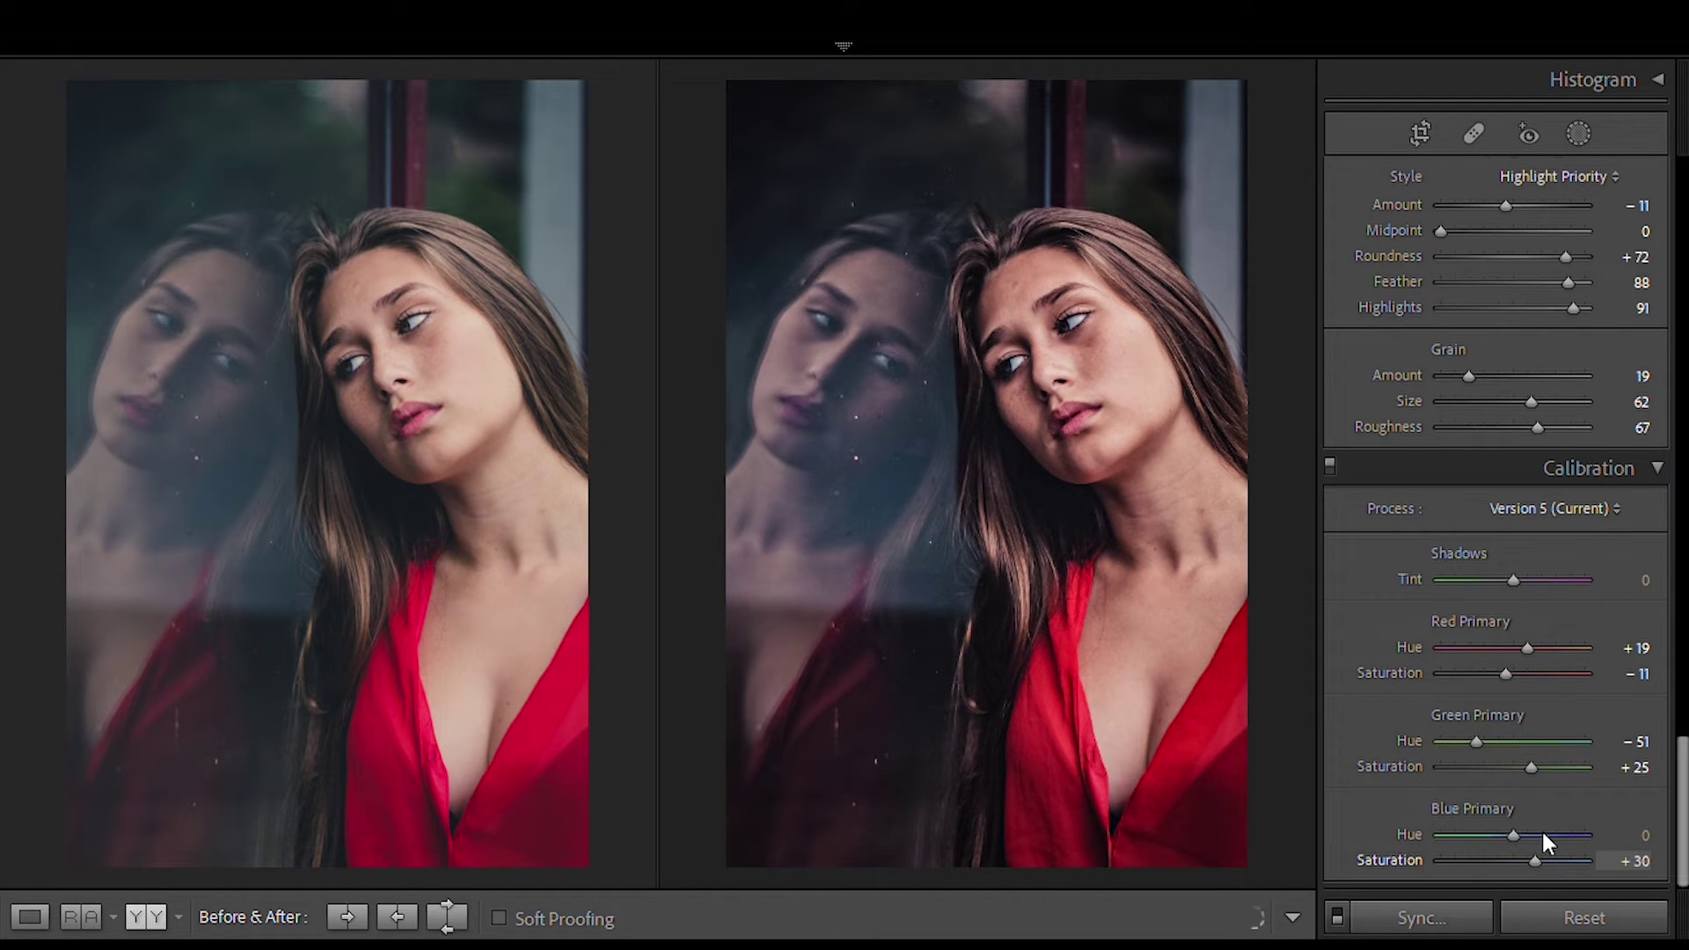
left_click_drag(1538, 828, 1536, 818)
left_click_drag(1681, 801, 1665, 299)
On the RGB curve, undo a too-dark black-point drag and set black output to 17.
left_click(1477, 262)
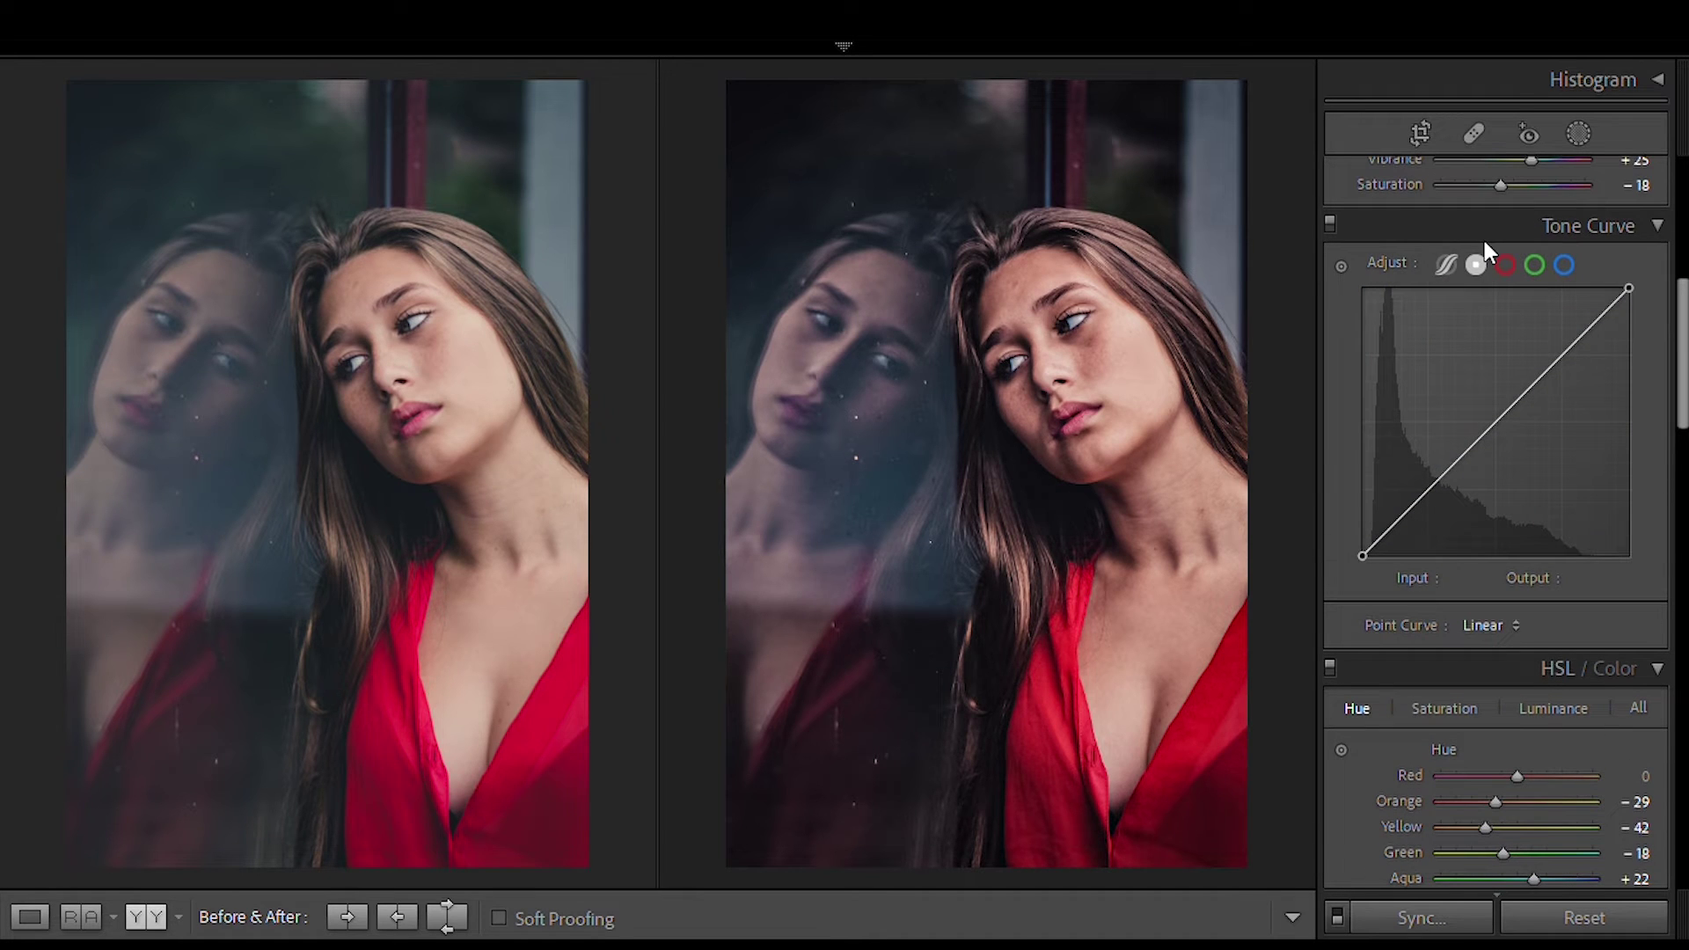
mouse_move(1363, 555)
left_mouse_down()
mouse_move(1460, 548)
mouse_move(1369, 515)
mouse_move(1460, 539)
left_mouse_up()
key("ctrl+z")
key("ctrl+z")
double_click(1361, 537)
left_click(1487, 563)
left_click(1590, 577)
type("17")
key("Return")
Add a lower RGB curve point at input 69, output 65.
left_click(1436, 469)
left_click(1481, 572)
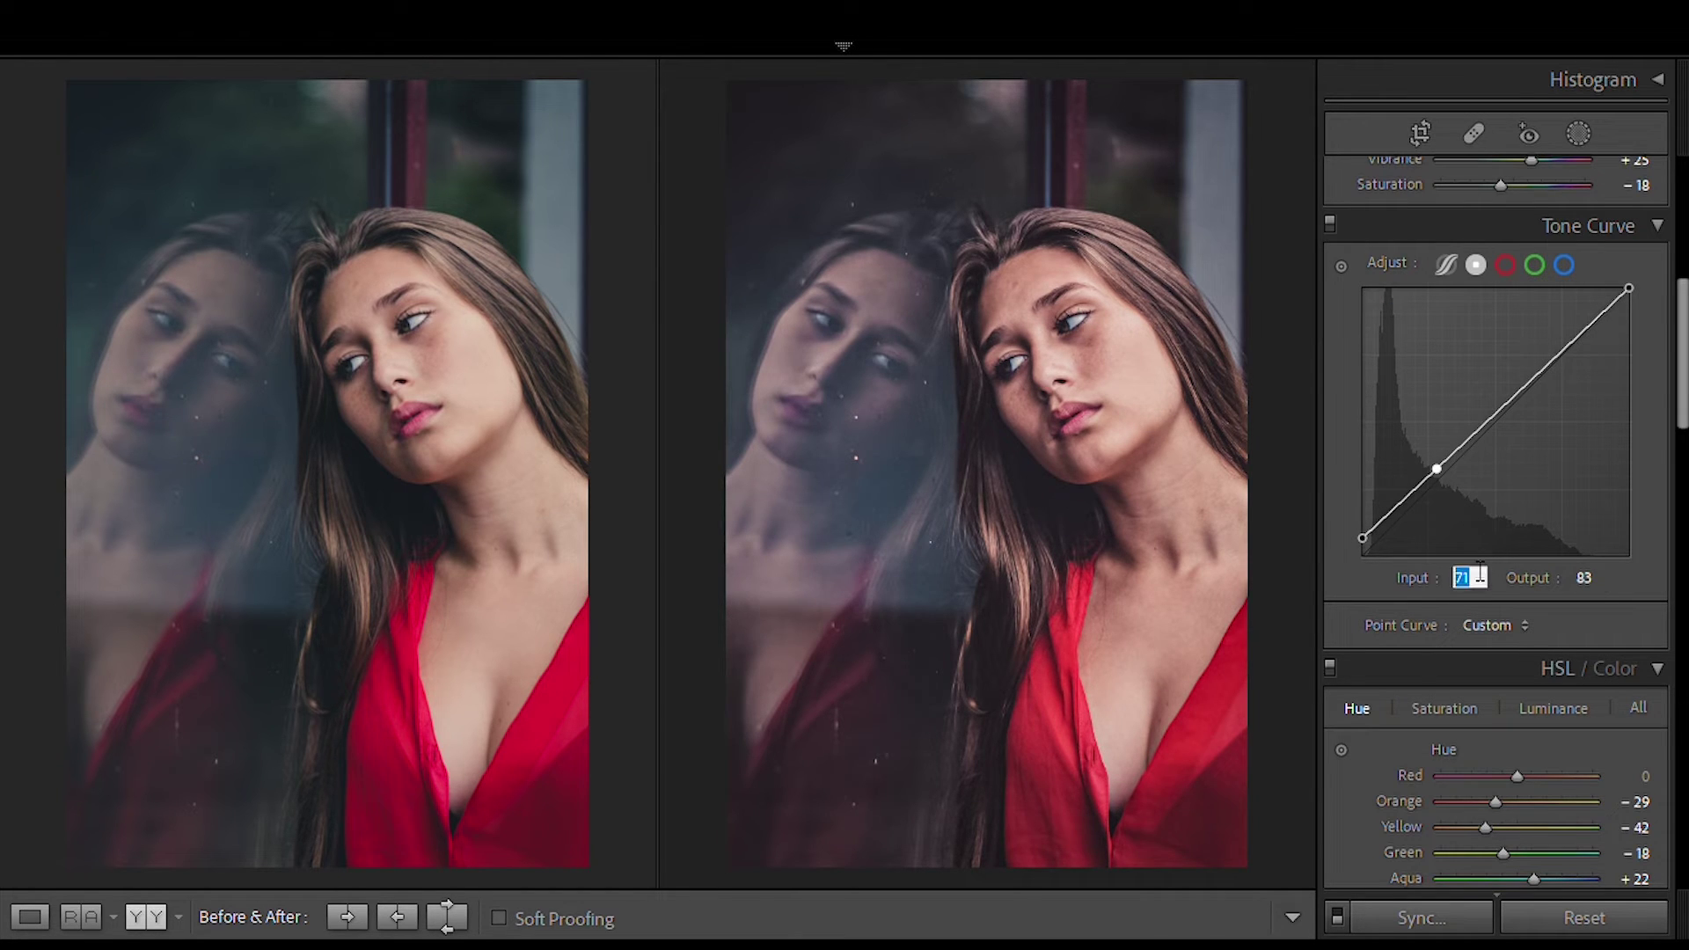
type("69")
key("Tab")
type("65")
key("Return")
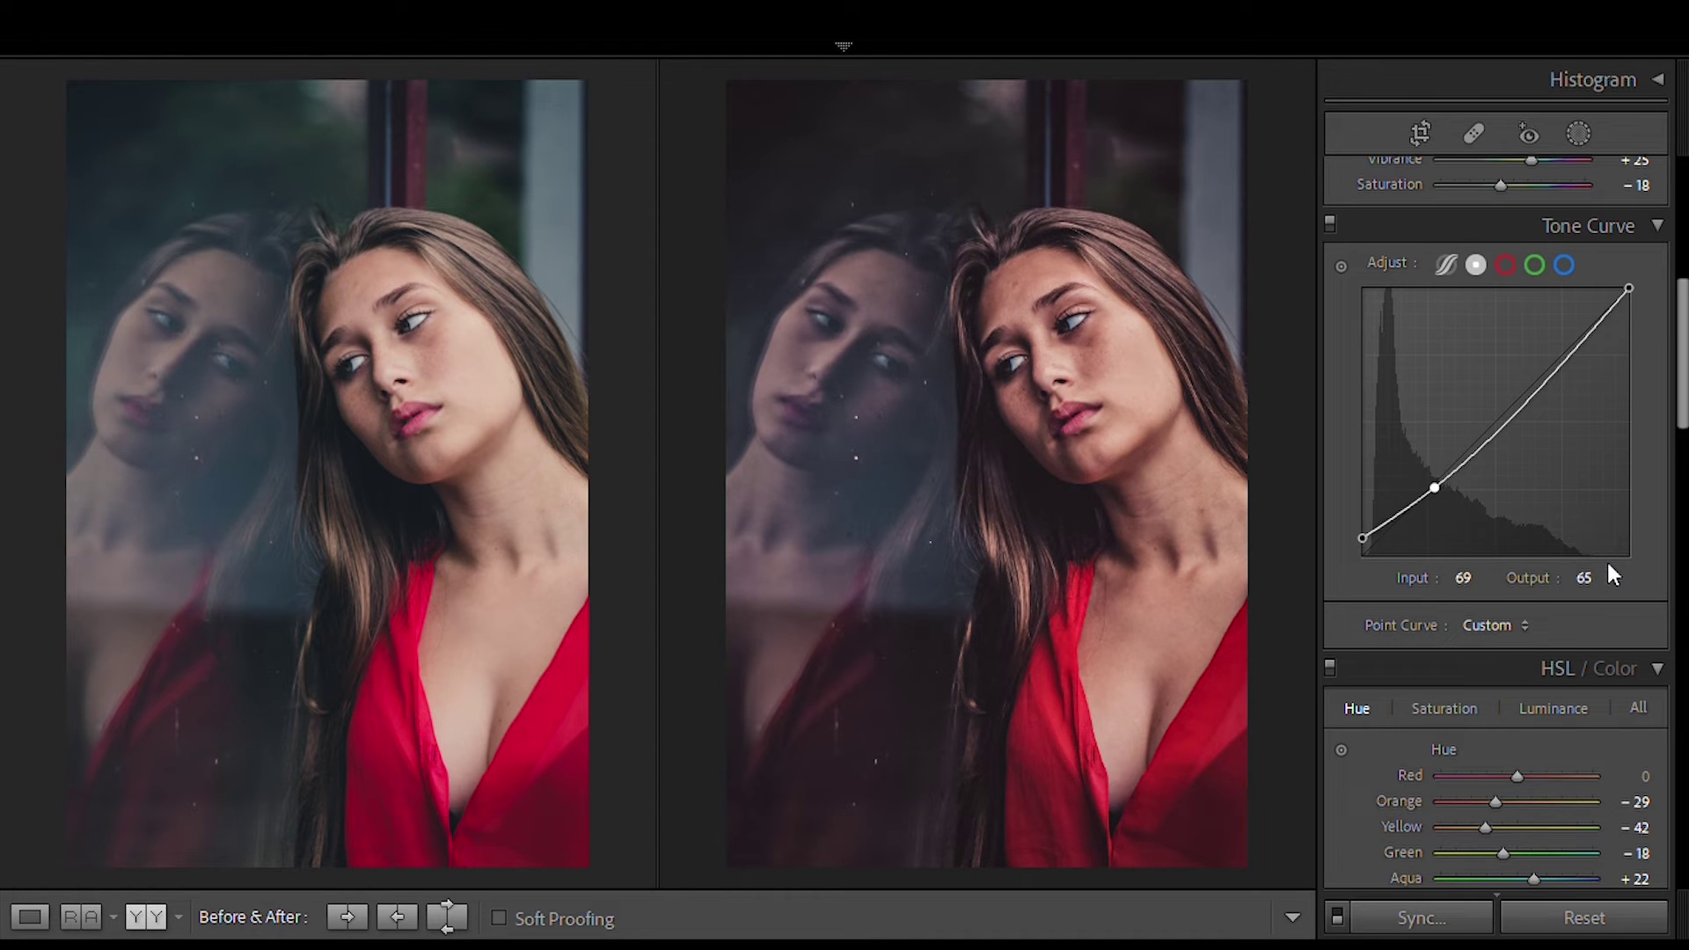
Add a midtone RGB curve point at 125/125.
left_click(1526, 387)
left_click(1486, 572)
type("125")
key("Tab")
type("125")
key("Return")
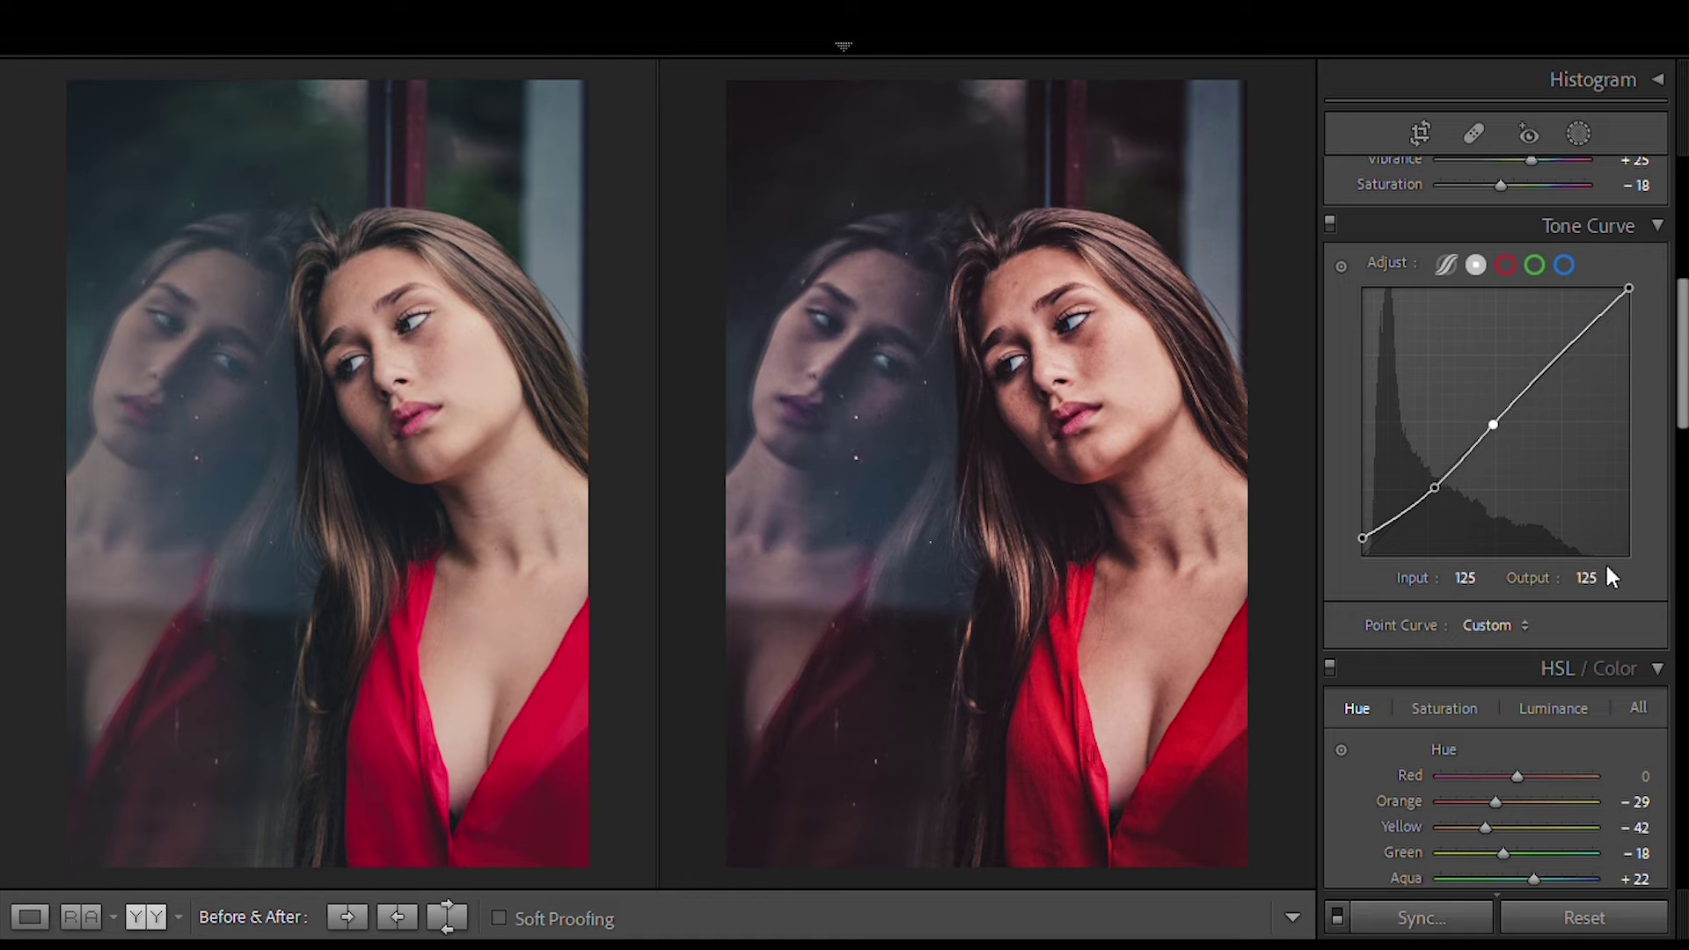
Add a highlight RGB curve point at input 193, output 200.
left_click(1548, 366)
left_click(1466, 577)
type("193")
left_click(1588, 577)
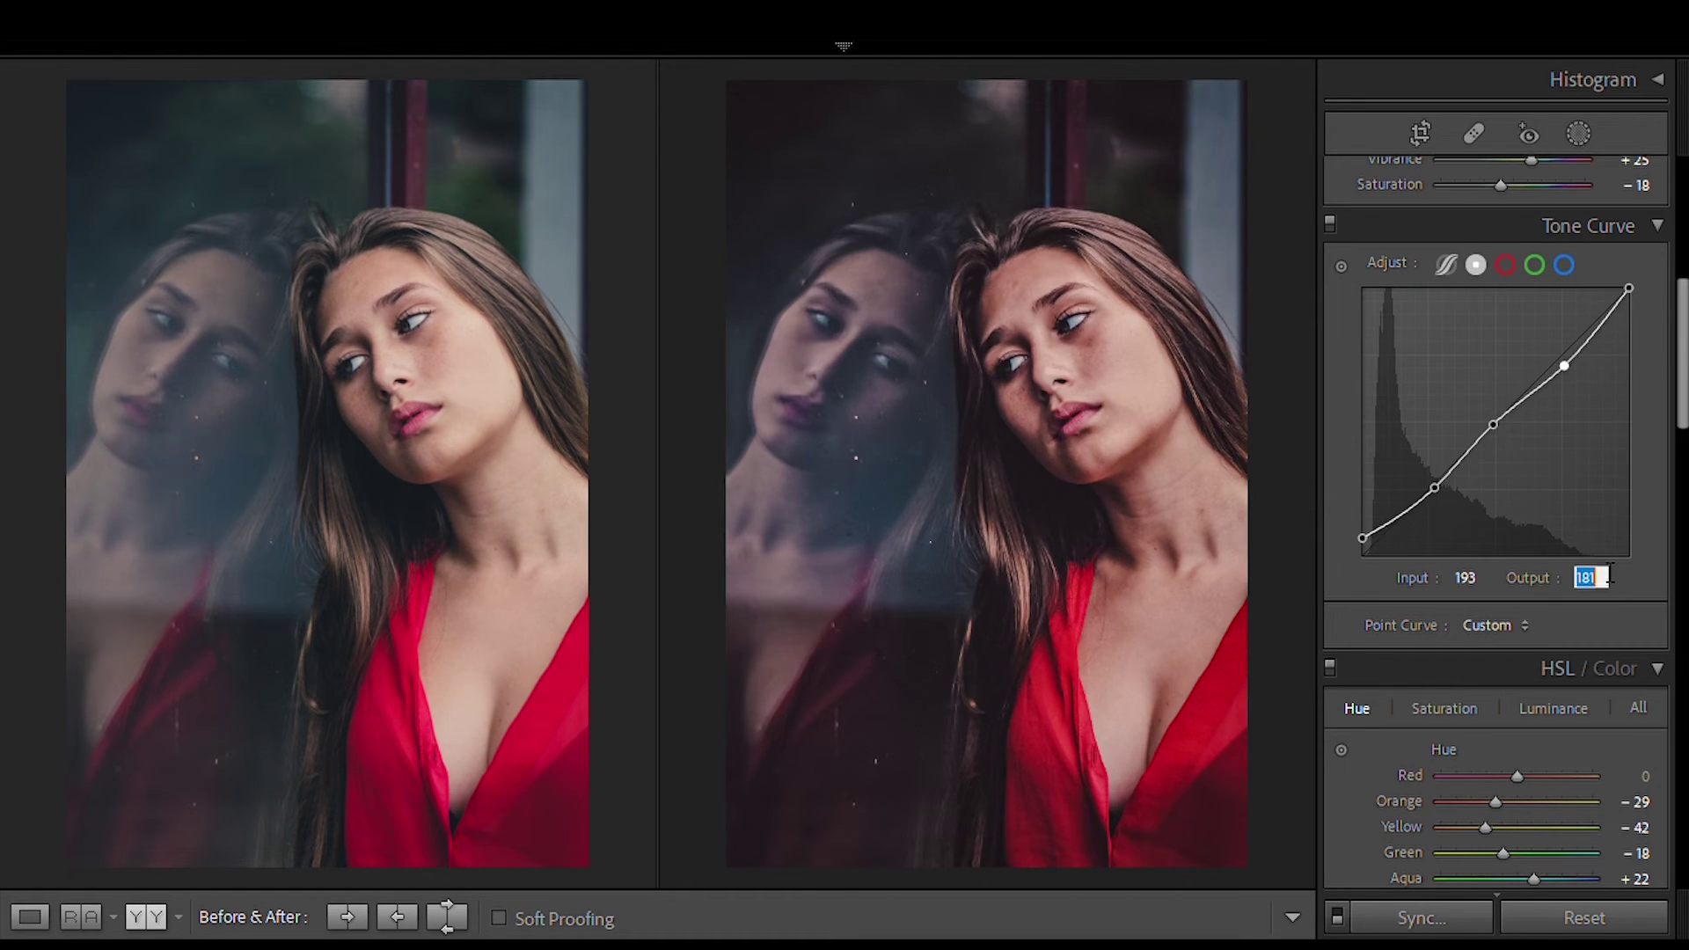
type("200")
key("Return")
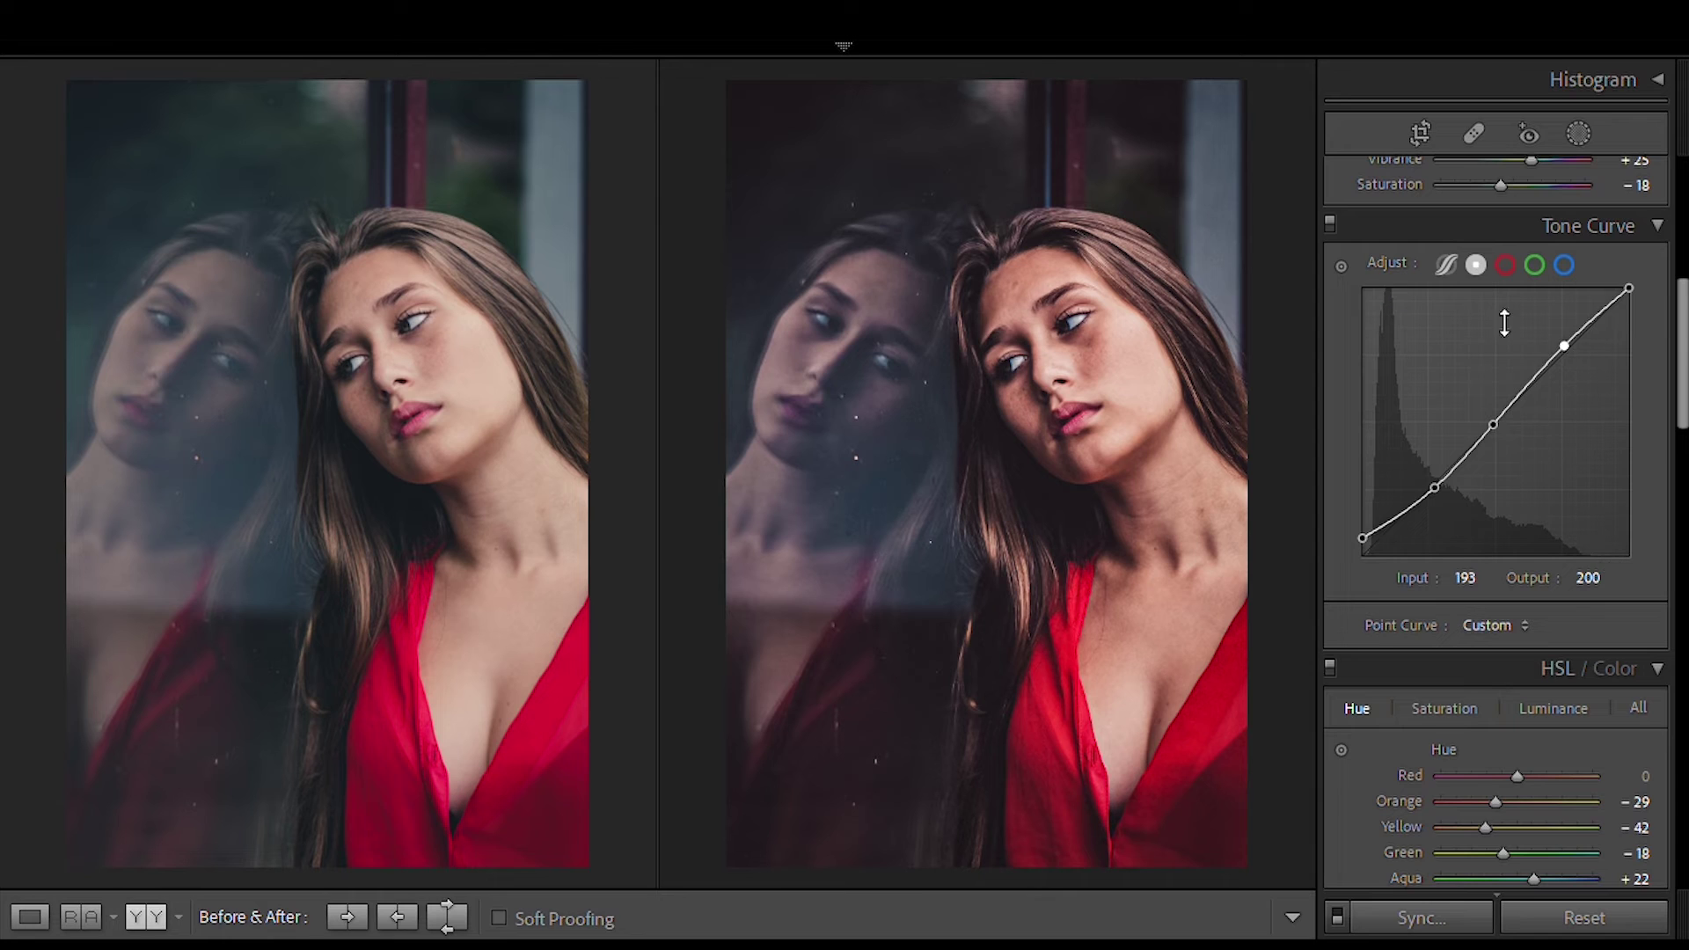
left_click(1505, 264)
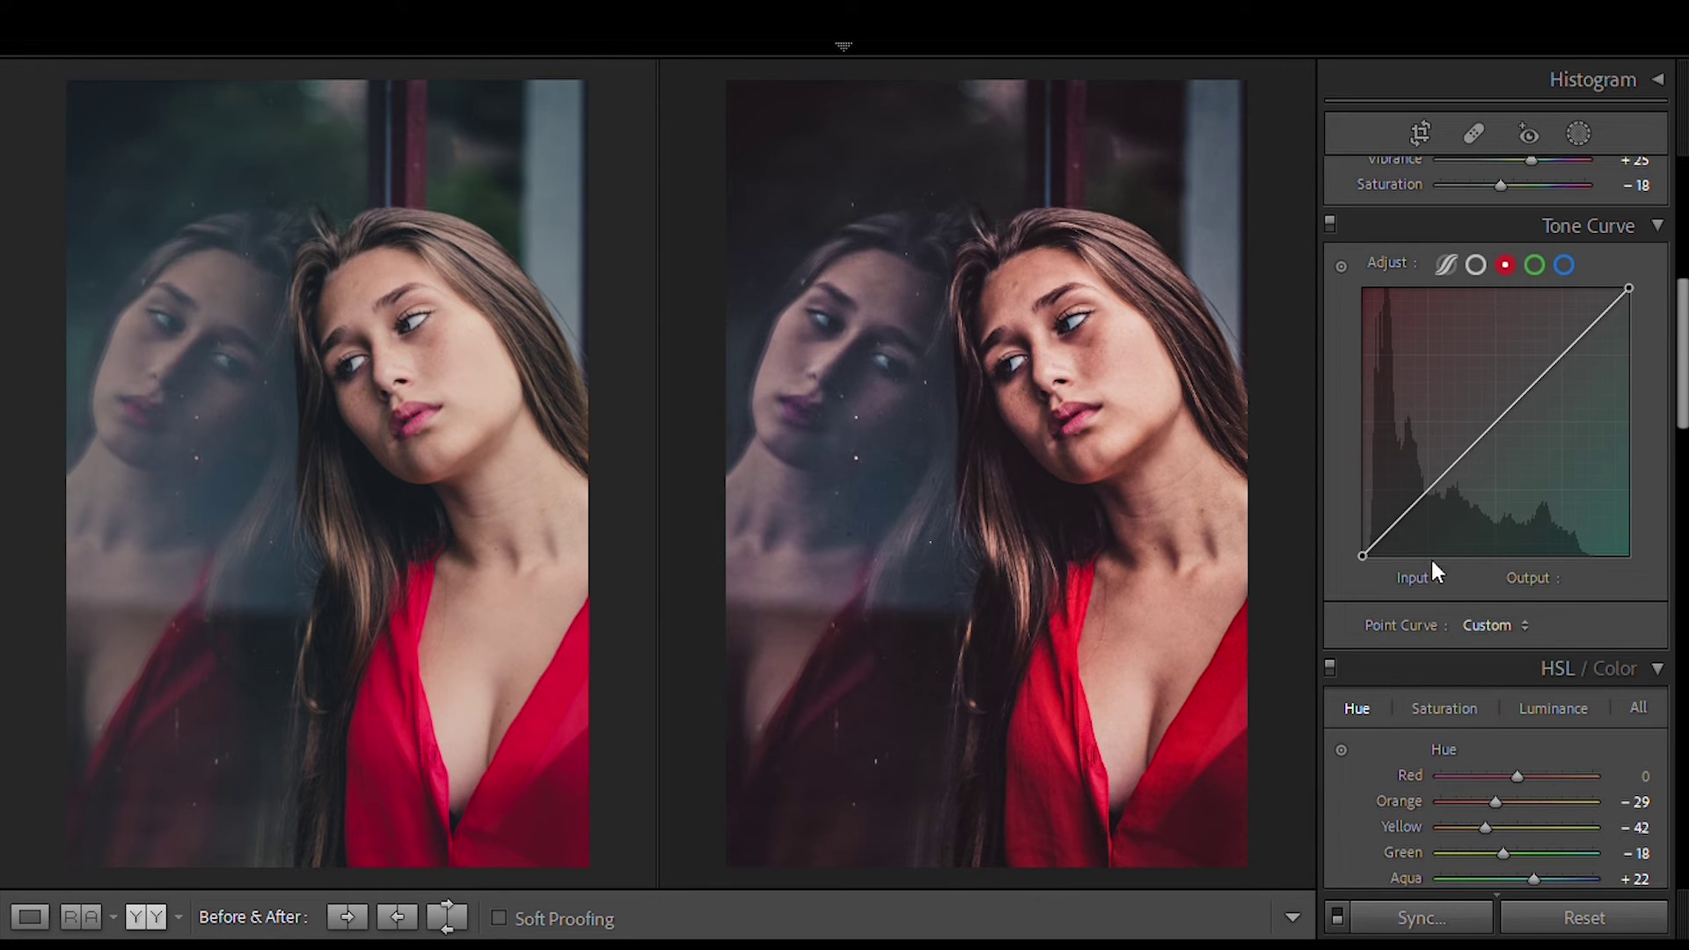
Add a red-curve shadow point at input 68.
left_click(1420, 498)
left_click(1469, 577)
type("68")
key("Return")
left_click(1592, 578)
Add a red-curve midtone point at 134/134.
left_click(1516, 401)
left_click(1486, 572)
type("134")
key("Return")
left_click(1592, 577)
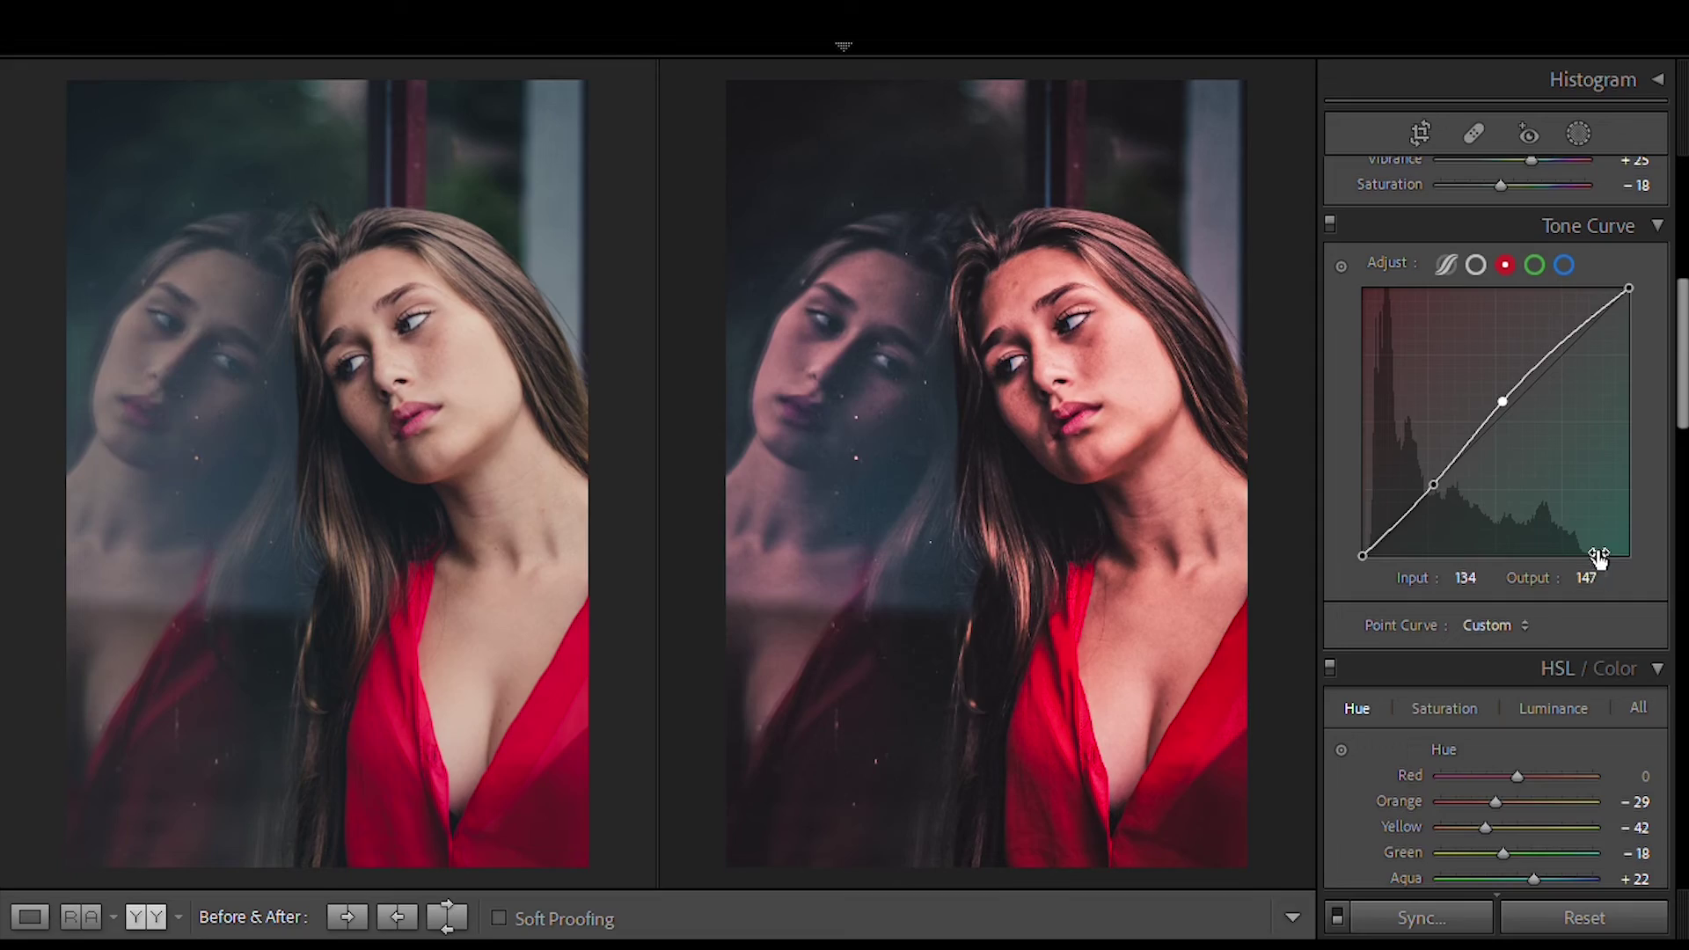
type("134")
key("Return")
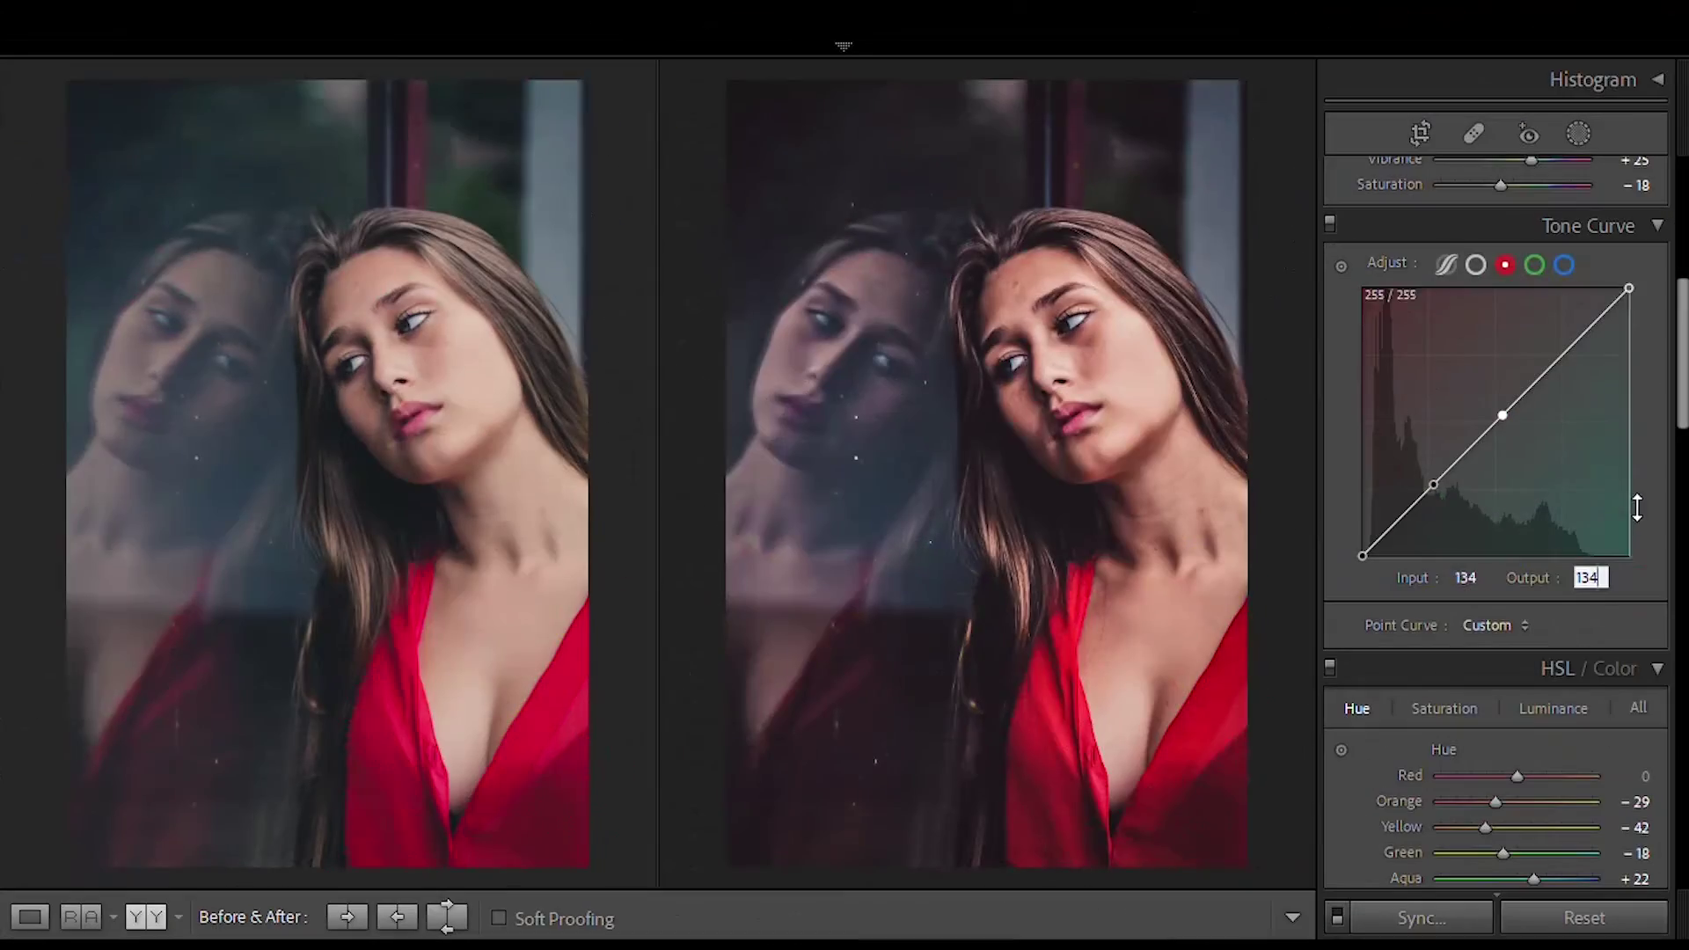
Add a red-curve highlight point at input 202, pulled down to output 189.
left_click(1573, 343)
left_click(1478, 568)
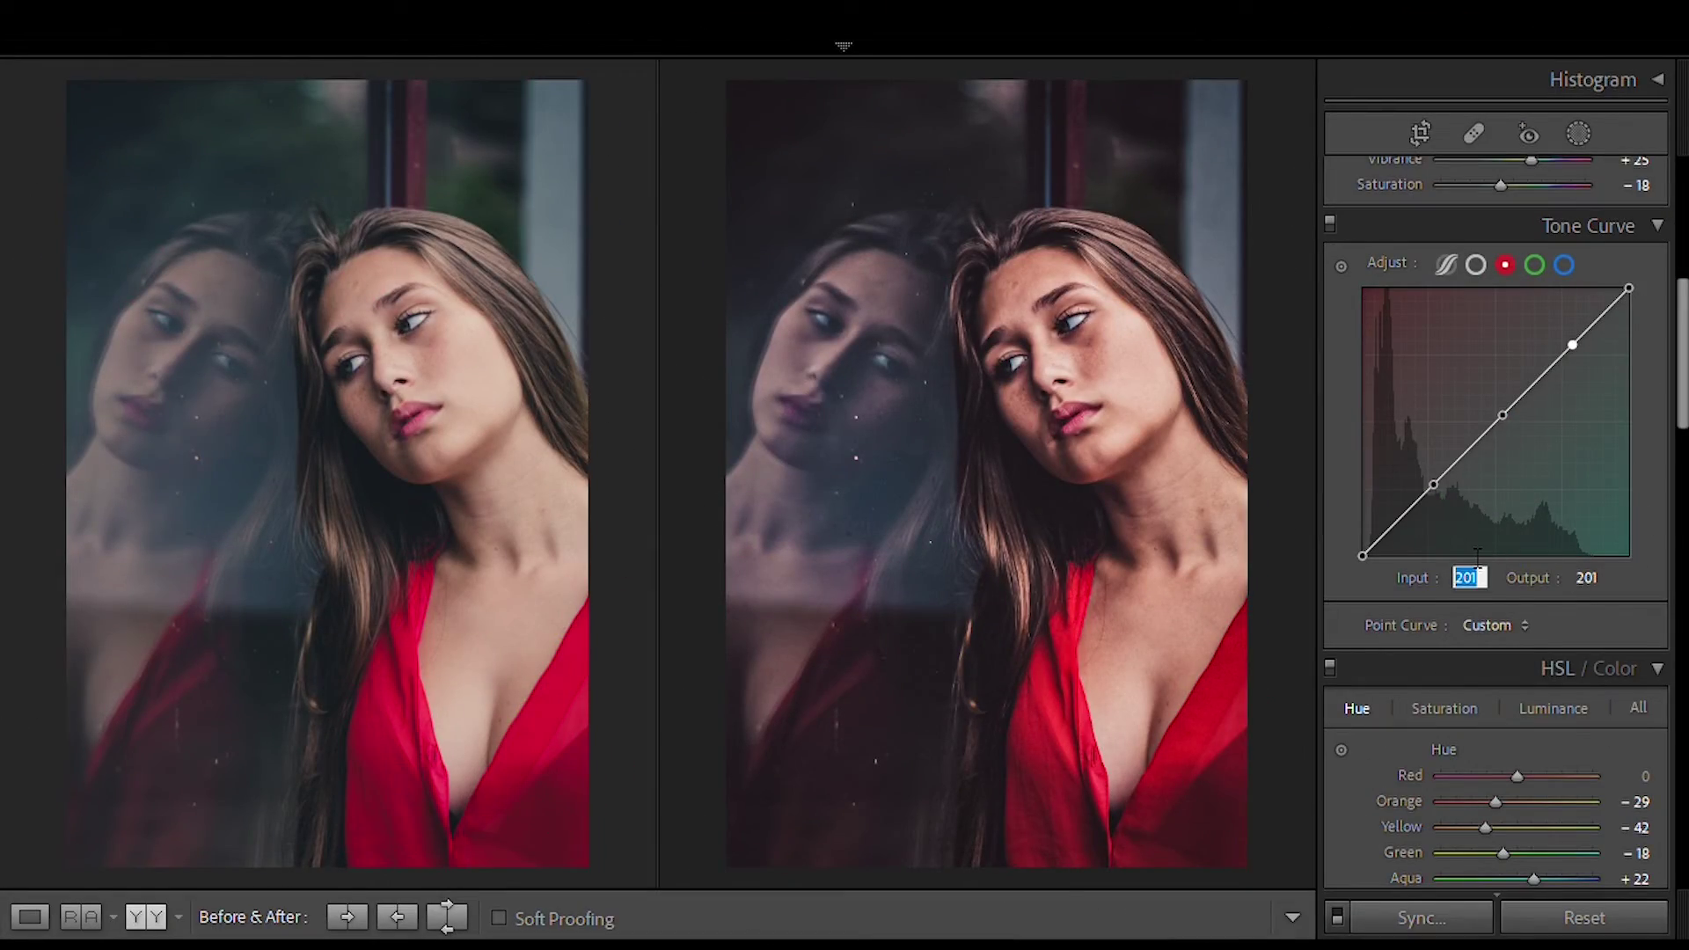
type("202")
key("Return")
left_click(1591, 577)
type("4")
key("Return")
key("BackSpace")
type("1")
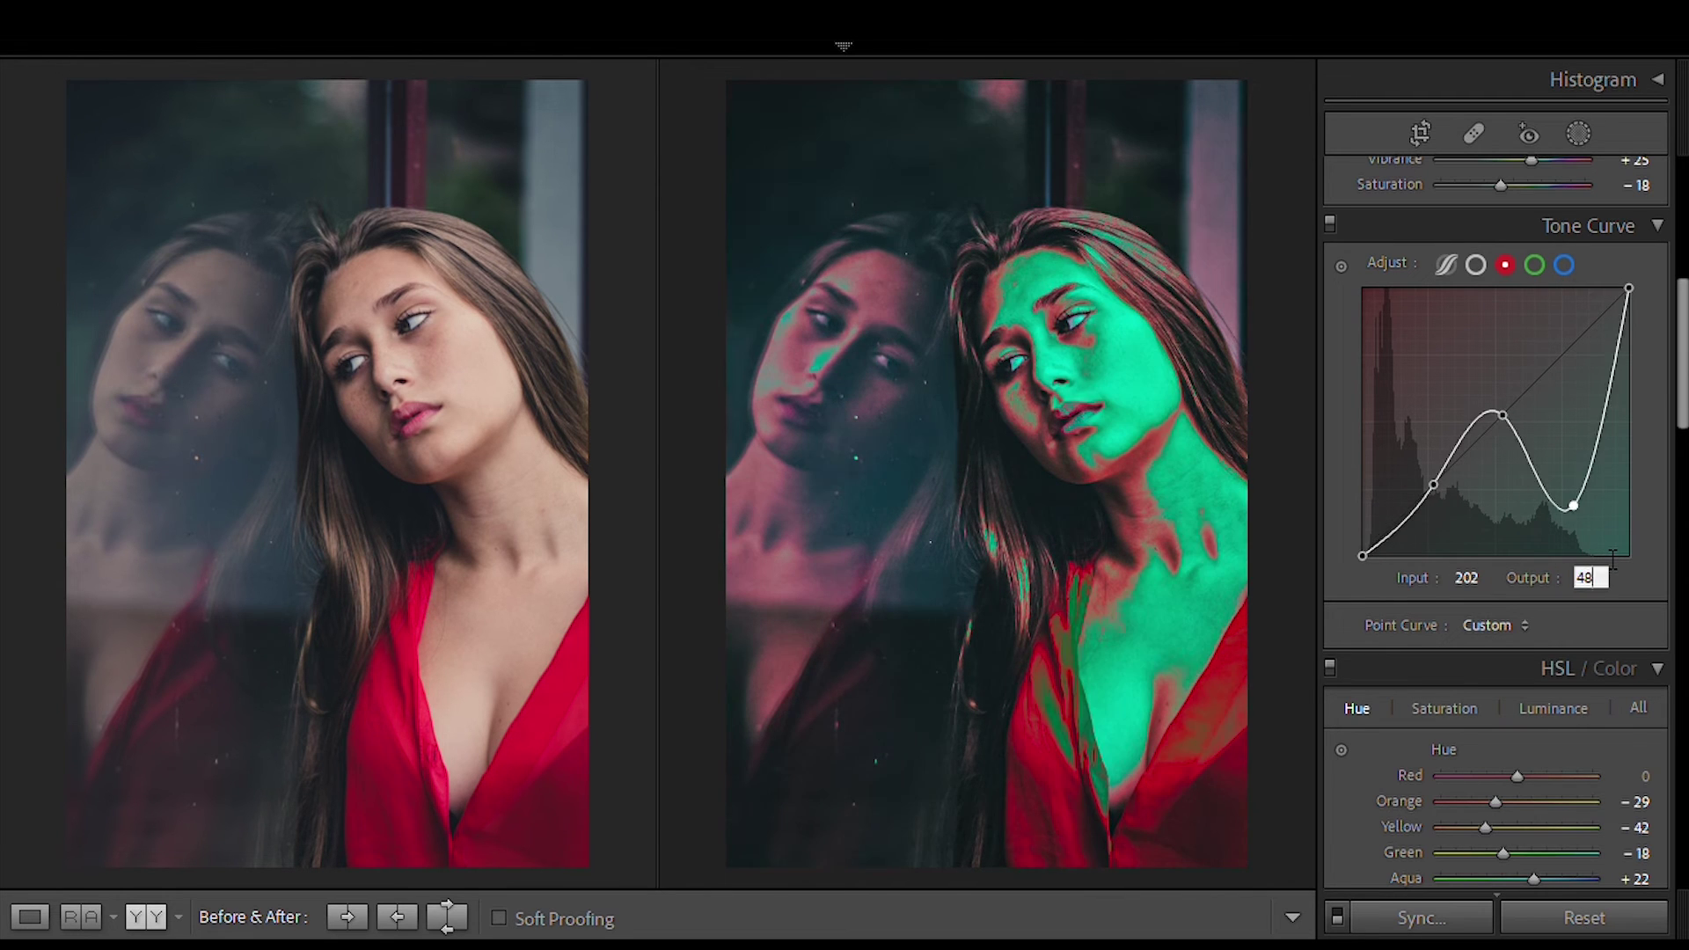
key("BackSpace")
type("202")
key("Return")
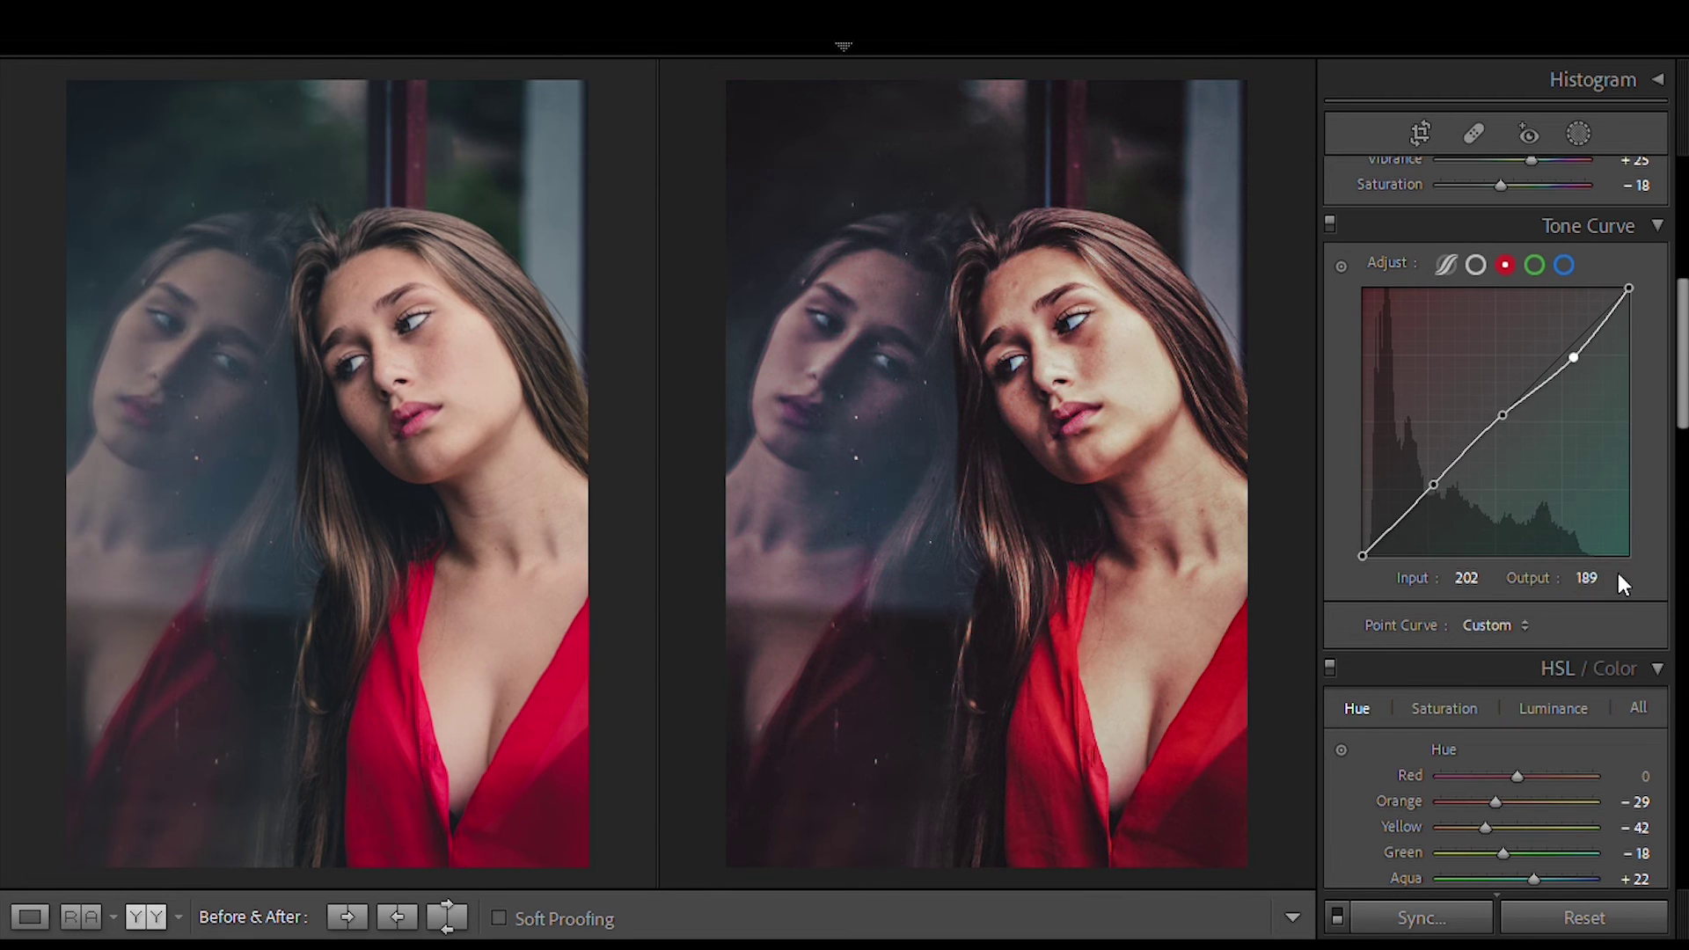
left_click(1564, 265)
Raise the blue curve's black point output to 12.
left_click(1388, 530)
left_click(1485, 574)
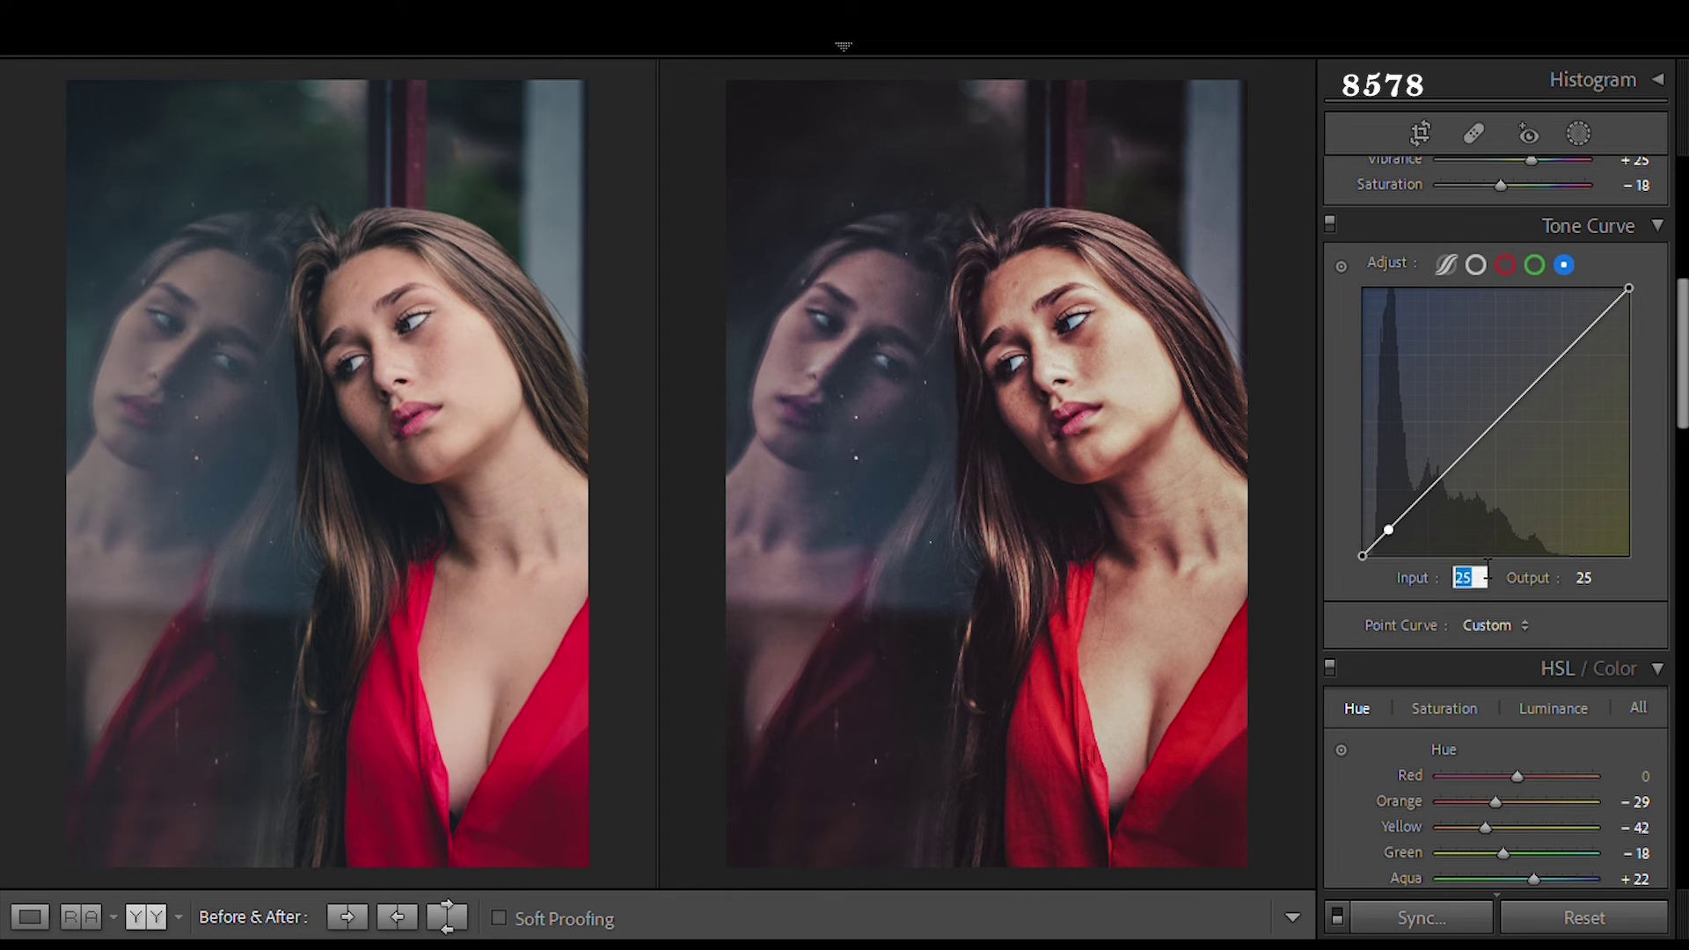
key("BackSpace")
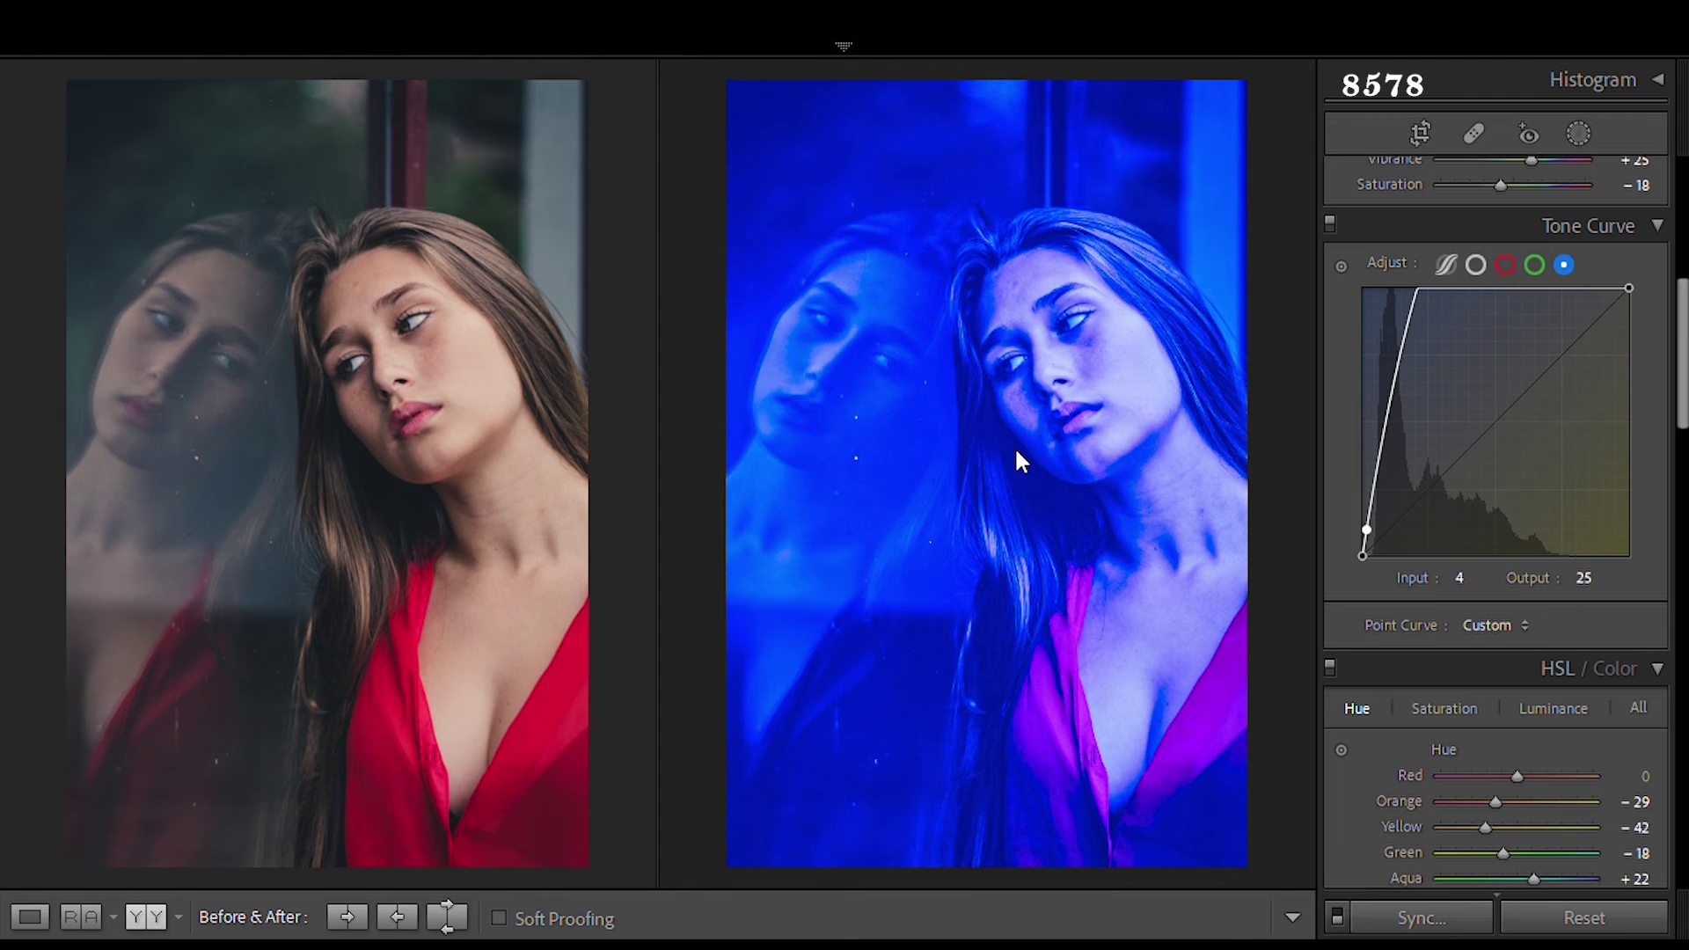
mouse_move(1366, 530)
left_mouse_down()
mouse_move(1367, 510)
mouse_move(1334, 561)
left_mouse_up()
left_click(1583, 578)
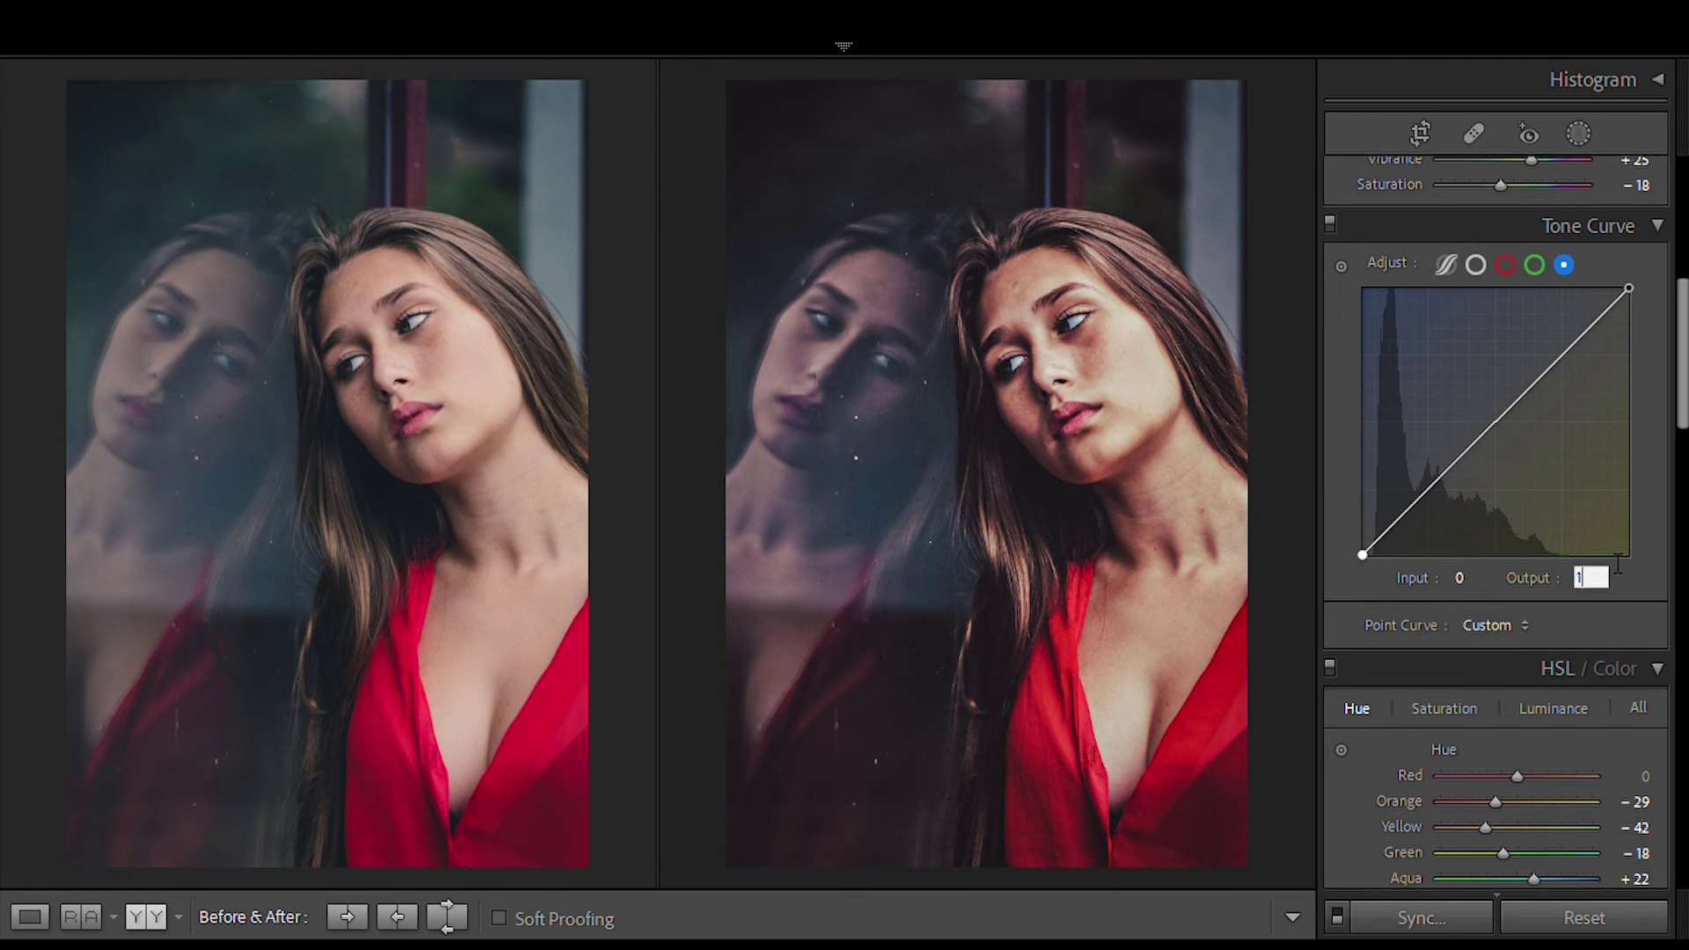
type("12")
key("Return")
Add a lower-midtone blue curve point at 67/67.
left_click(1450, 456)
left_click(1462, 578)
type("67")
key("Return")
left_click(1584, 578)
type("67")
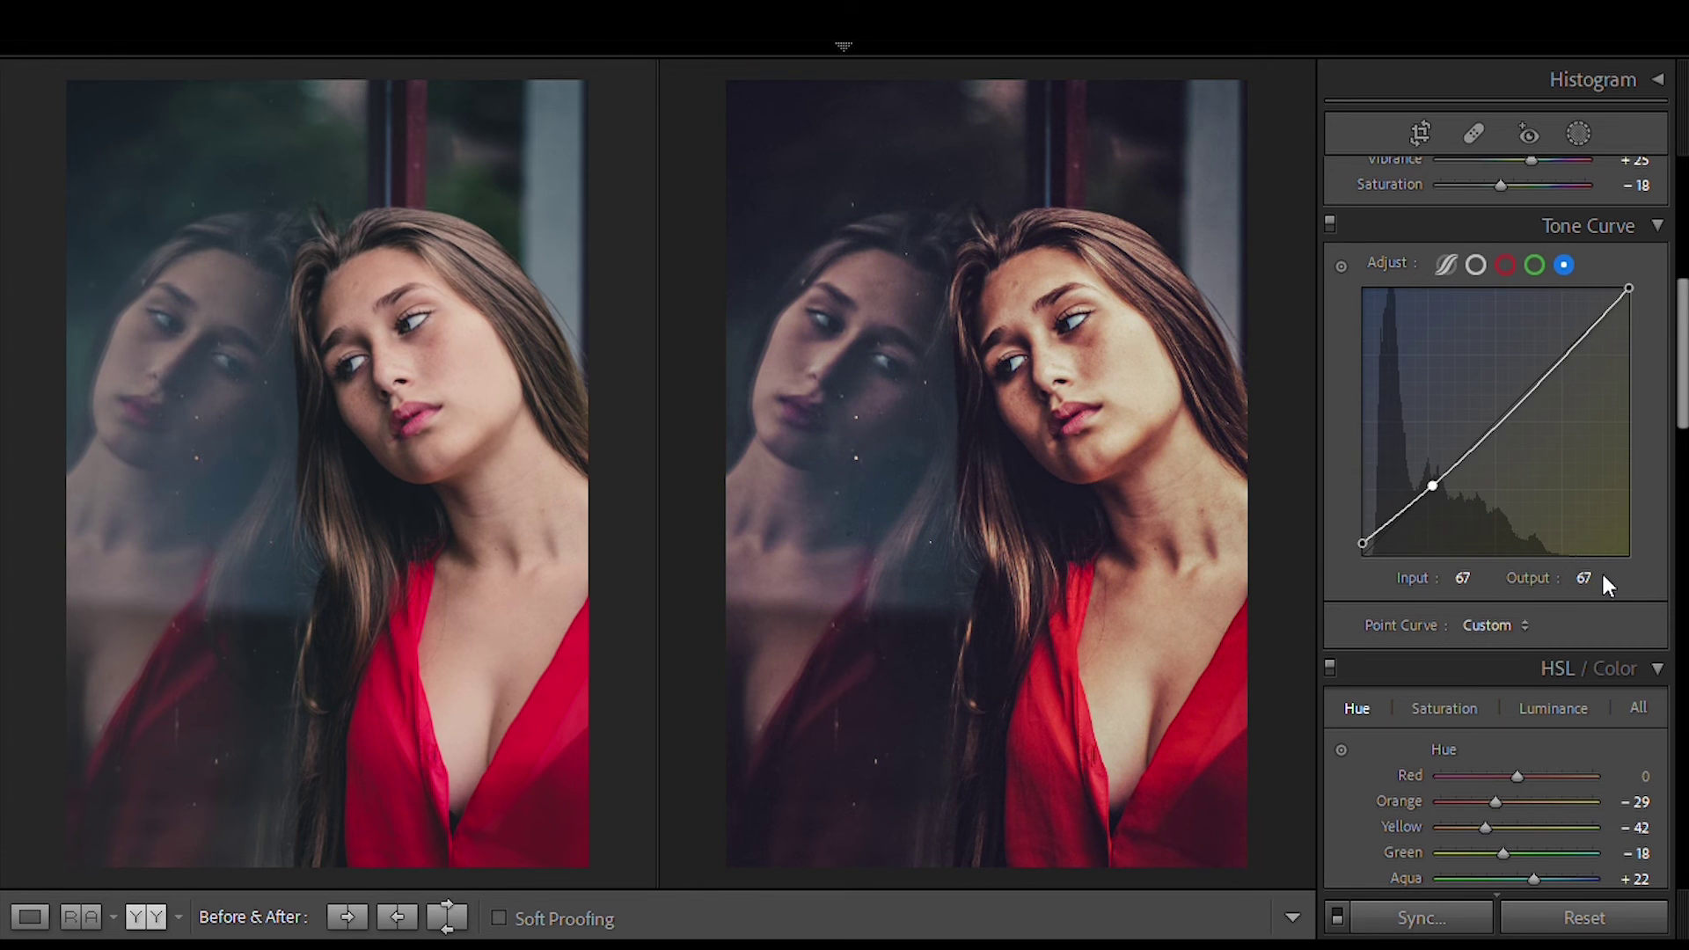
Add a midtone blue curve point at input 121, output 126.
left_click(1525, 398)
left_click(1467, 578)
type("121")
left_click(1591, 577)
type("126")
Add a blue highlight point near 200/205, undo an extreme warp, and compare curve off/on.
left_click(1571, 341)
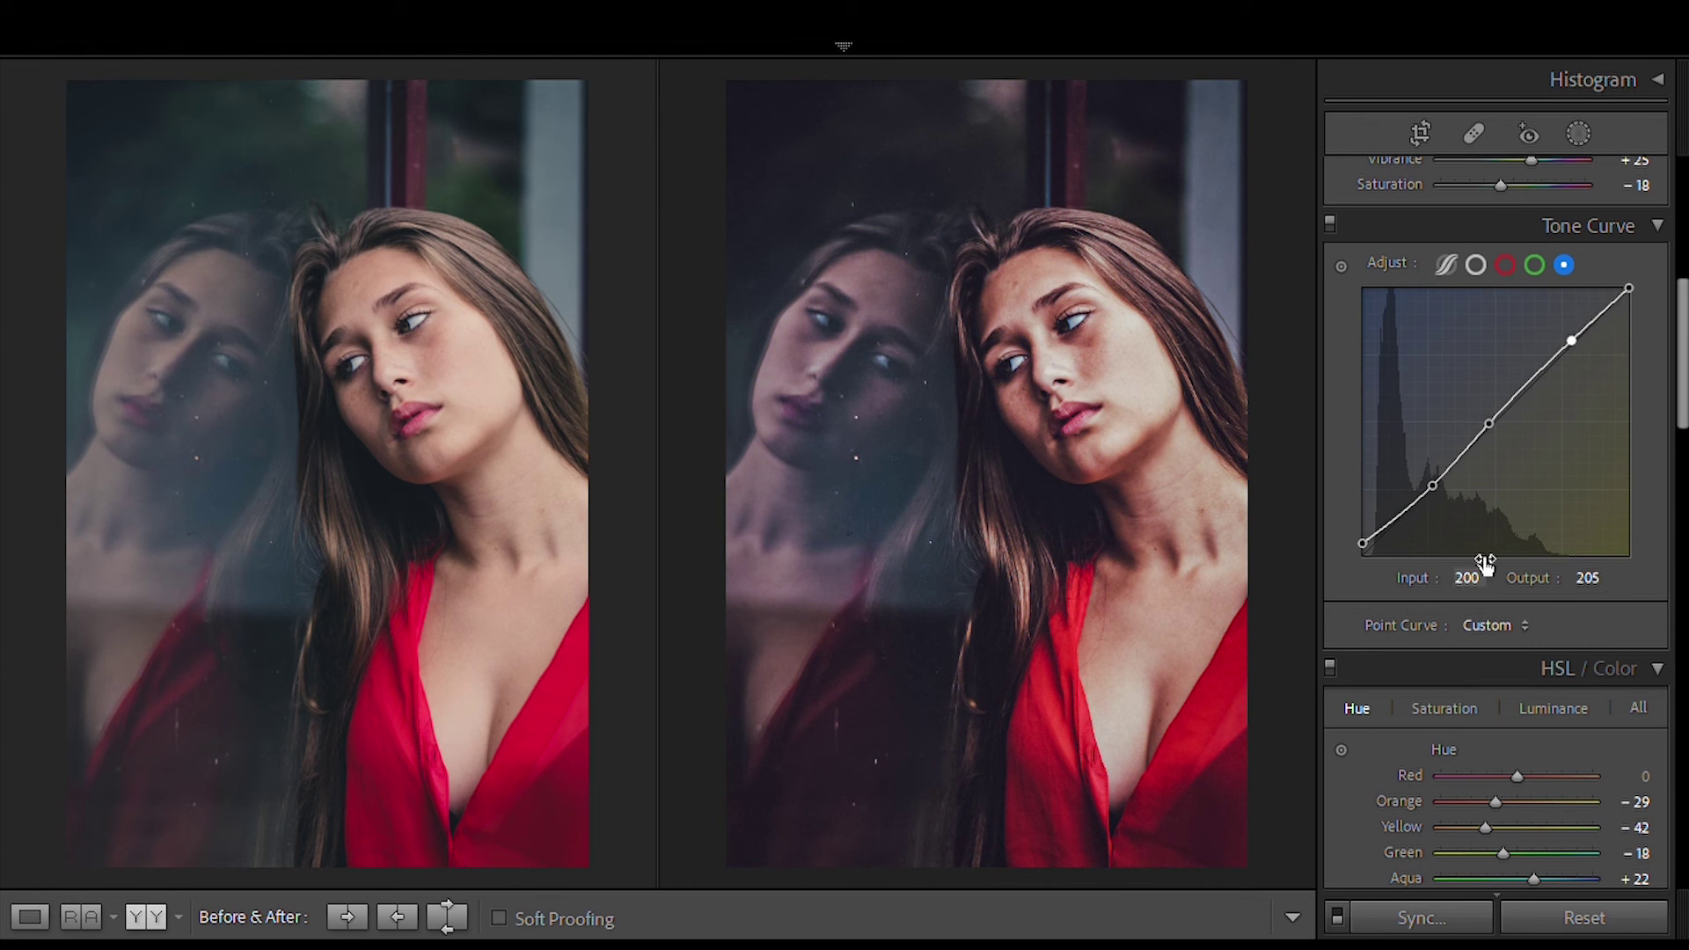
left_click_drag(1485, 565, 1589, 559)
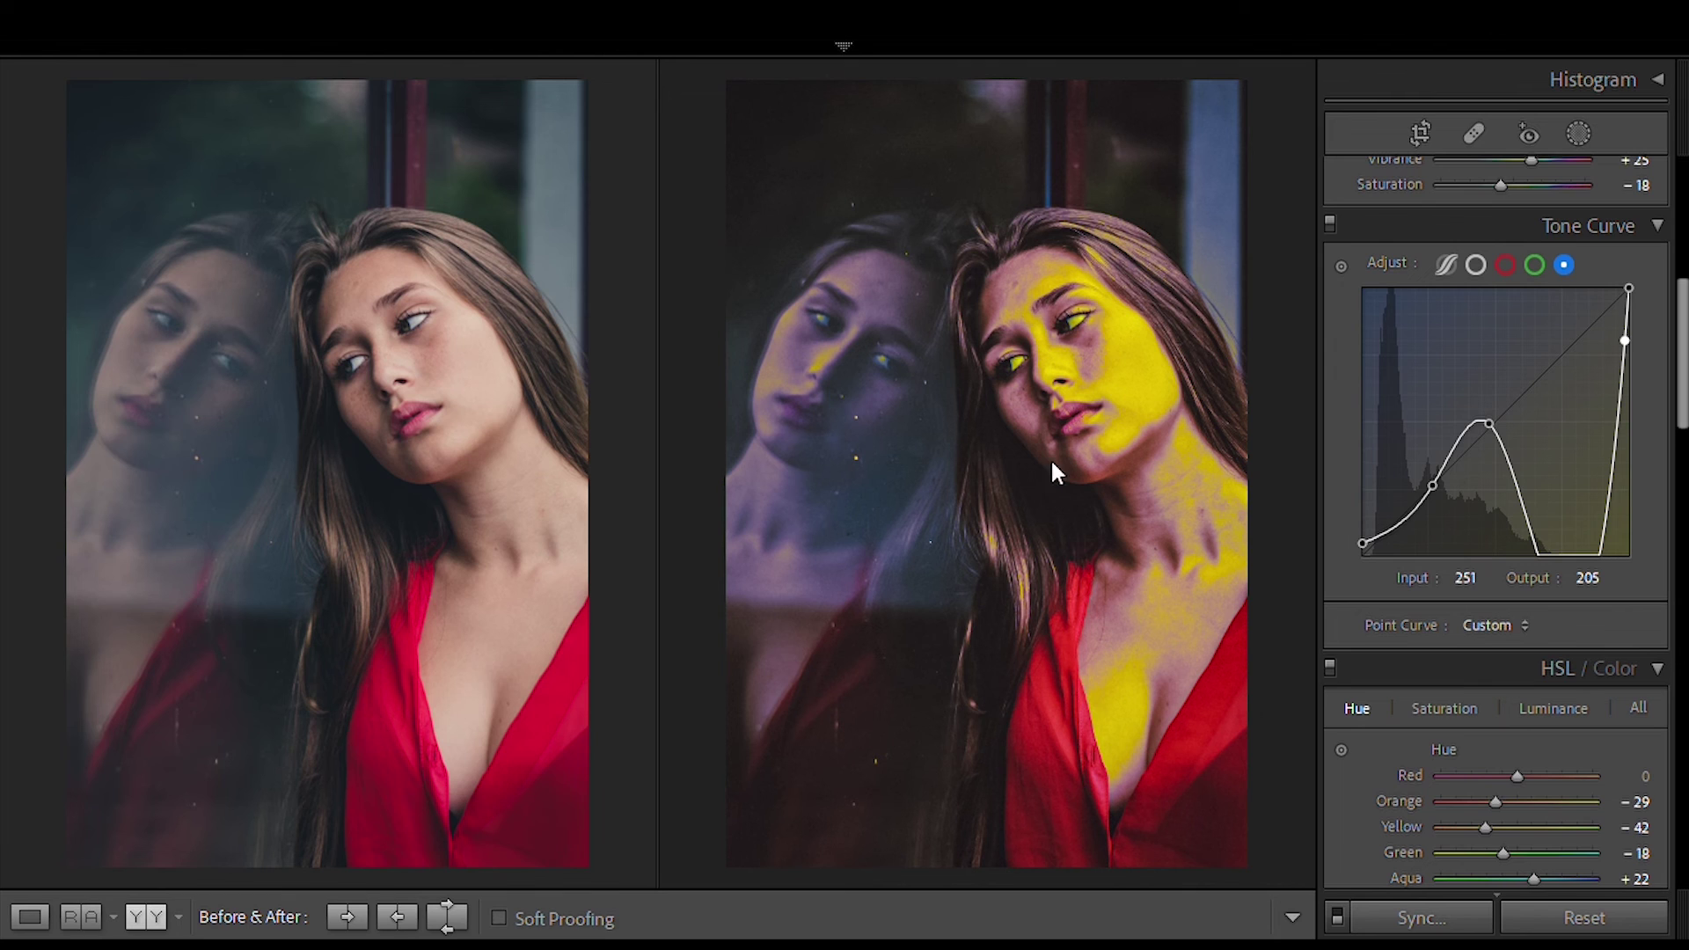
key("ctrl+z")
left_click(1329, 226)
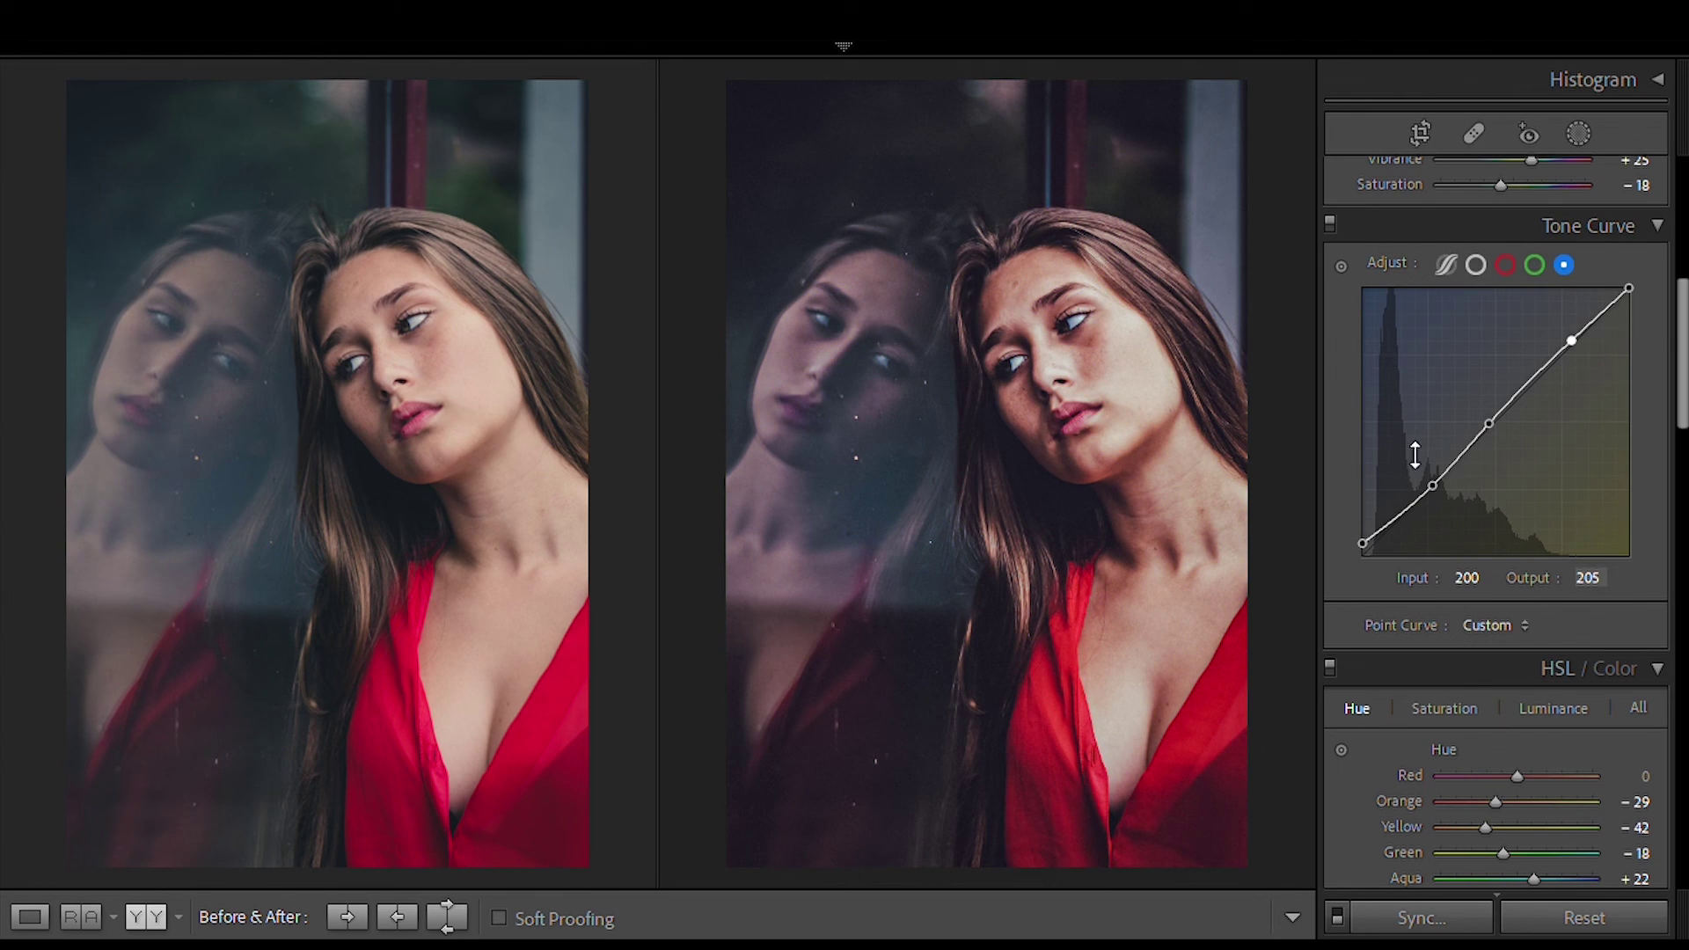
left_click(1105, 368)
Zoom into the face and other areas to inspect detail, then return to full view.
left_click(924, 274)
left_click(950, 378)
left_click(980, 490)
left_click(1177, 410)
left_click(1180, 379)
scroll(1534, 419, "up", 10)
scroll(1478, 457, "up", 1)
Lighten Shadows, set Highlights to −5 and Blacks to +51.
left_click_drag(1508, 483, 1504, 457)
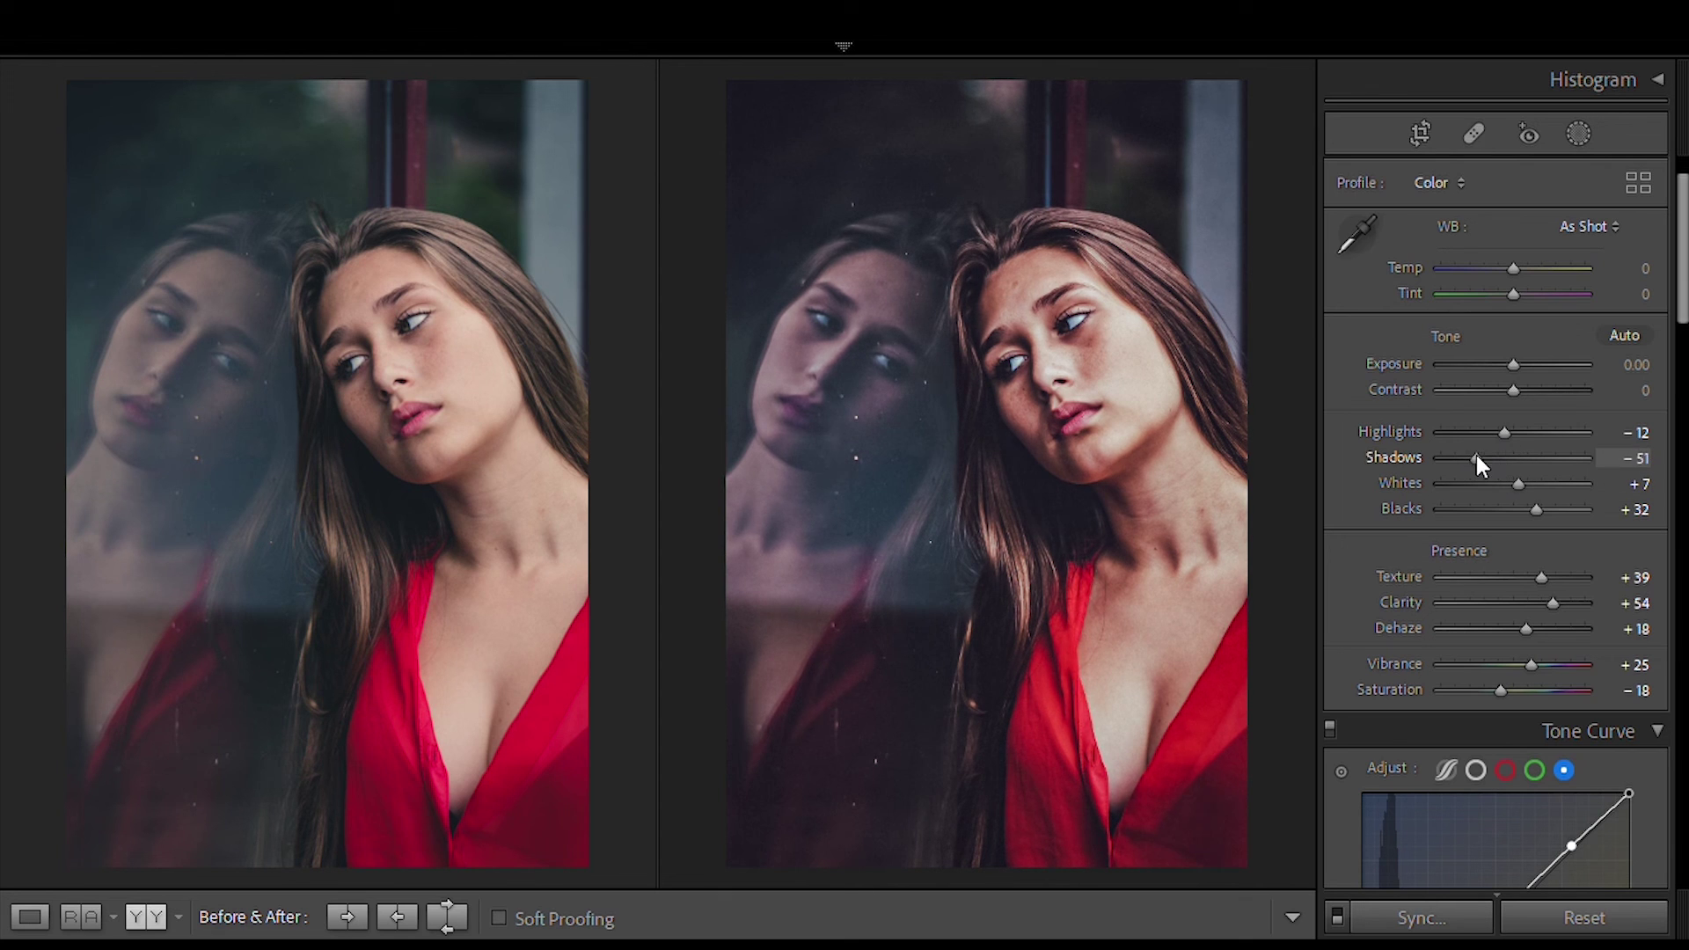
left_click(1523, 417)
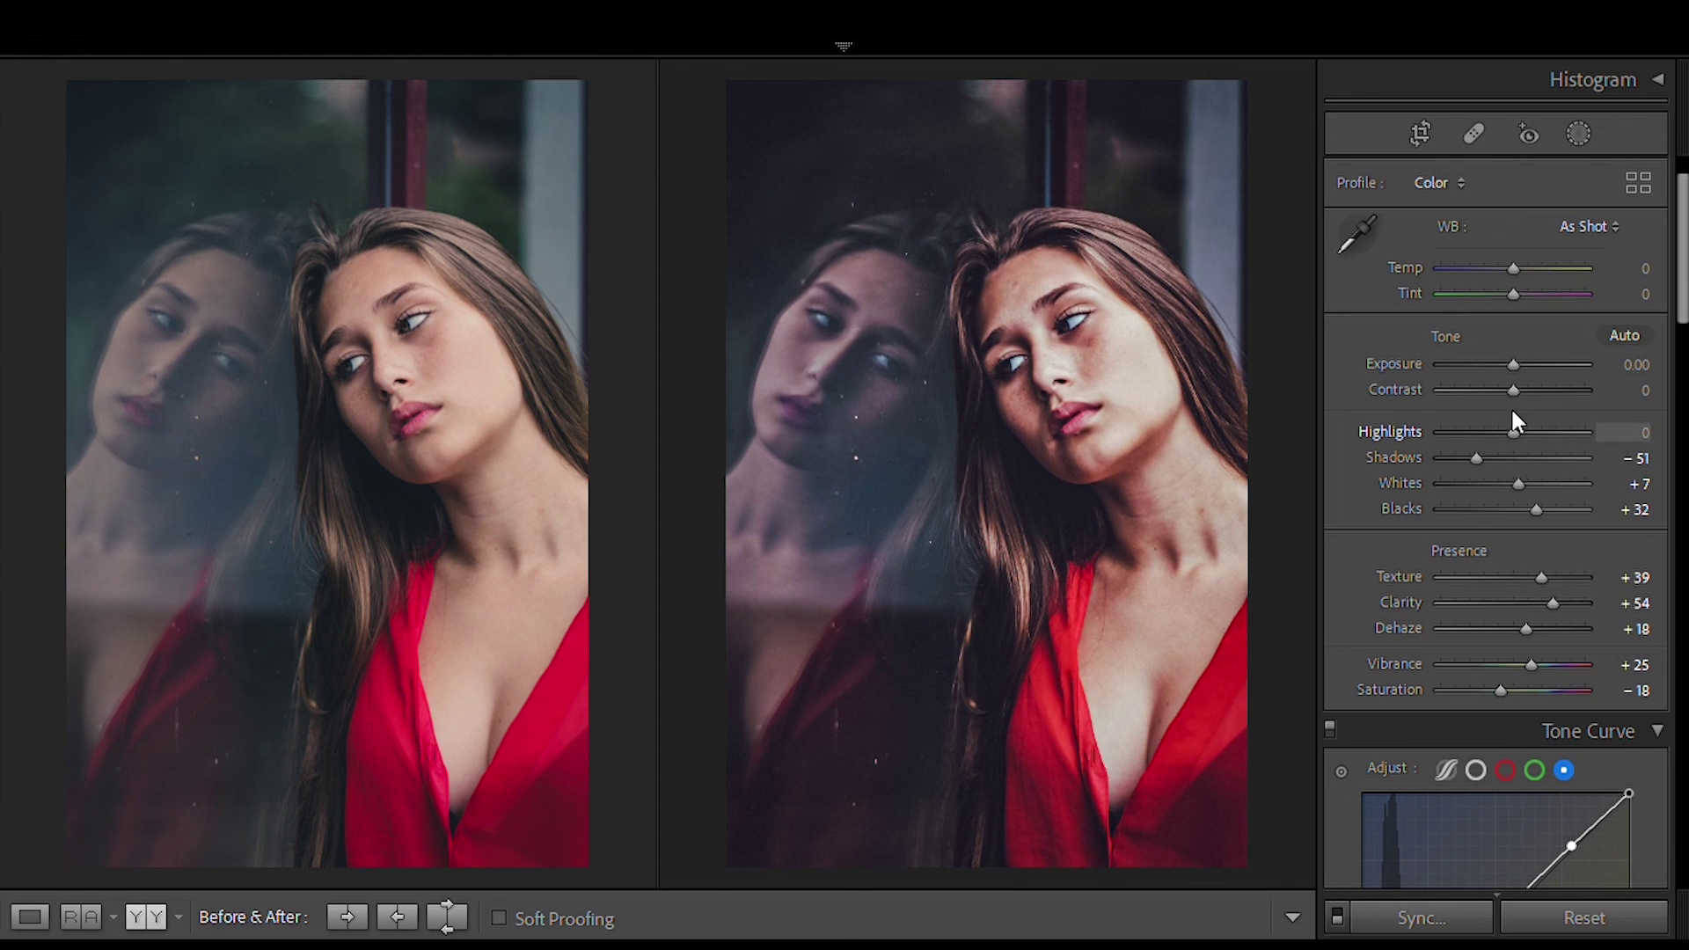
left_click_drag(1513, 415, 1508, 422)
left_click_drag(1536, 505, 1549, 480)
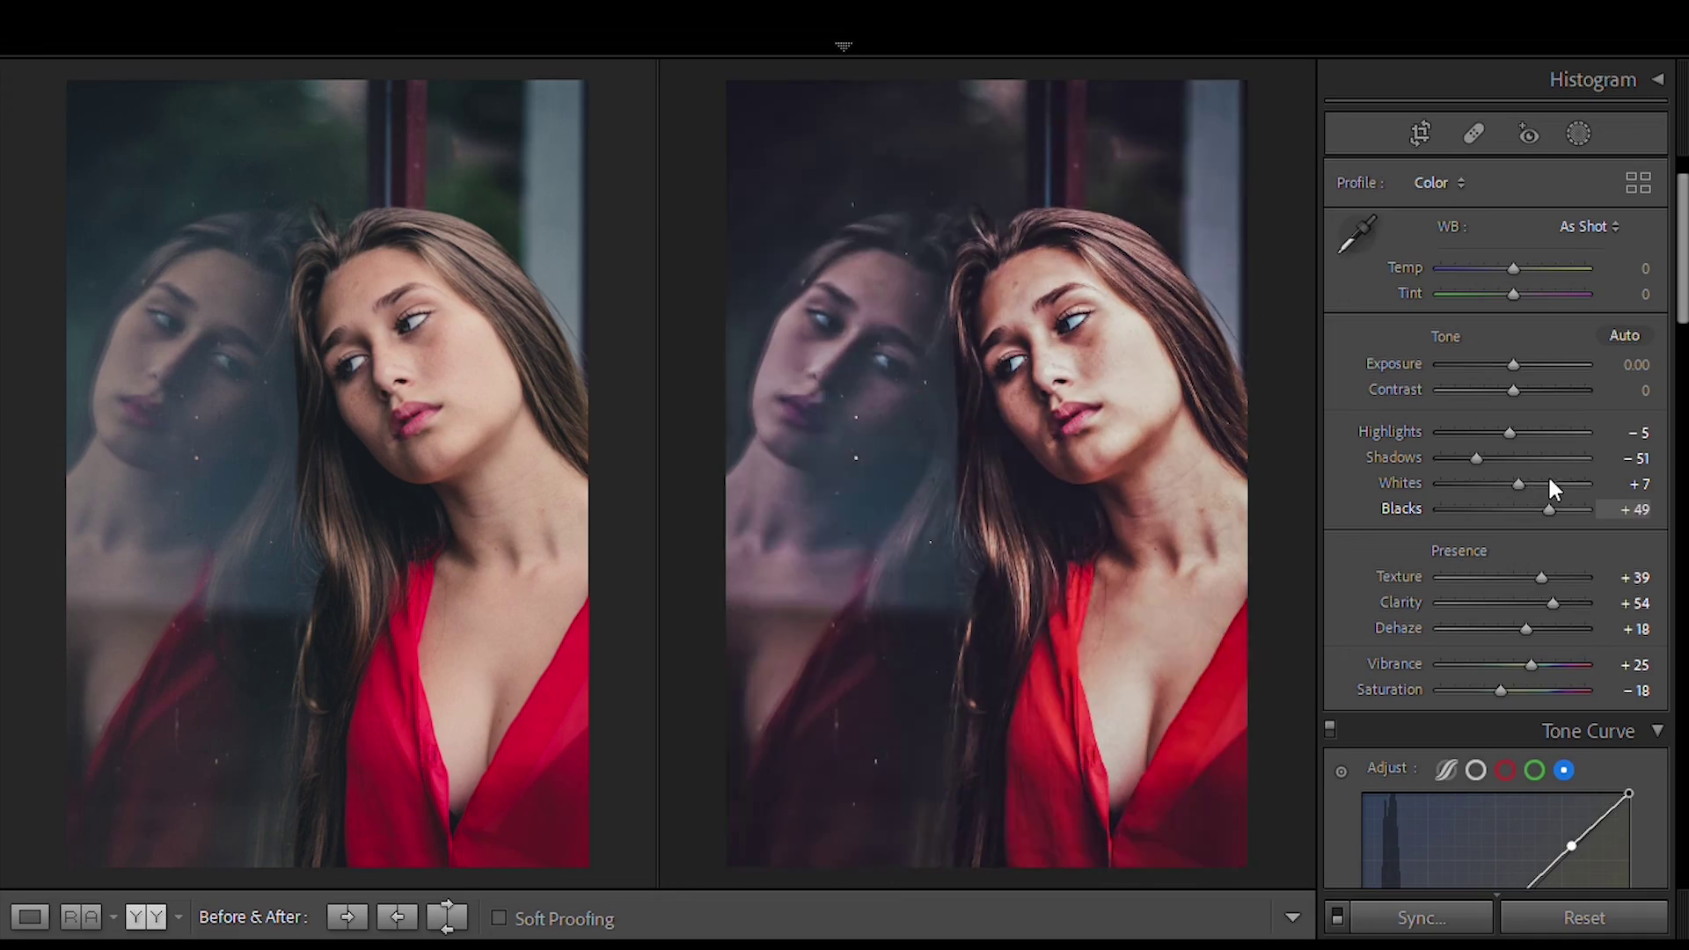
left_click_drag(1565, 464, 1549, 472)
left_click(1163, 351)
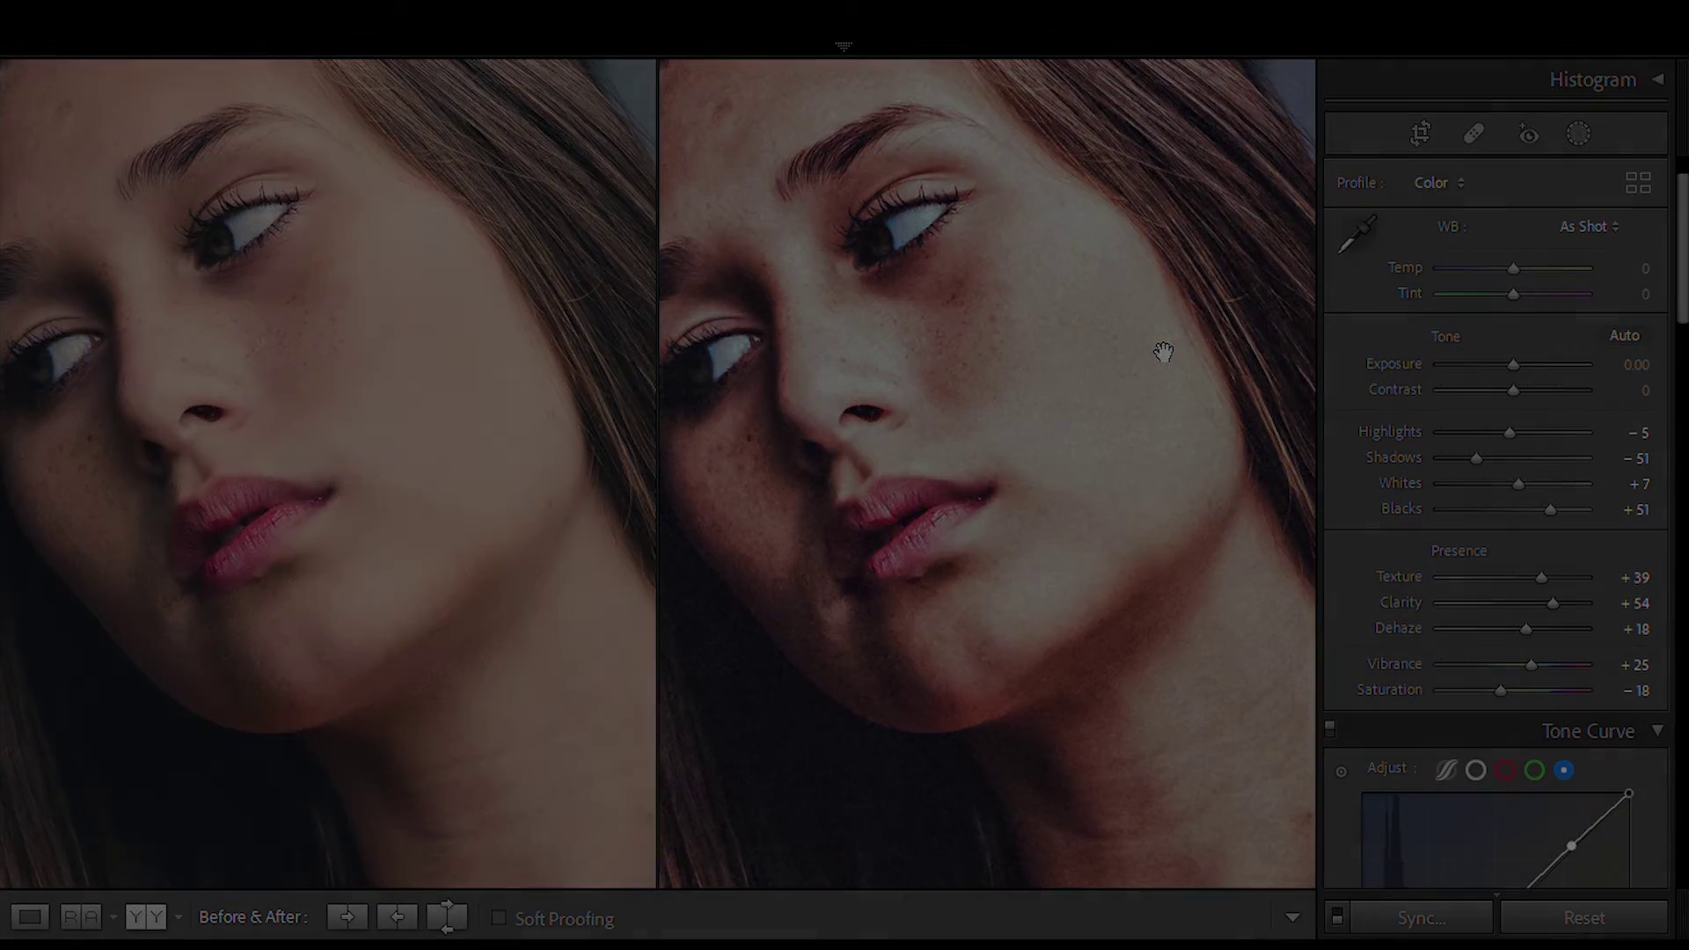